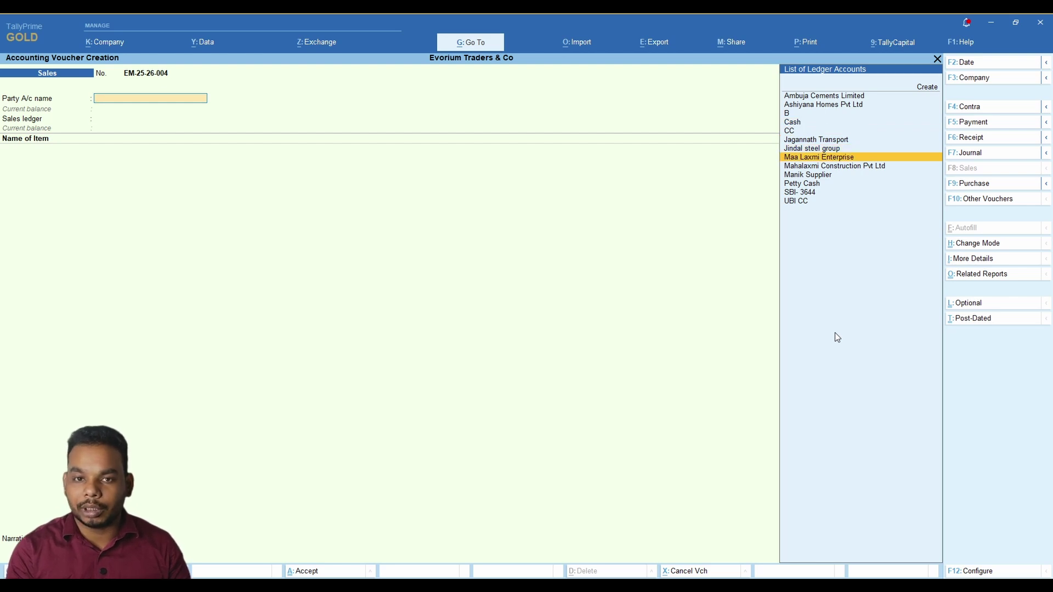
Leave the empty sales voucher, open the Profit & Loss A/c and drill into Sales Accounts
key(Escape)
key(Return)
key(Down)
key(Down)
key(Down)
key(Down)
key(Down)
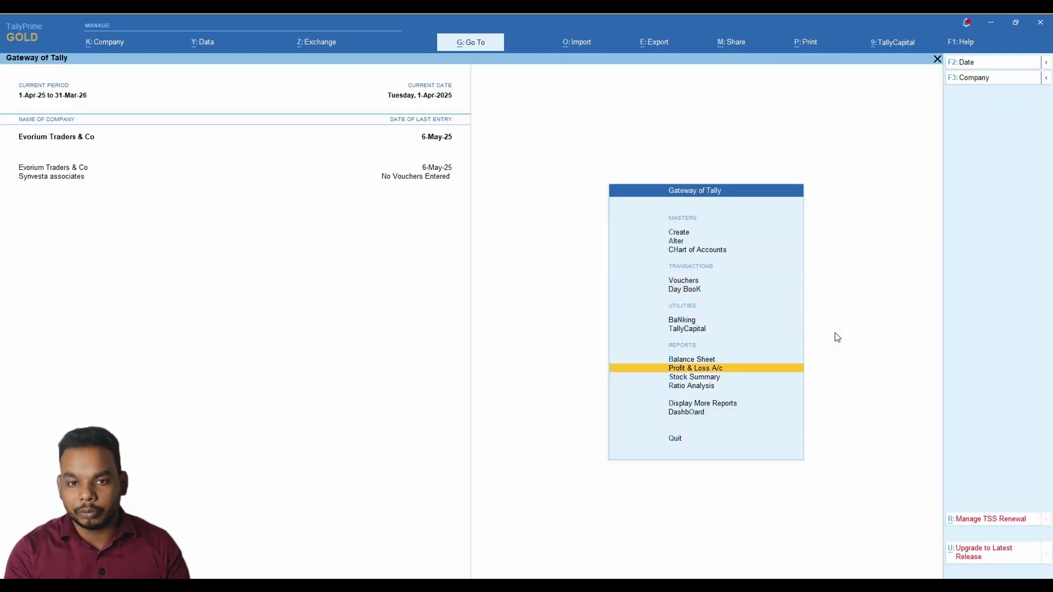
key(Return)
key(Right)
key(Return)
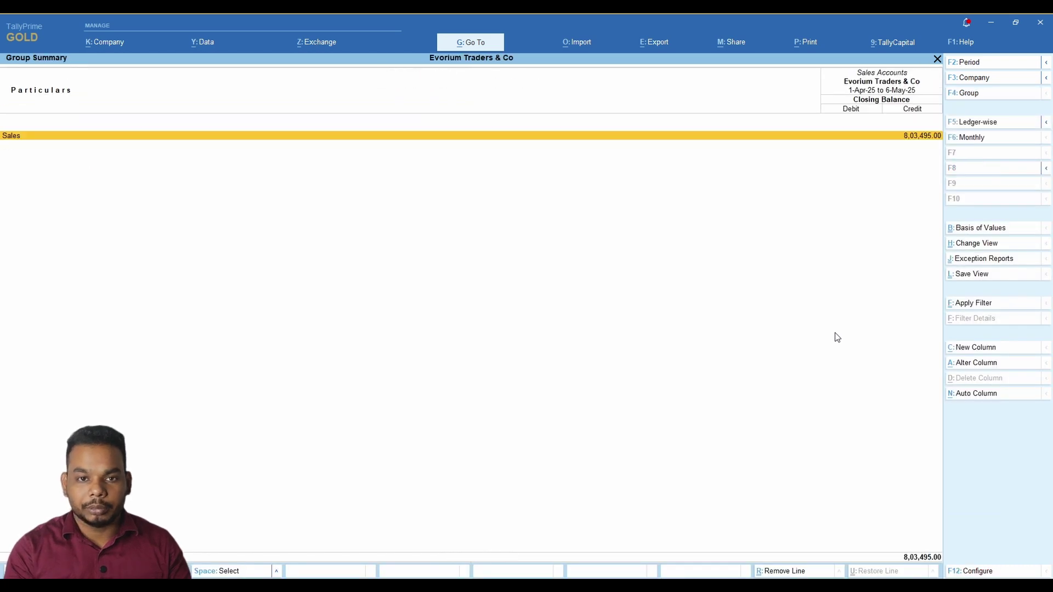
Drill through the Sales ledger to open the saved sales voucher for Mahalaxmi Construction Pvt Ltd
key(Return)
key(Up)
key(Return)
key(Down)
key(Up)
key(Return)
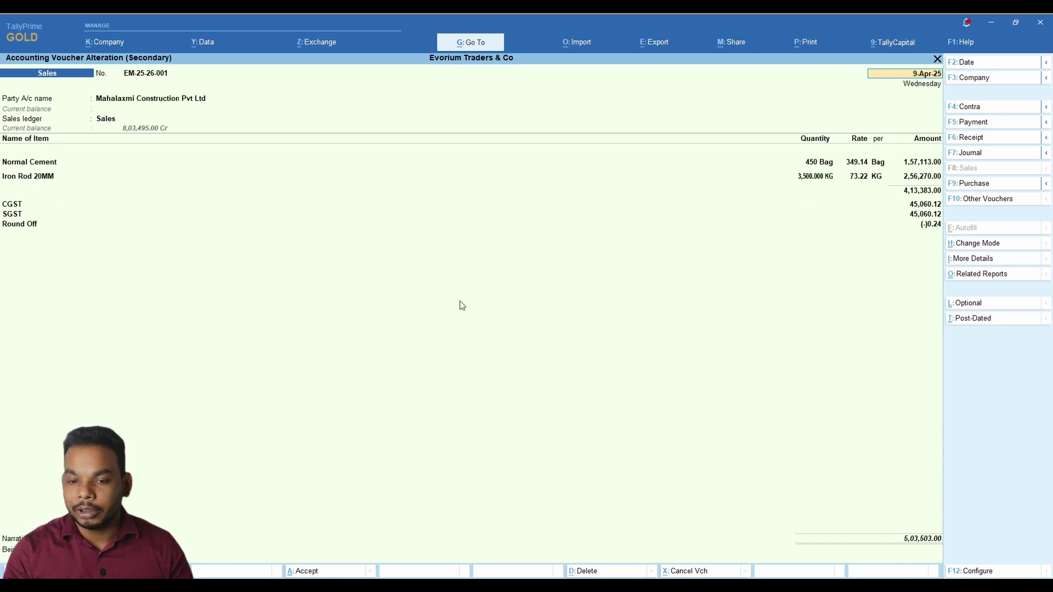
Examine the voucher modes offered for the saved sales invoice and close the list without changing the mode
click(980, 244)
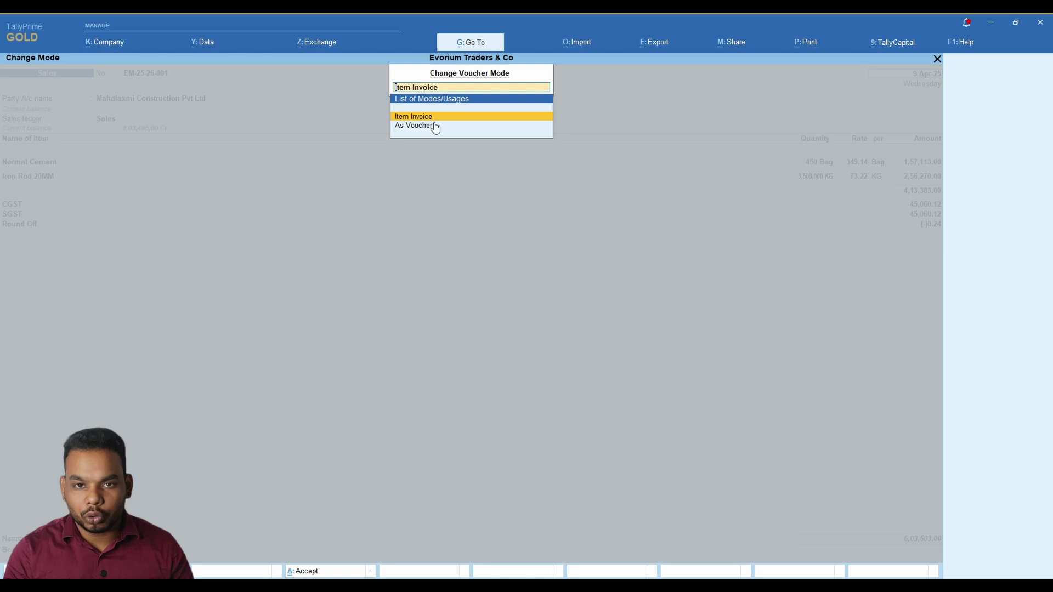
key(Down)
key(Up)
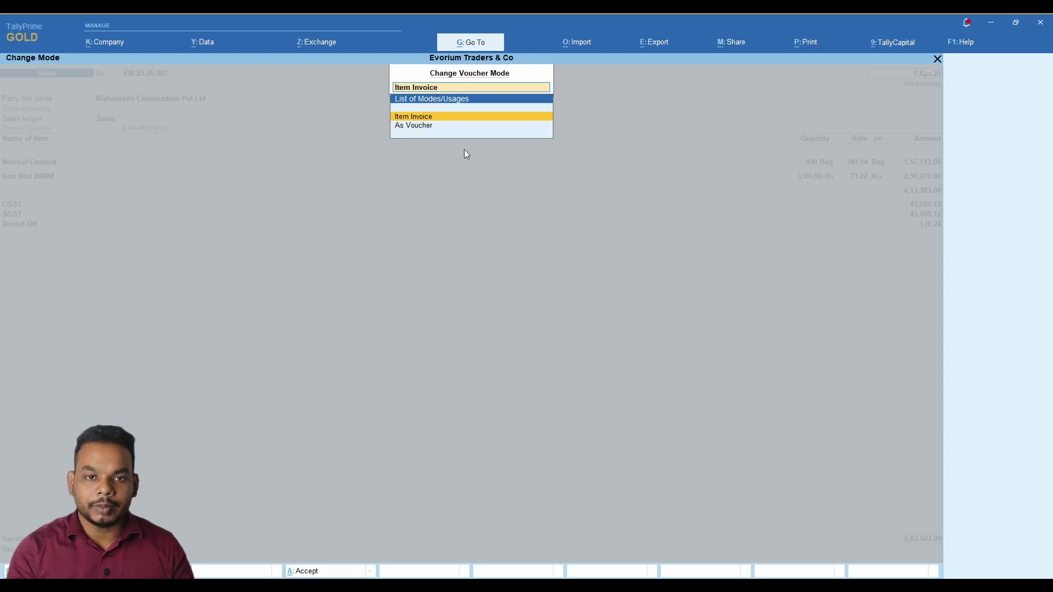
key(Down)
key(Up)
key(BackSpace)
key(Escape)
Quit the saved voucher and the reports, and open a new sales voucher
key(Escape)
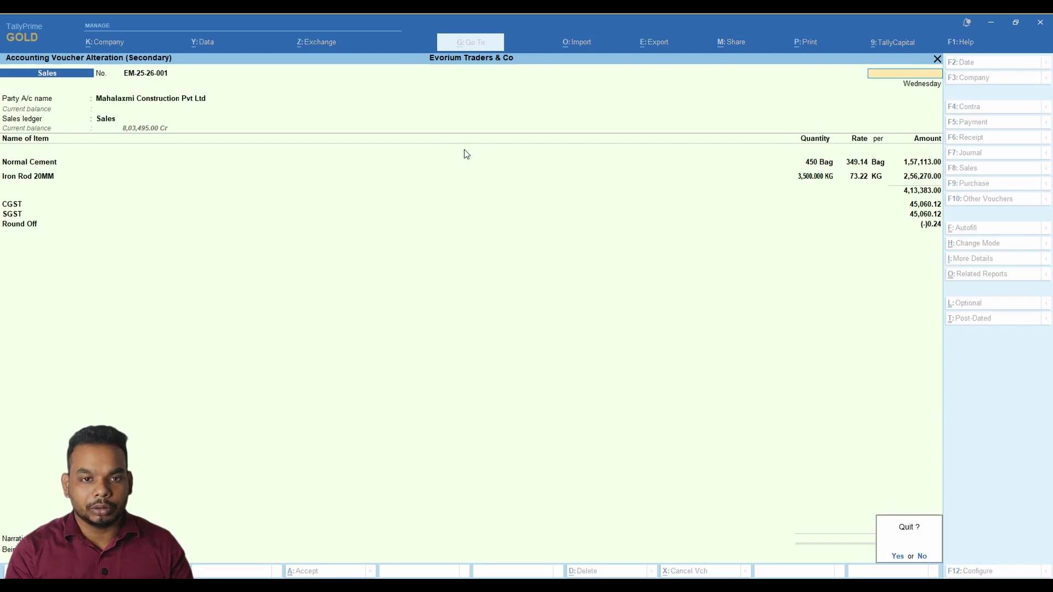
key(Return)
key(Escape)
key(Escape)
key(Escape)
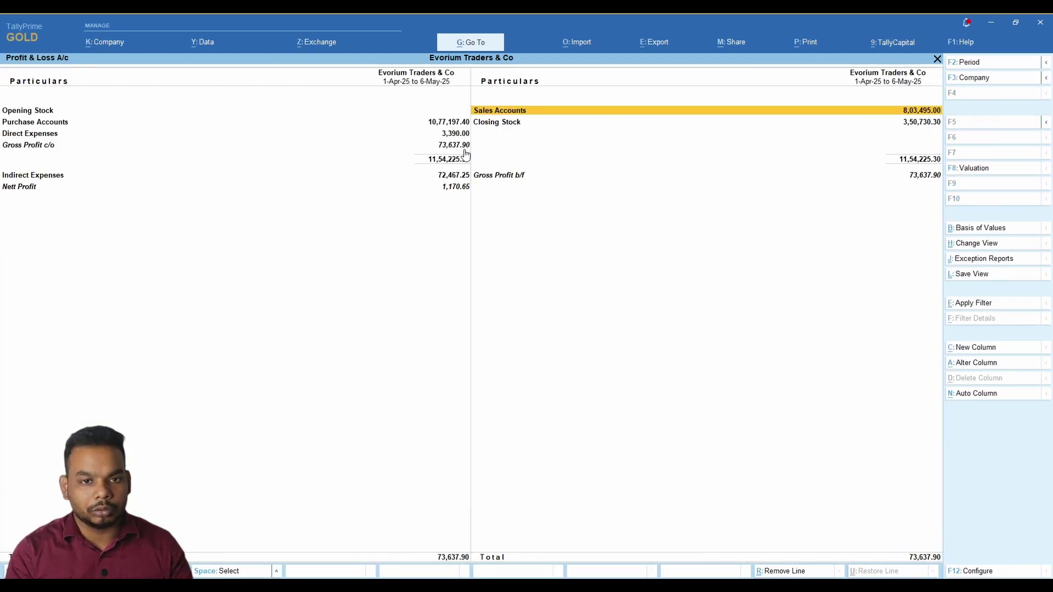
key(Up)
key(Up)
key(Up)
key(Up)
key(Up)
key(Return)
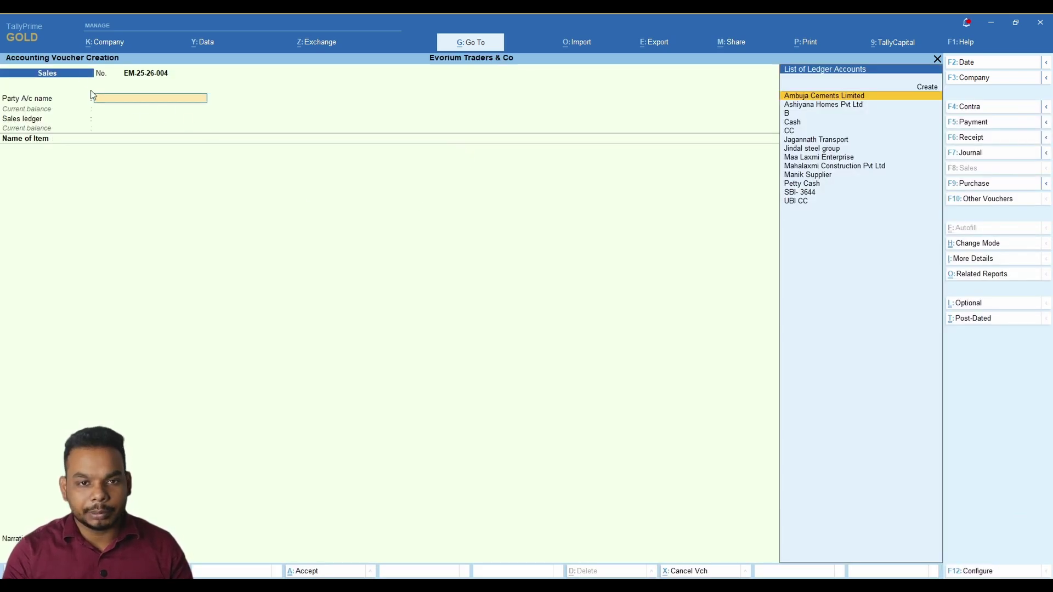
Select Jagannath Transport as the party account of the new sales voucher
key(Down)
key(Down)
key(Down)
key(Down)
key(Down)
key(Return)
Accept the blank dispatch details and default party details, and choose Sales as the sales ledger
key(Return)
key(Return)
key(Return)
key(Return)
key(Return)
key(Return)
key(Return)
key(Return)
key(Return)
key(Return)
key(Return)
key(Return)
key(Return)
key(Return)
key(Return)
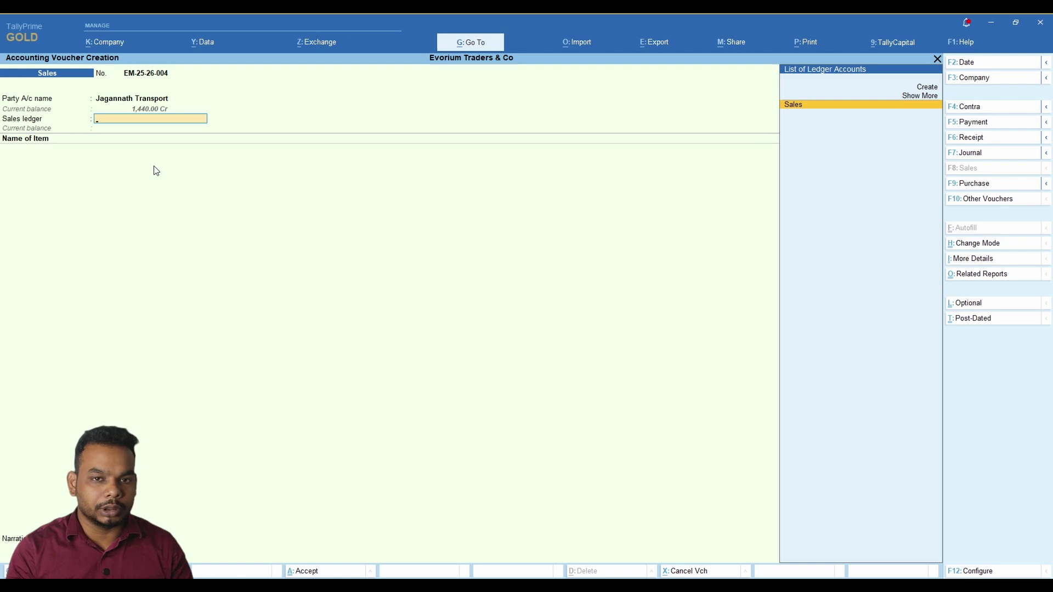
key(Return)
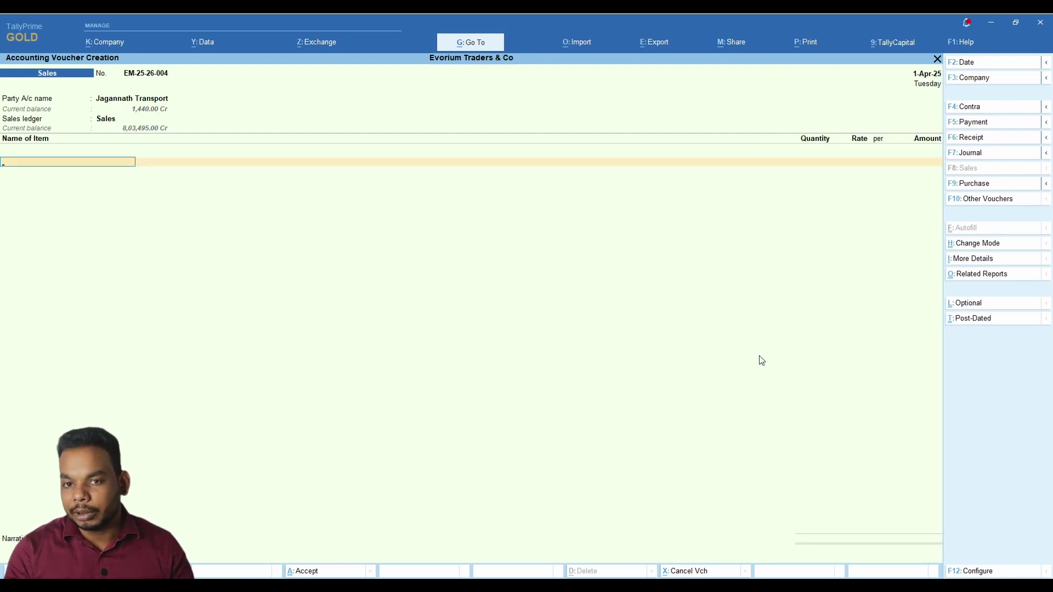
Change the sales voucher mode to Accounting Invoice
click(986, 246)
key(Down)
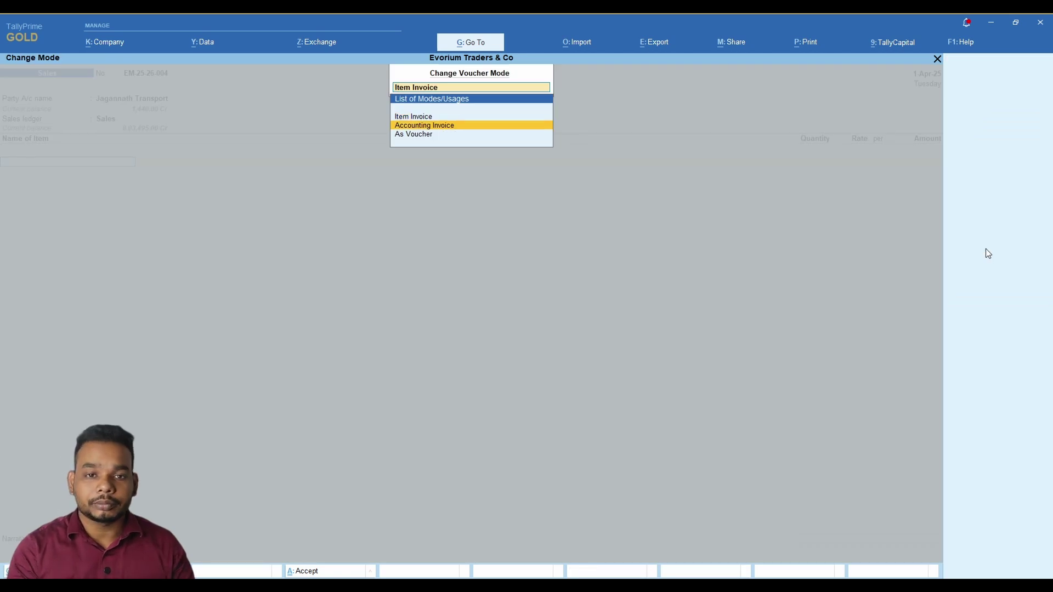
key(Return)
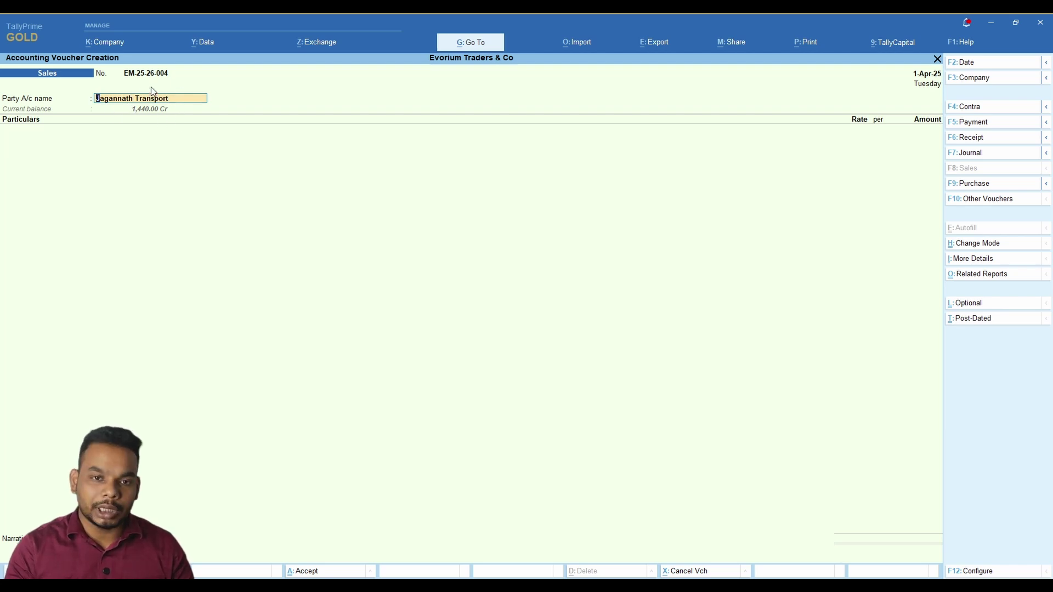
Keep Jagannath Transport as the party, leave its dispatch details blank and go through its default party details
key(Return)
key(Return)
key(Return)
key(Return)
key(Return)
key(Return)
key(Return)
key(Return)
key(Return)
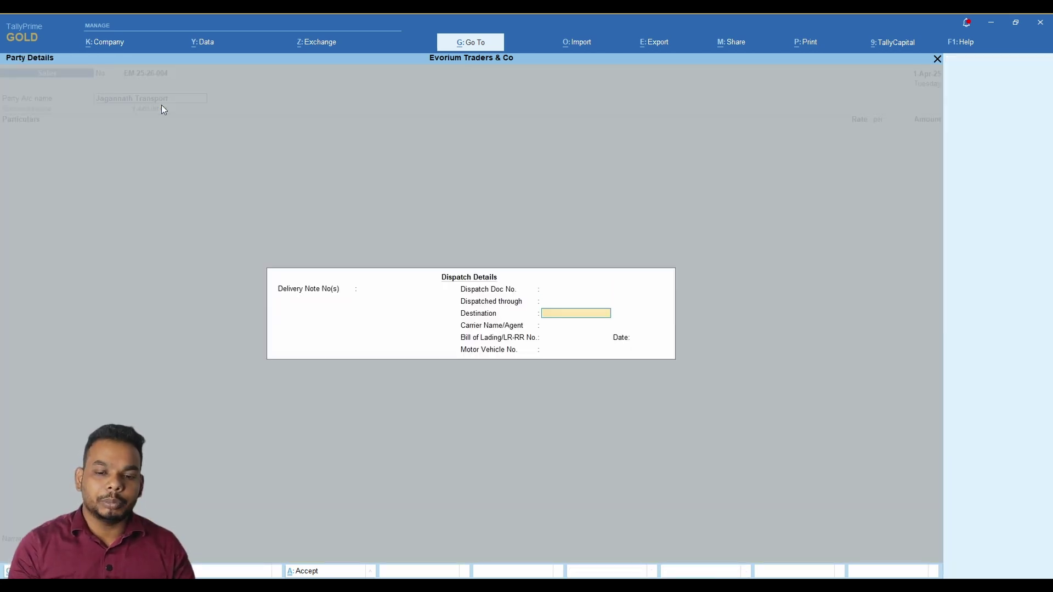
key(Return)
key(Return)
key(Return)
key(Return)
key(Return)
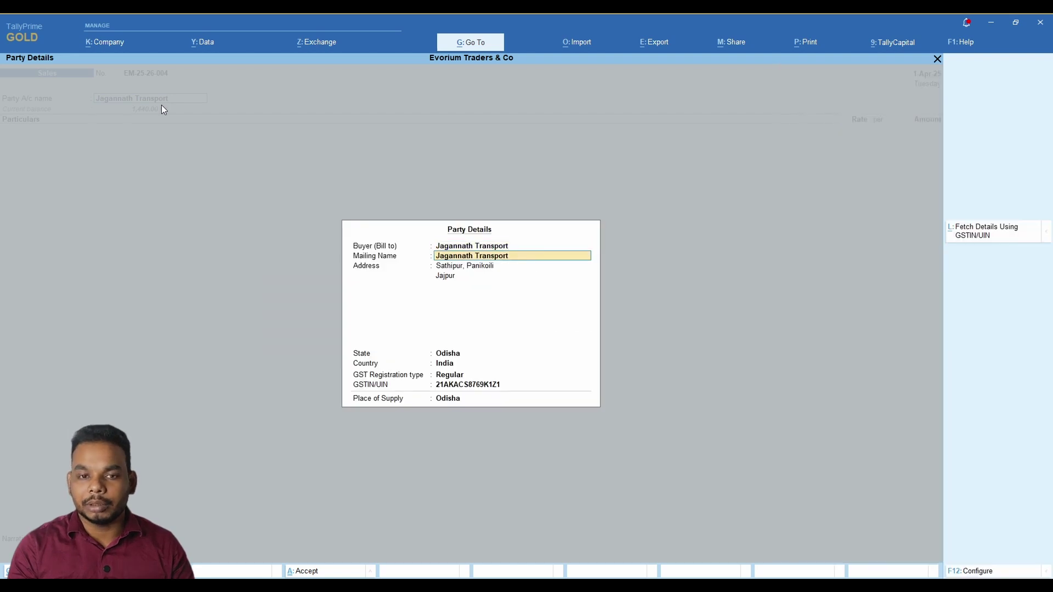
key(Return)
key(Return)
key(Return)
key(Return)
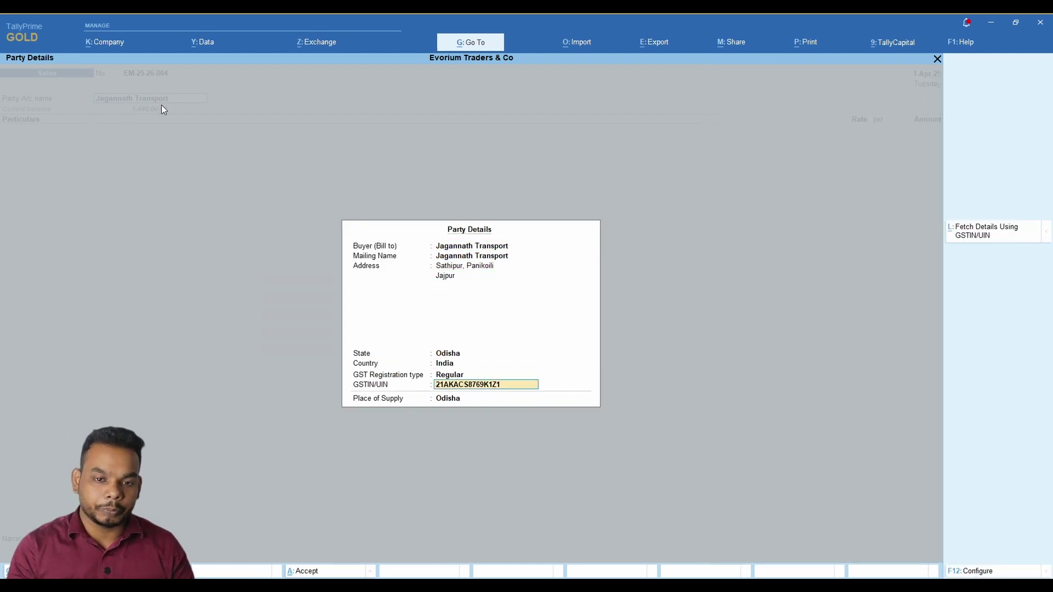
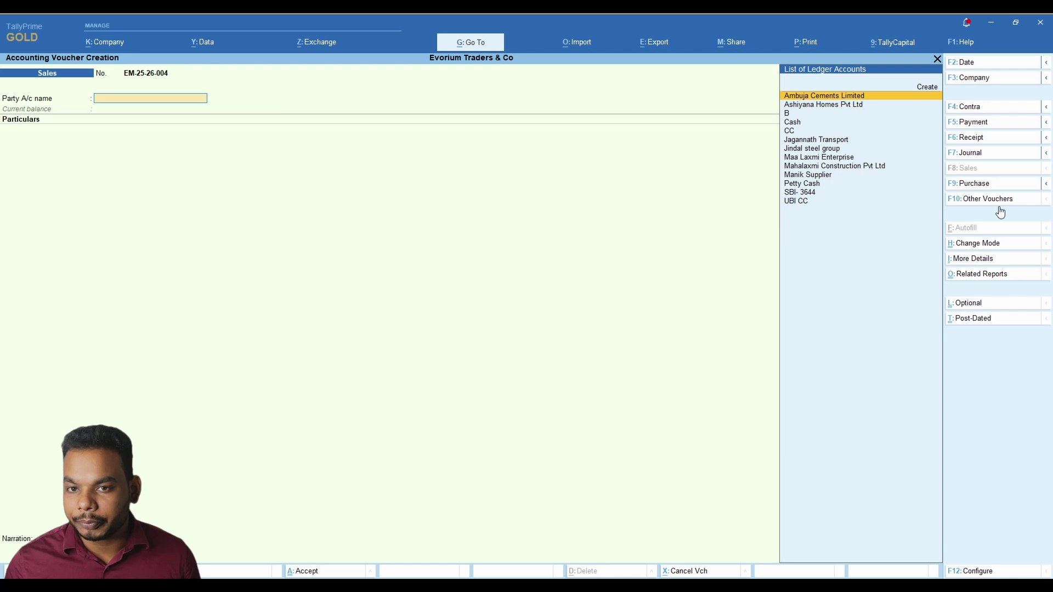
Change the sales voucher mode to As Voucher
click(979, 244)
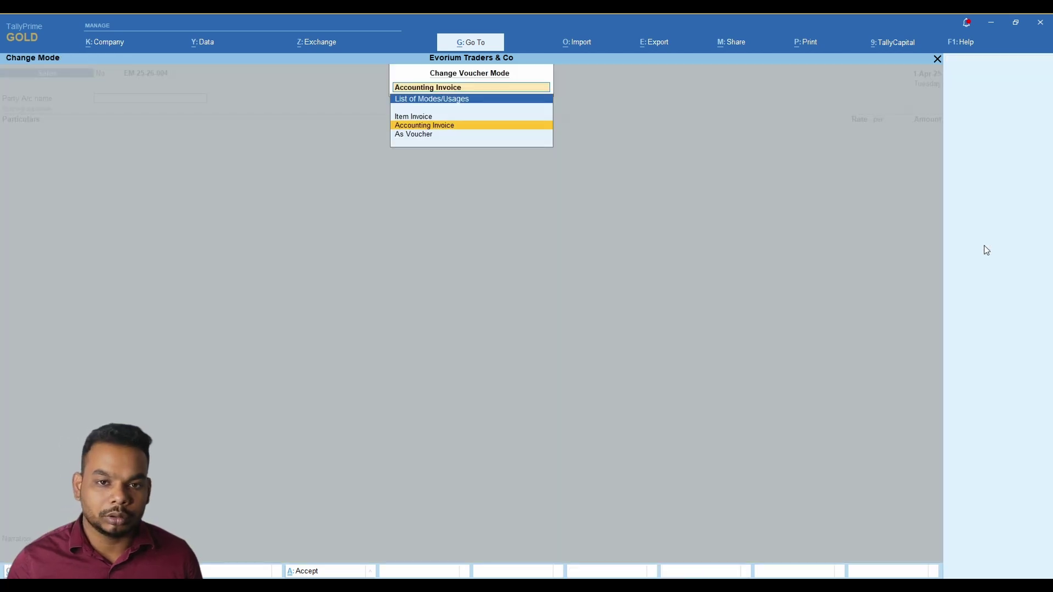
key(Down)
key(Return)
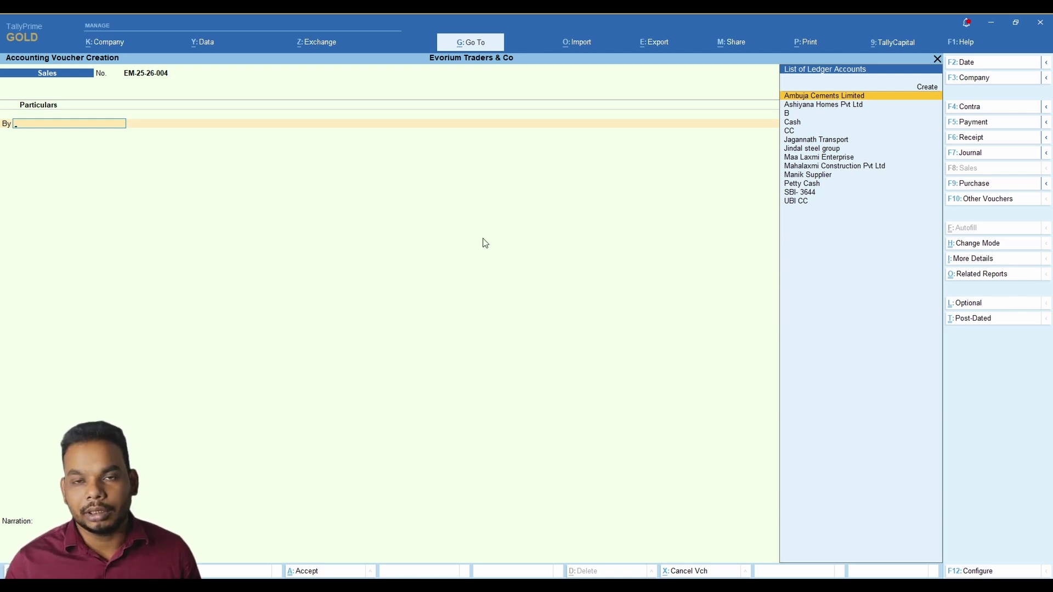
Select Maa Laxmi Enterprise as the debit ledger on the By line
key(Down)
key(Down)
key(Down)
key(Down)
key(Down)
key(Down)
key(Down)
key(Return)
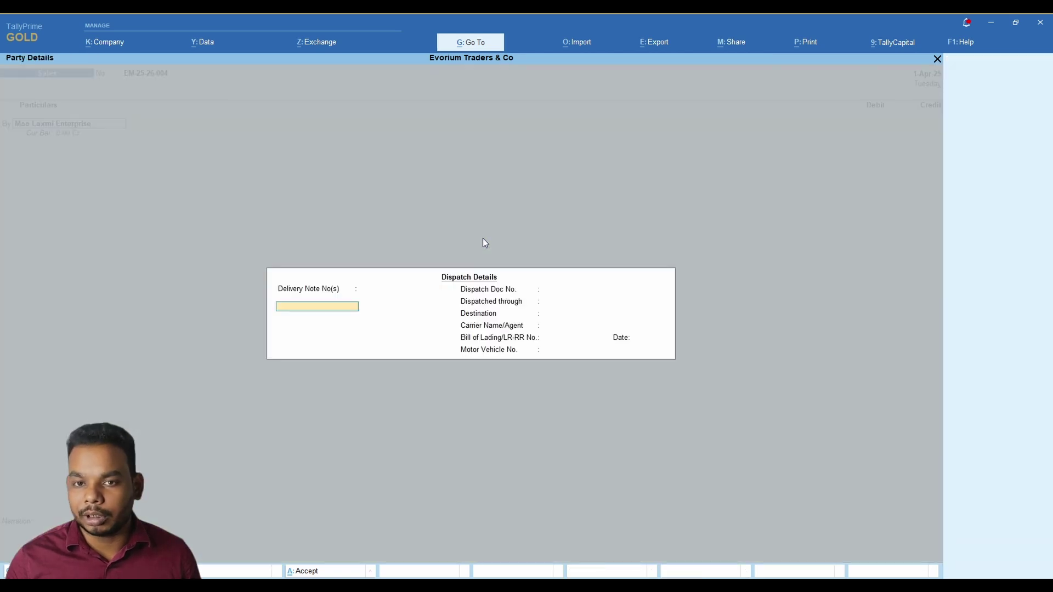
Leave the dispatch details blank and keep the default party details for Maa Laxmi Enterprise
key(Return)
key(Return)
key(Return)
key(Return)
key(Return)
key(Return)
key(Return)
key(Return)
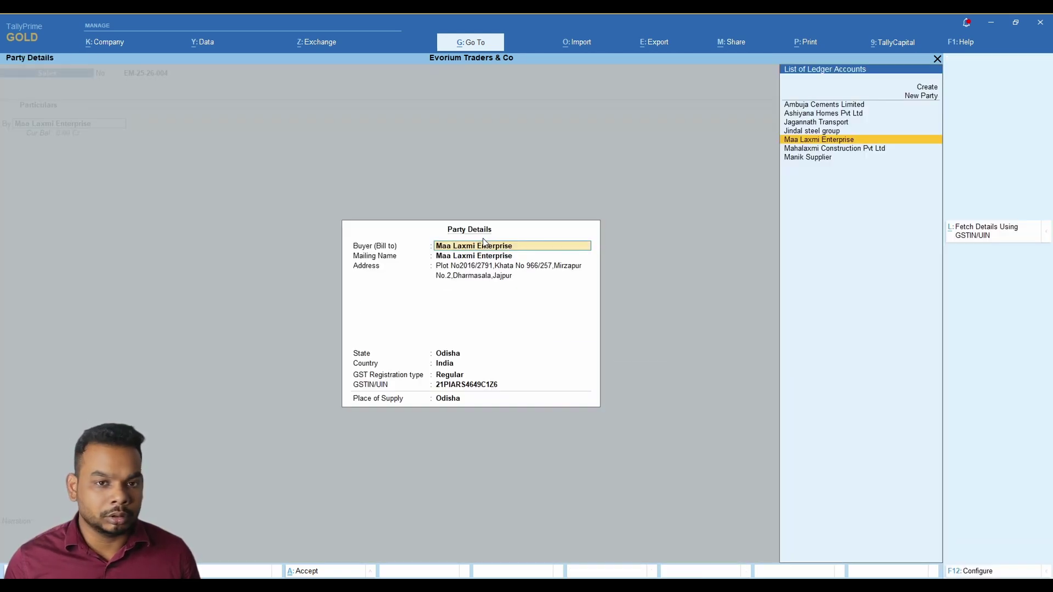
key(Return)
key(Return)
key(Return)
key(Return)
key(Return)
key(Return)
key(Return)
key(Return)
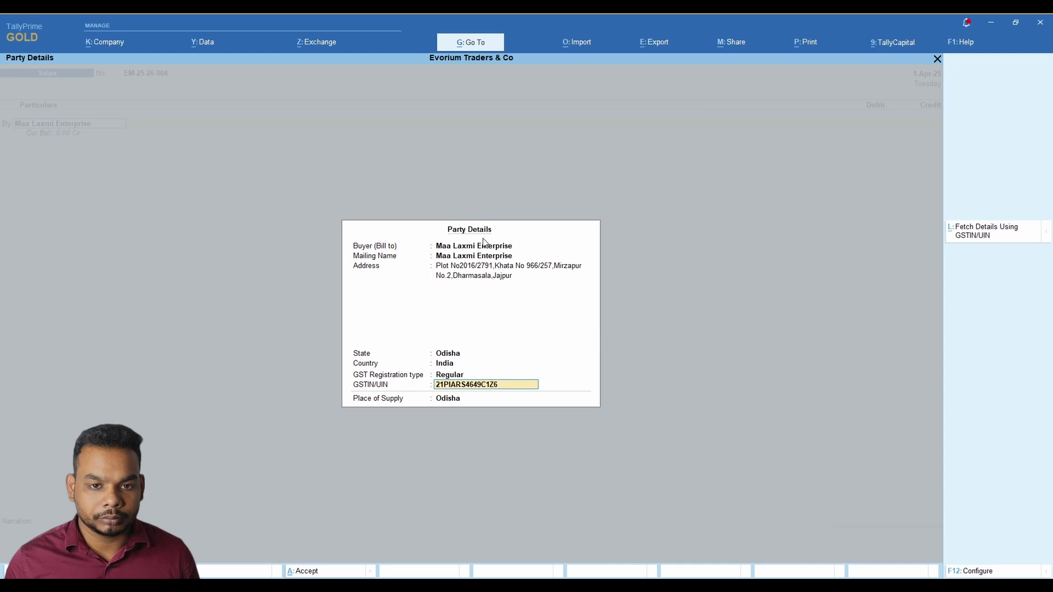
Debit Maa Laxmi Enterprise with 10,000 and allocate the amount bill-wise as a New Ref
key(Return)
text(10,000)
key(Return)
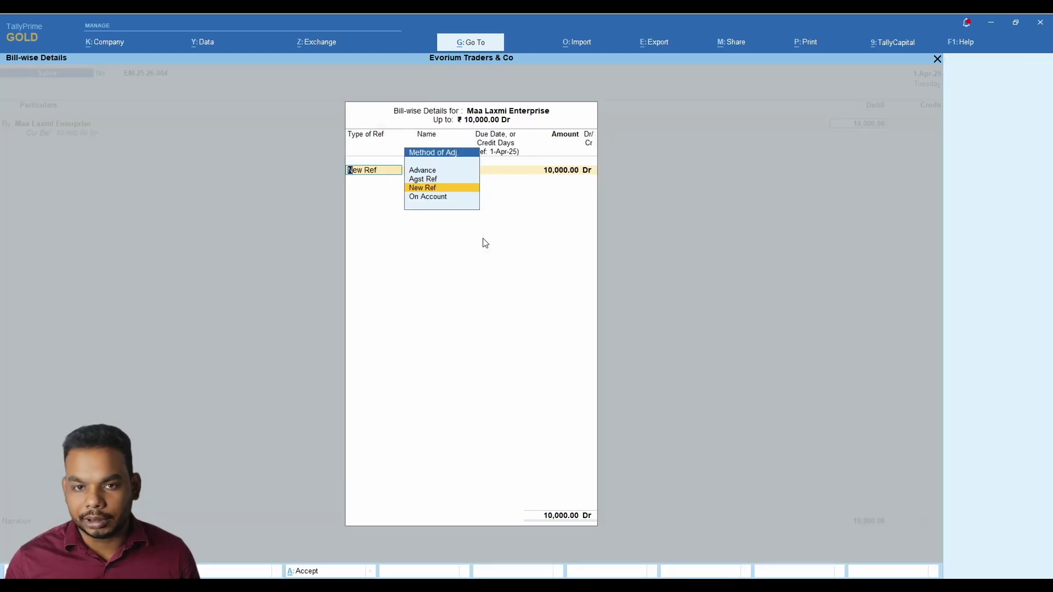
key(Return)
key(Return)
key(Return)
key(Return)
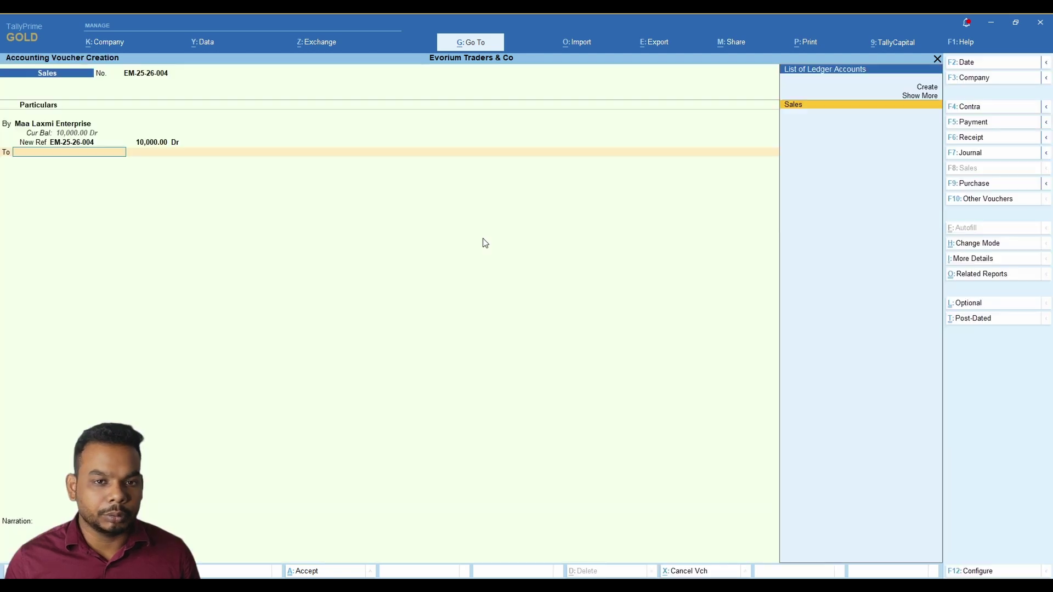
Credit the Sales ledger and allocate the stock item Iron Rod 12 mm to it with a quantity of 500 KG
key(Return)
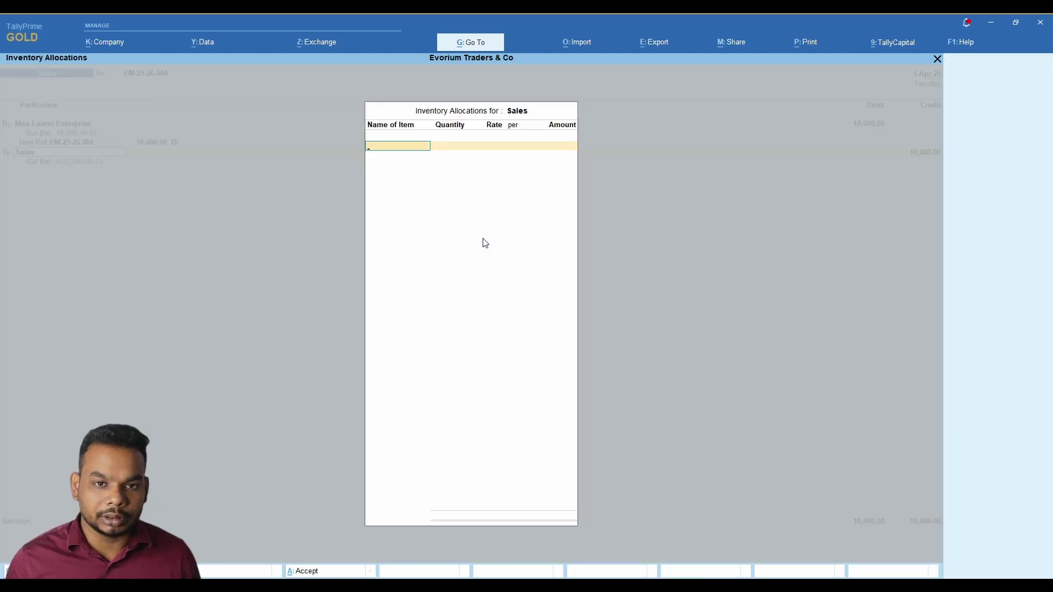
text(r)
key(Return)
key(Down)
key(Down)
key(Return)
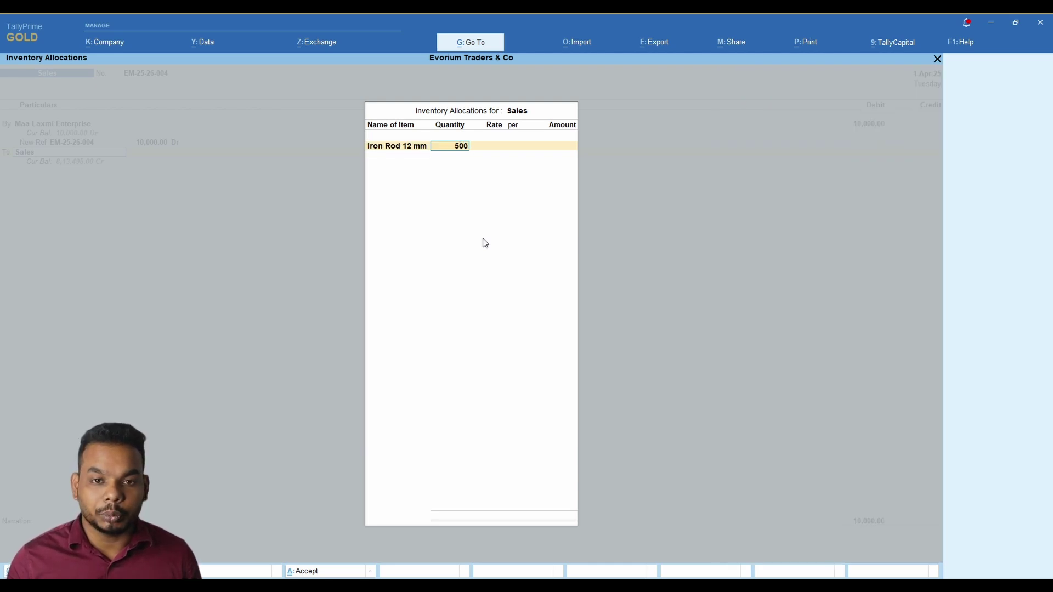
key(Return)
Set the Iron Rod 12 mm rate to 20 per KG and accept the inventory allocation
text(200)
key(Return)
key(Return)
key(BackSpace)
key(BackSpace)
text(20)
key(Return)
key(Return)
key(Return)
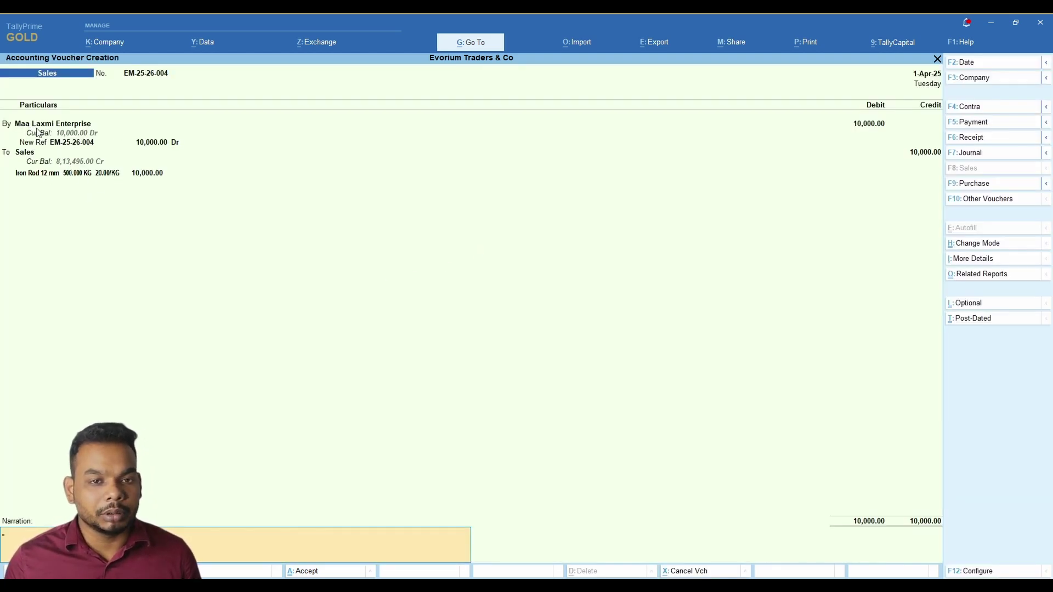
Switch the voucher through Item Invoice, As Voucher and Accounting Invoice modes to compare how each presents the entry
click(992, 245)
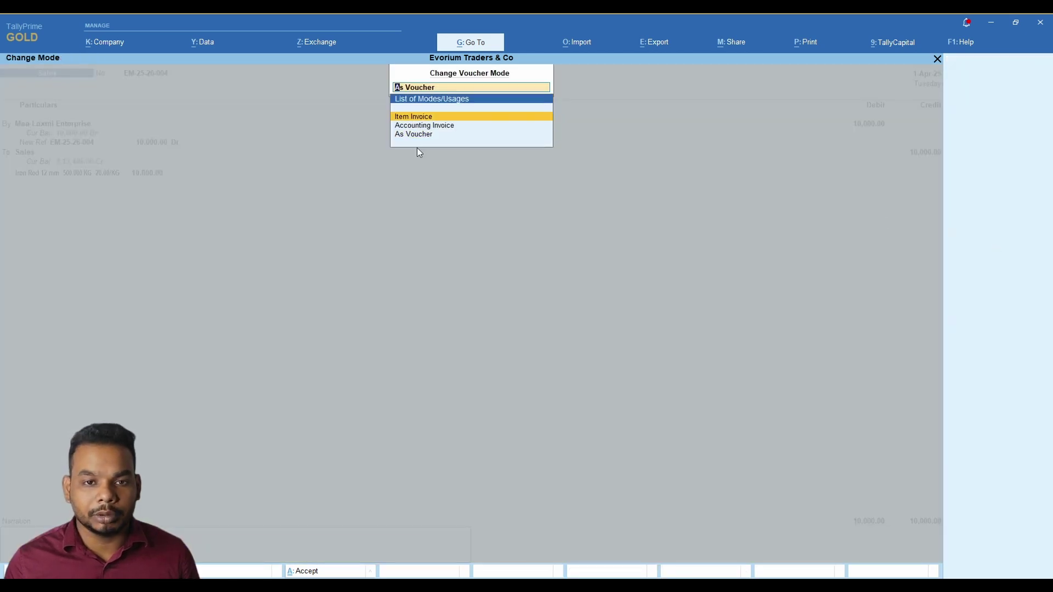
key(Return)
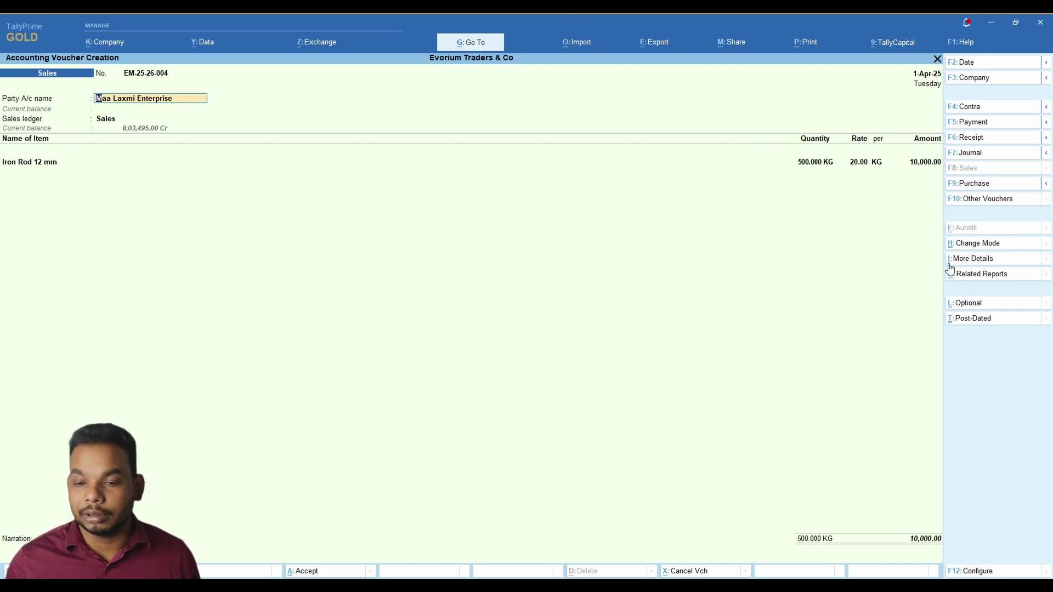
click(985, 243)
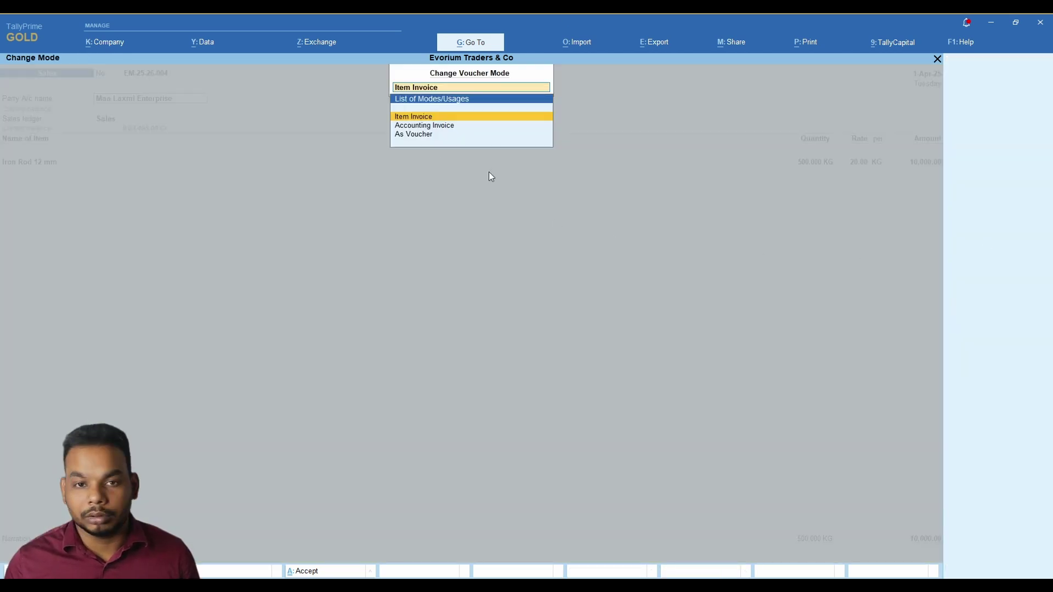
key(Return)
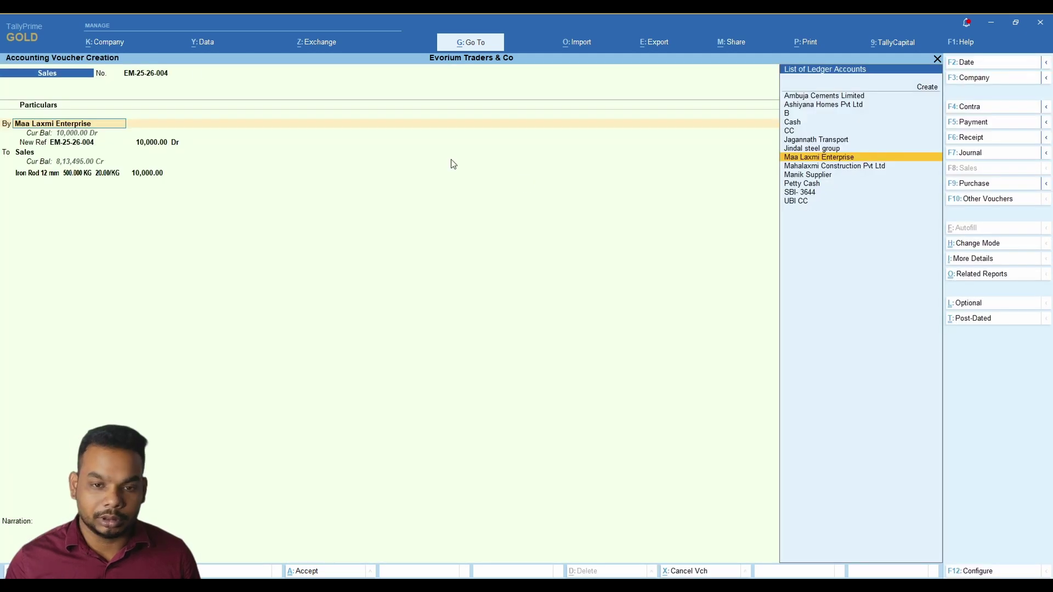
click(994, 243)
key(Up)
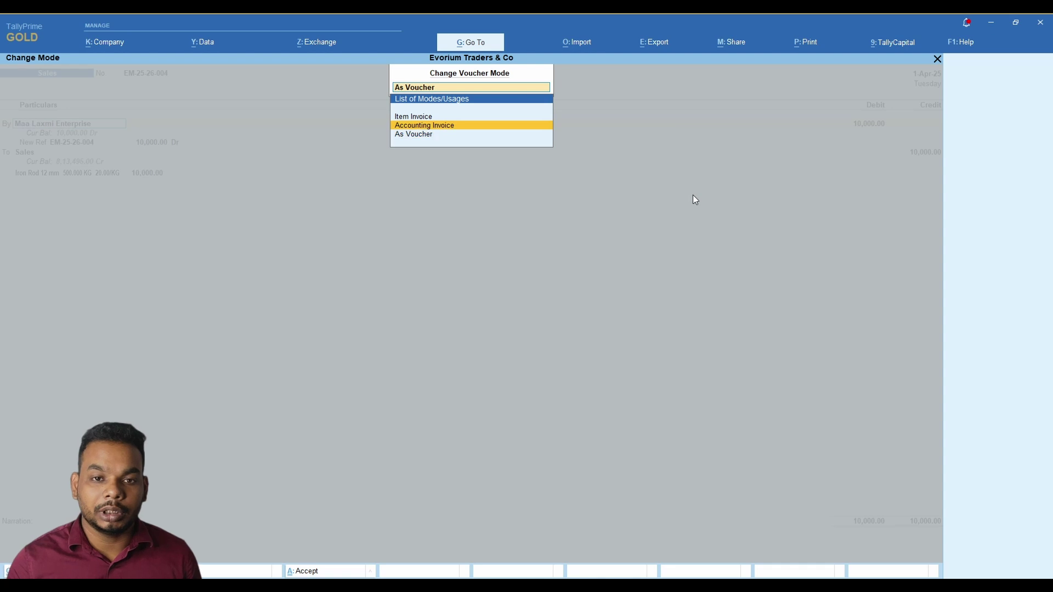
key(Return)
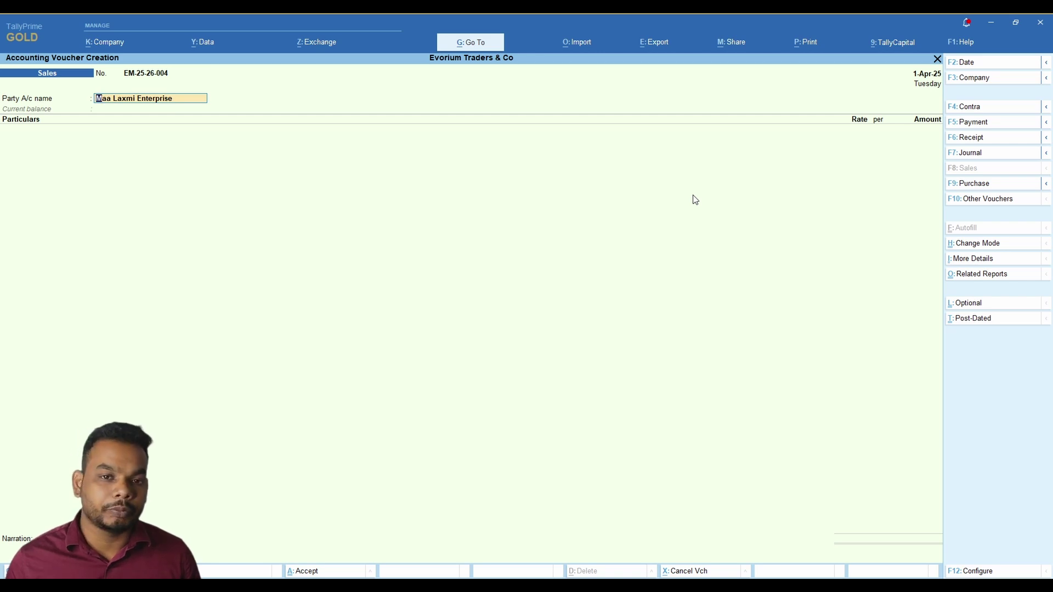
Discard the unsaved sales voucher and make Synvesta associates the active company
key(Escape)
key(Escape)
key(y)
click(62, 178)
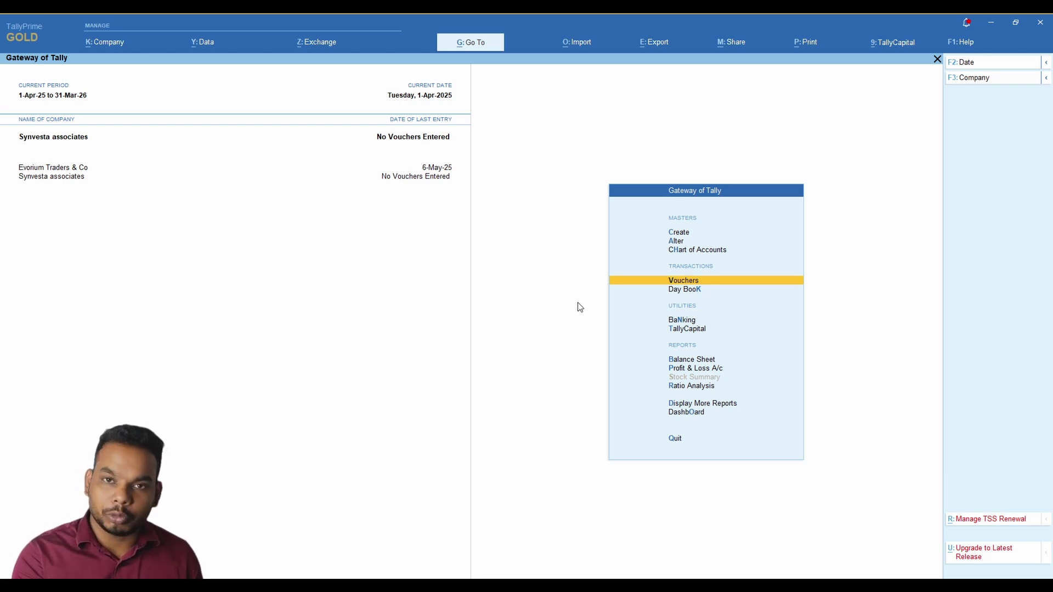
Open the company features of Synvesta associates and go to the Maintain Inventory setting
key(F11)
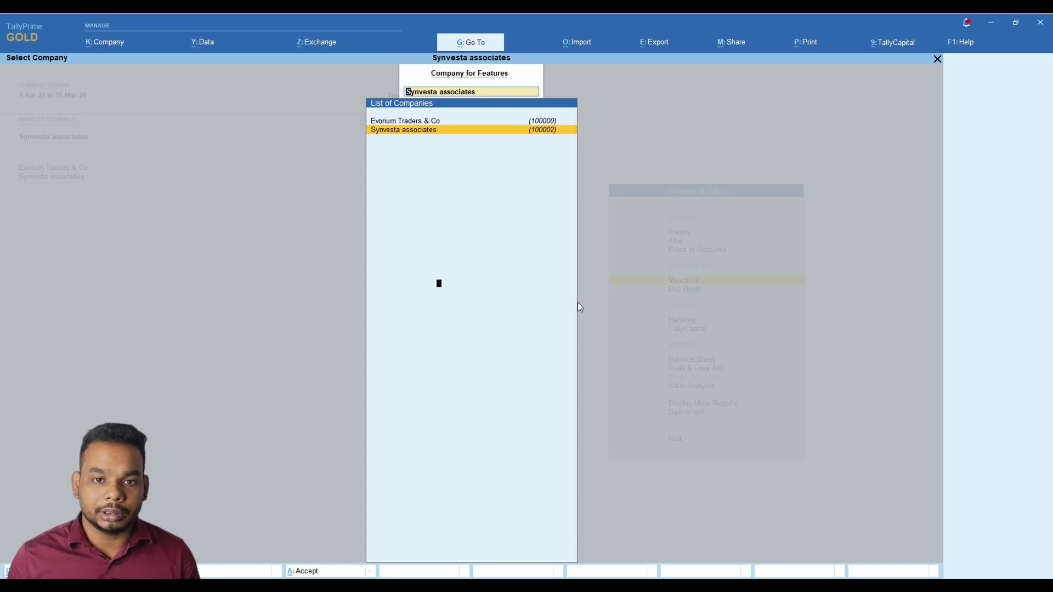
key(Return)
key(Down)
key(Down)
key(Down)
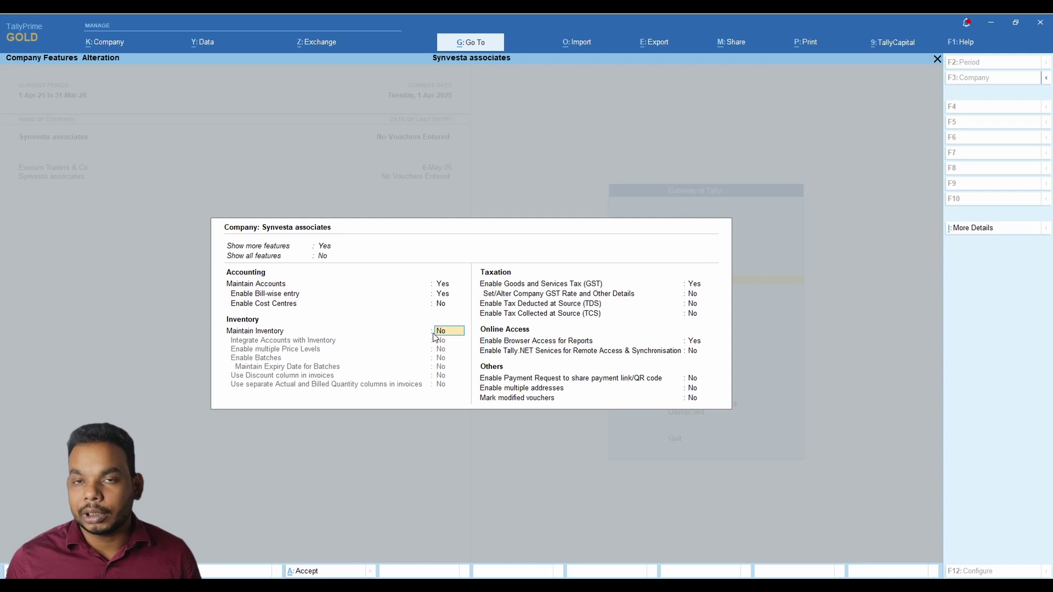
Close the company features without saving and open a sales voucher to check which voucher modes are available
key(Escape)
key(y)
key(Escape)
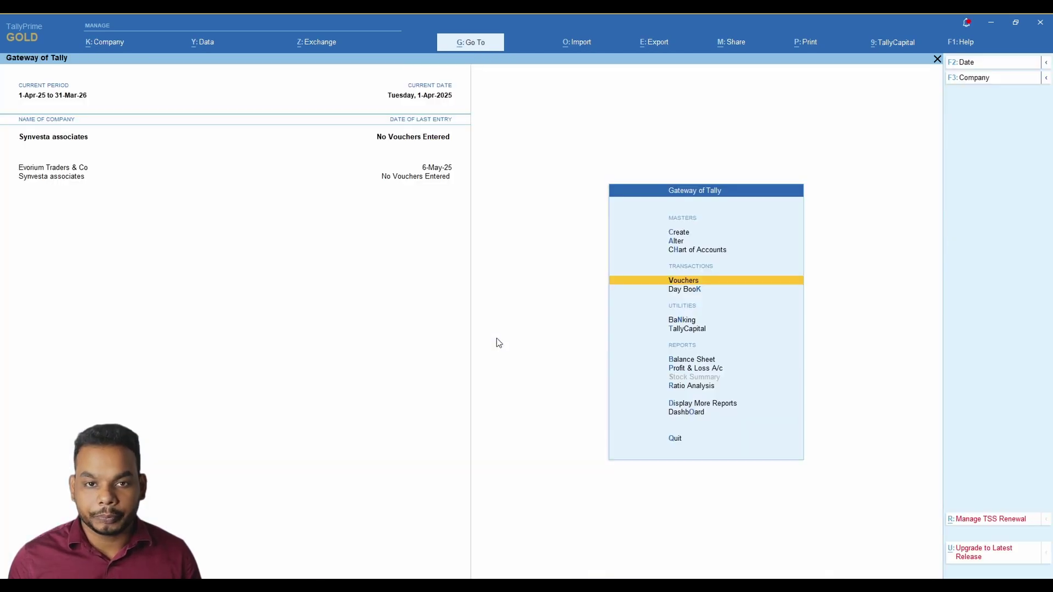
key(Return)
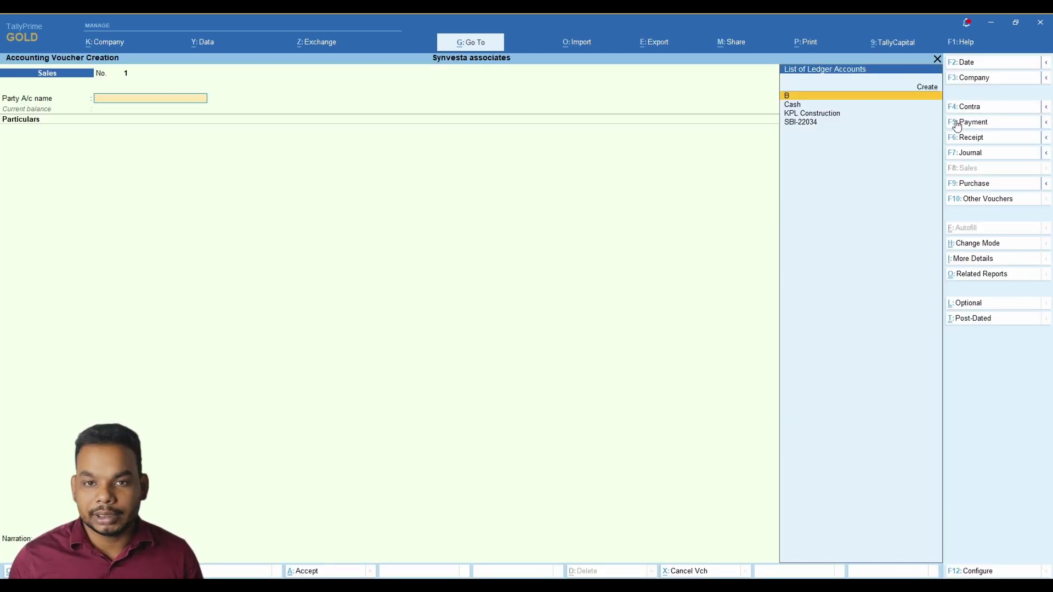
click(978, 243)
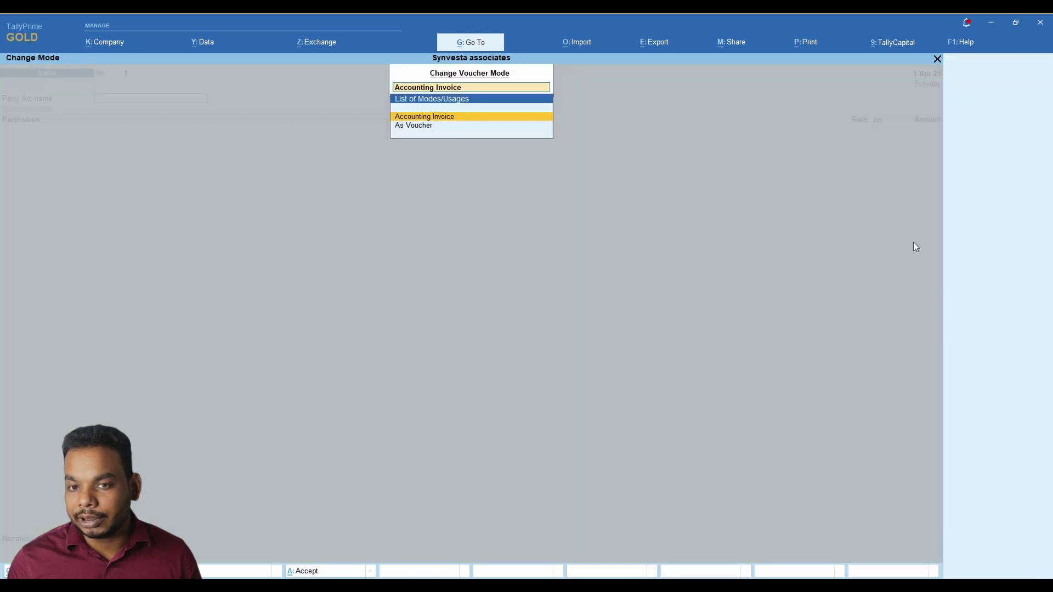
click(443, 126)
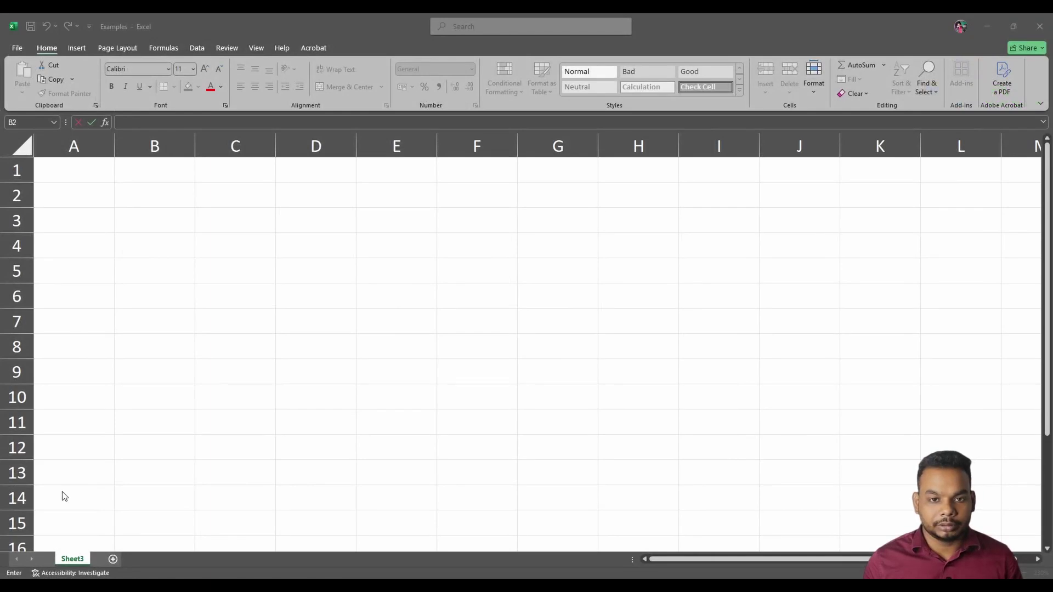
In the Excel workbook Examples, enter MIS Reporting in B2 with 20000 in C2, and widen column B
text(MIS Repor)
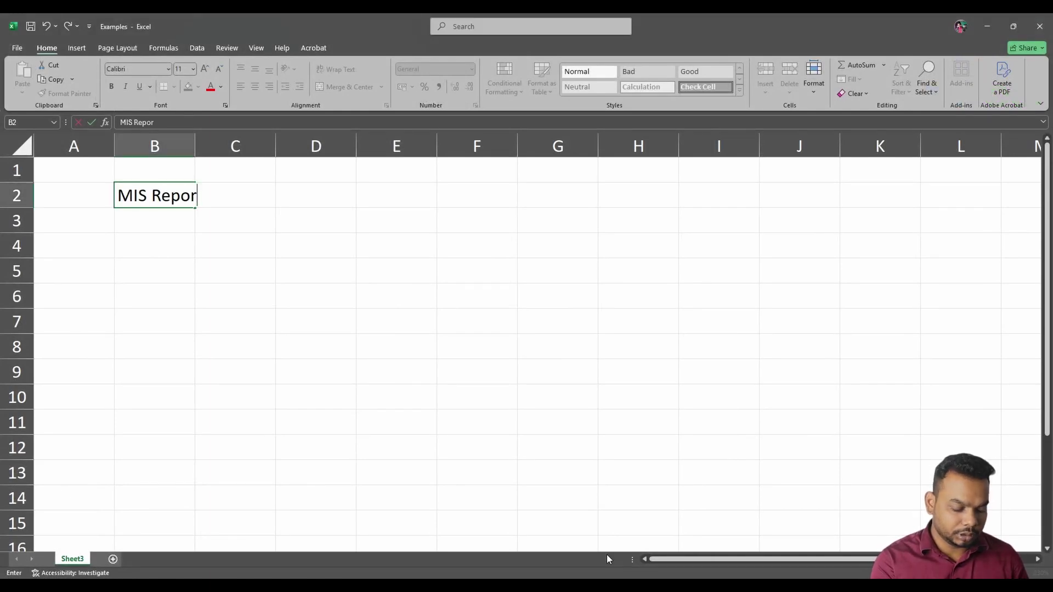
text(ting)
key(Tab)
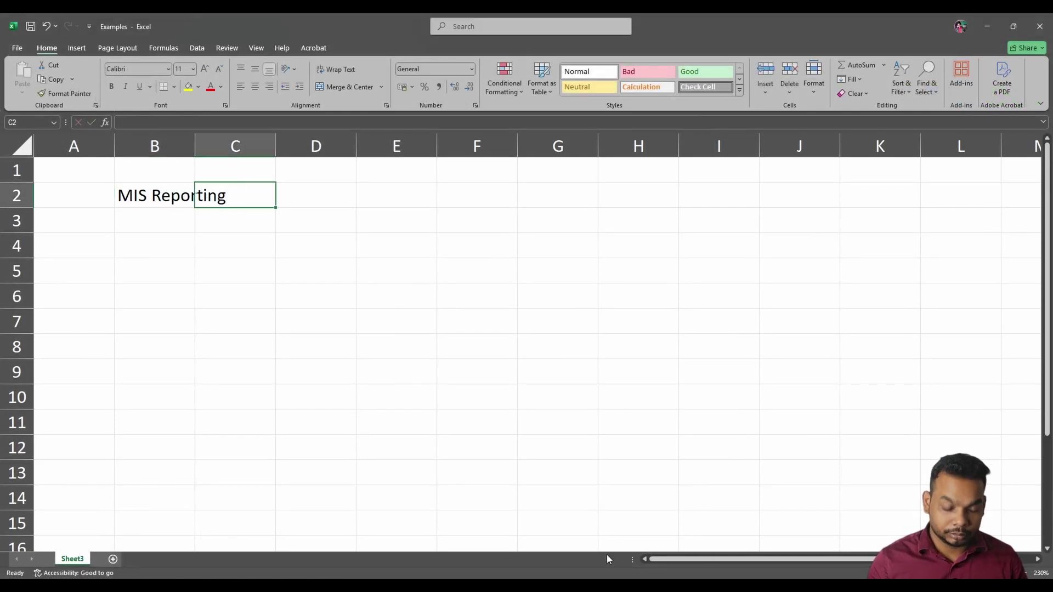
text(20000)
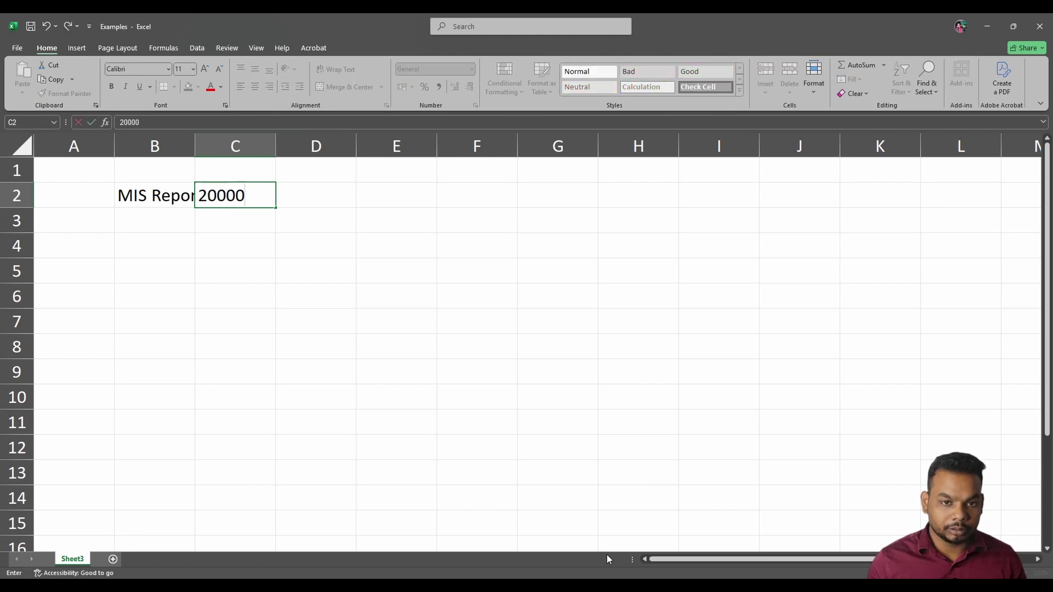
key(Return)
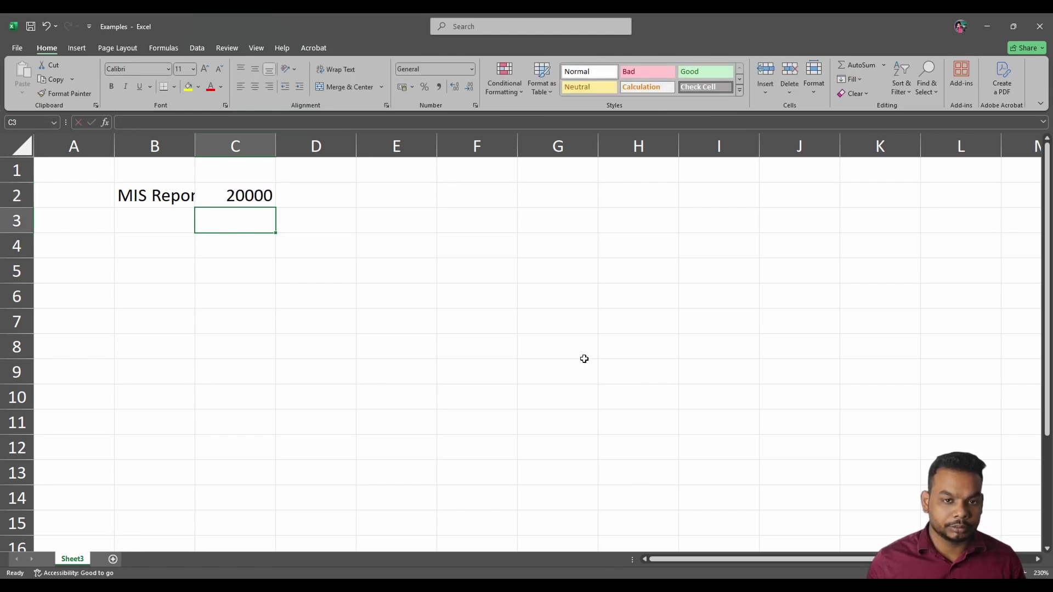
drag(195, 146, 254, 147)
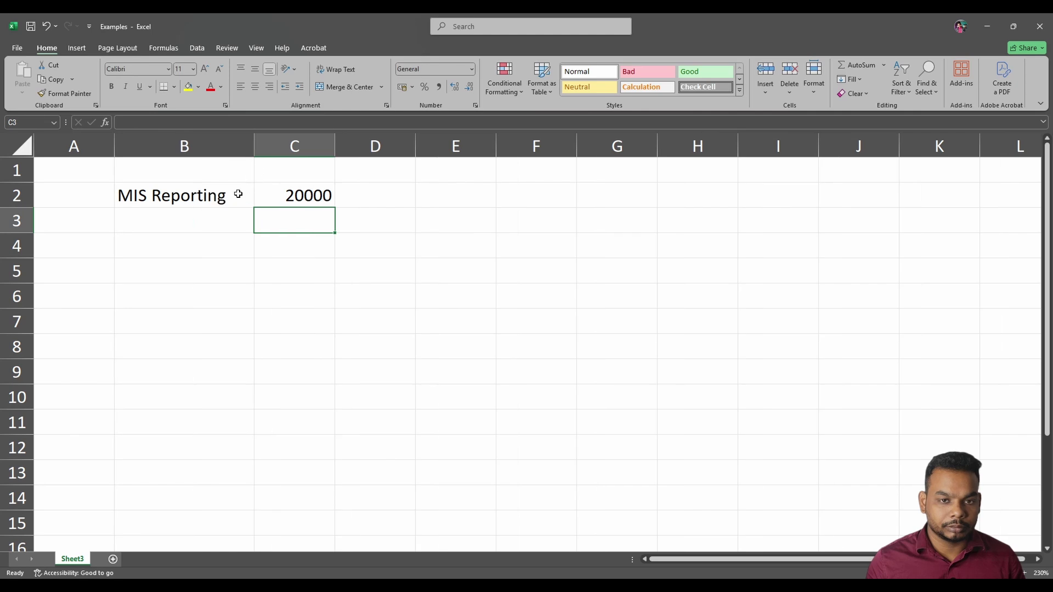
Enter Tax Planning & Optimisation in B3 with 15000 in C3, and widen column B to fit the text
click(207, 219)
text(Tax Planning & Optimisation)
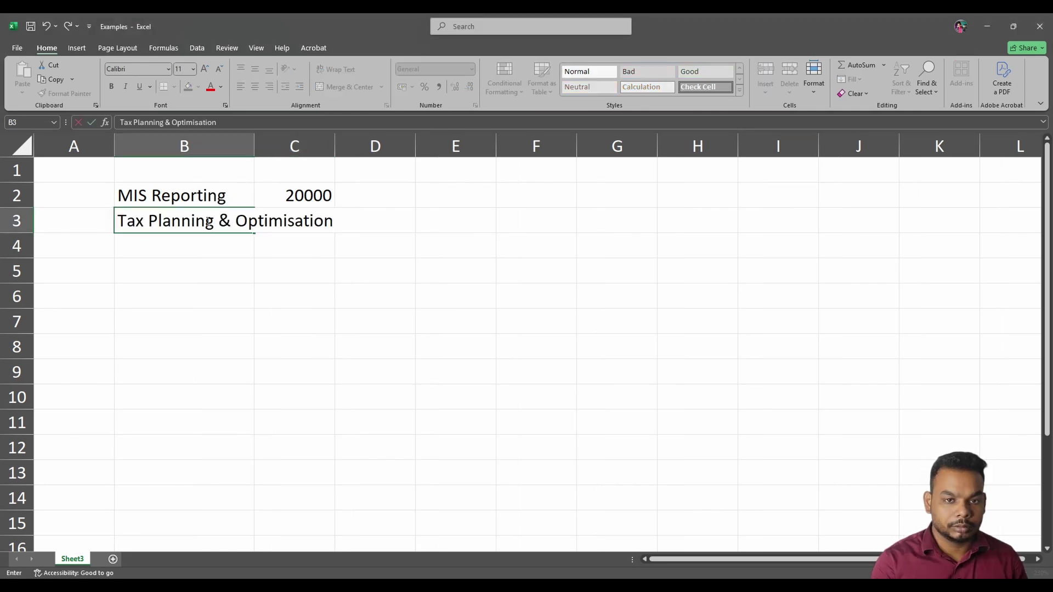
key(Tab)
text(15000)
key(Return)
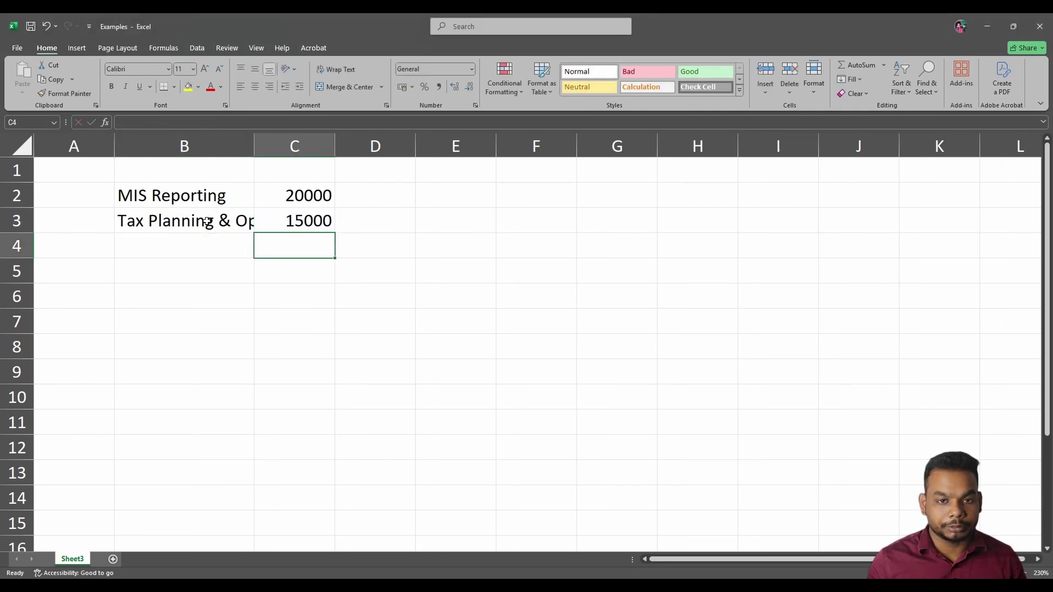
click(262, 146)
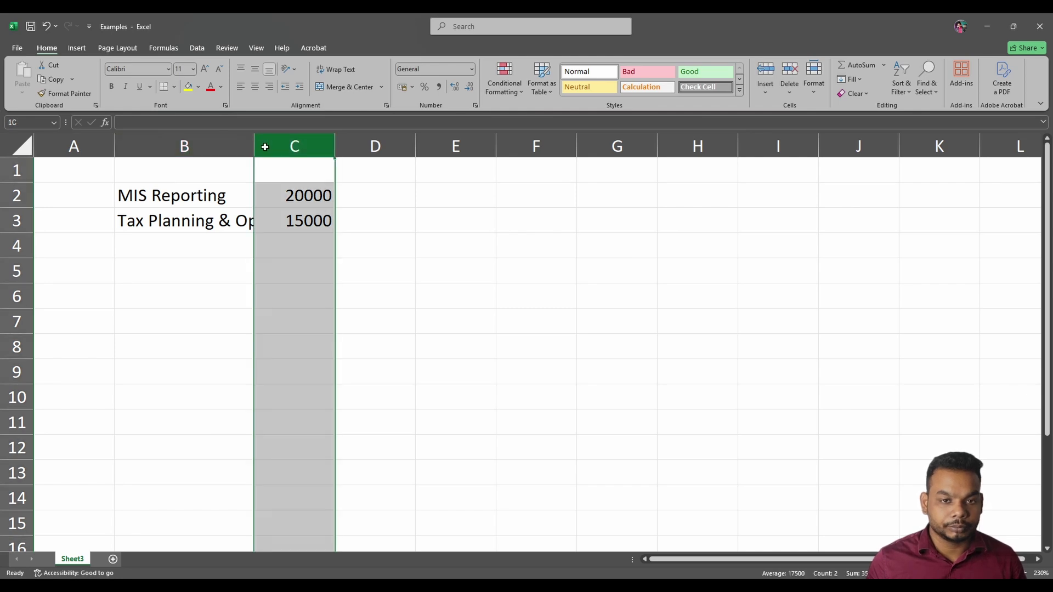
double_click(257, 145)
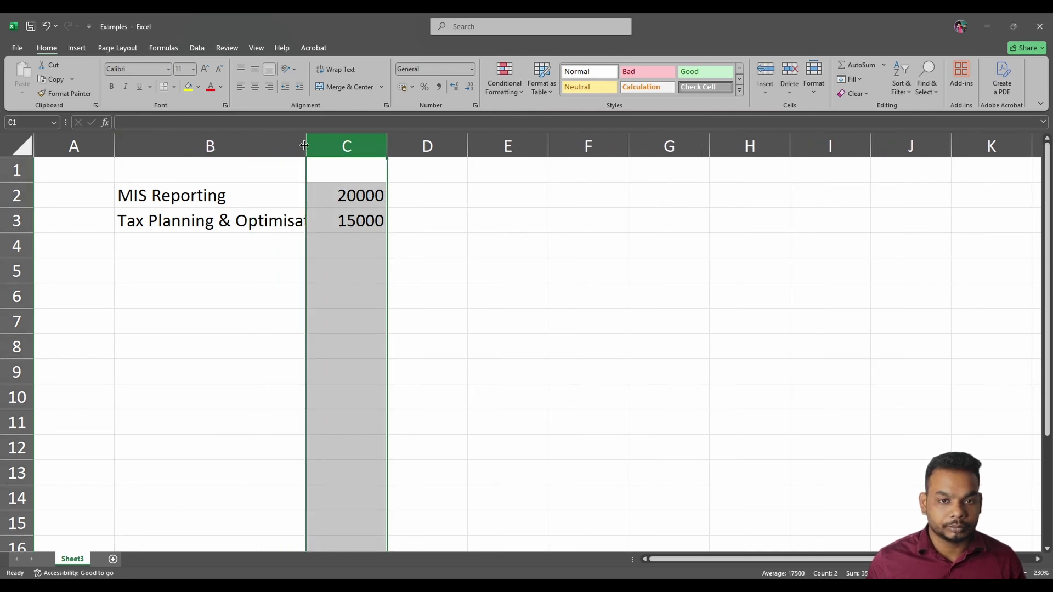
Sum the two service amounts in C4 and label the row Taxable Value in B4
click(398, 241)
key(alt+equal)
key(Return)
key(Up)
key(Left)
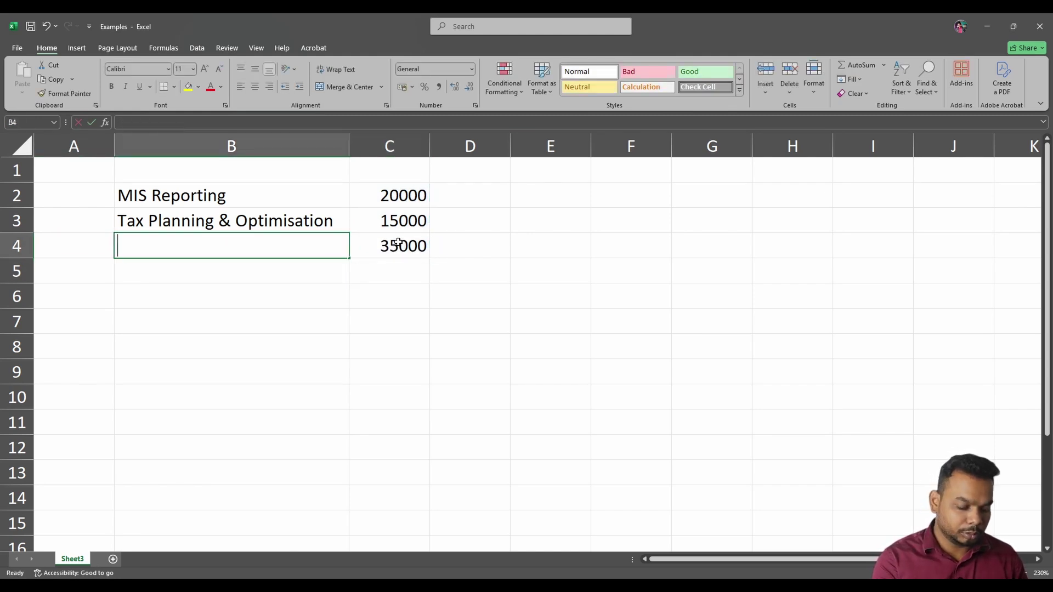
text(Taxab)
key(BackSpace)
text(b;l)
key(BackSpace)
key(BackSpace)
text(le Value)
key(Return)
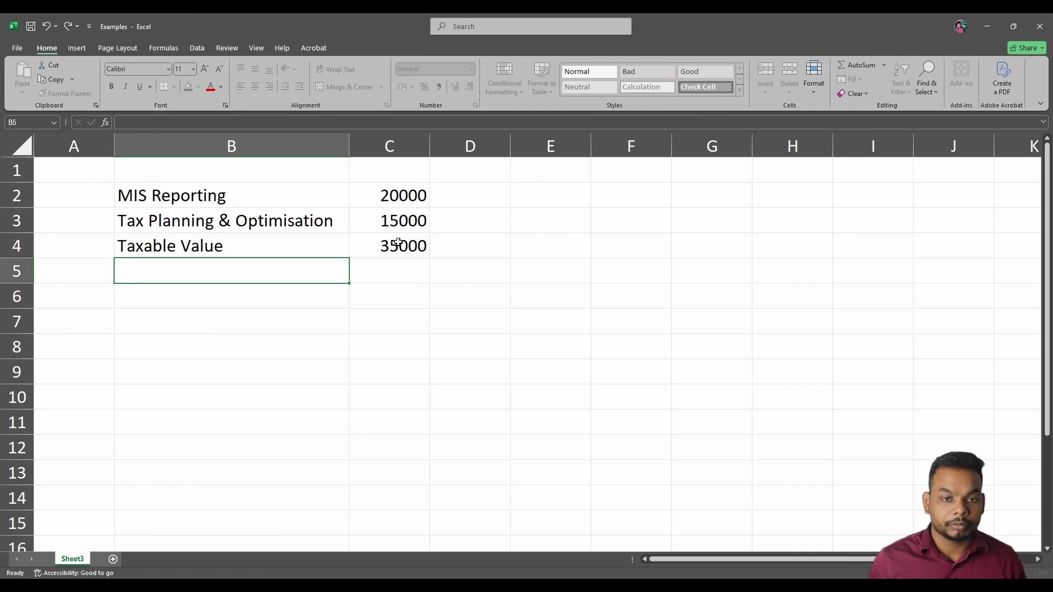
Add the row labels CGST in B5 and SGST in B6
text(CGST)
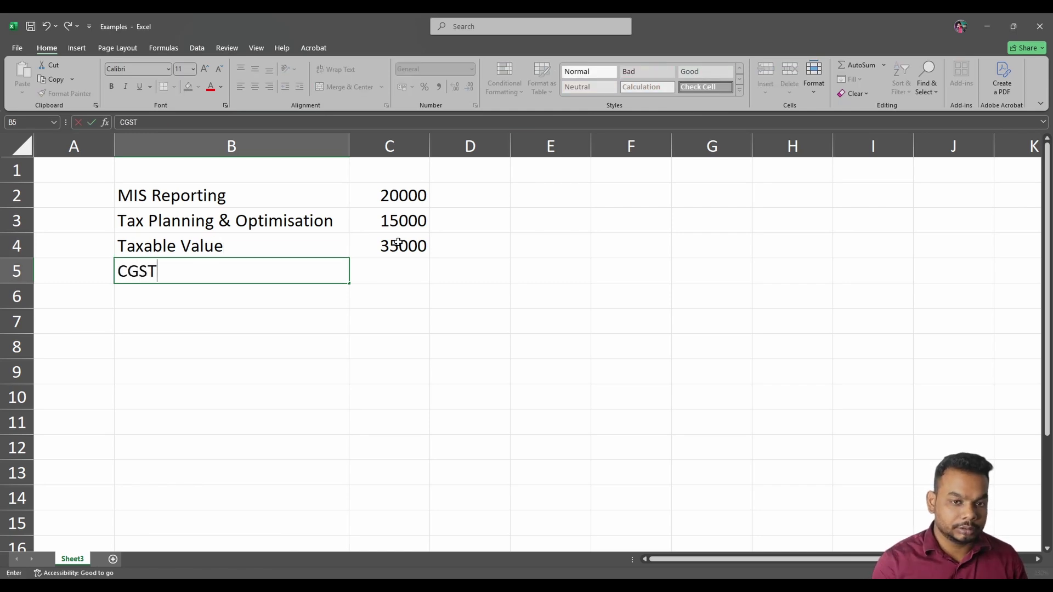
key(Return)
text(SGST)
key(Tab)
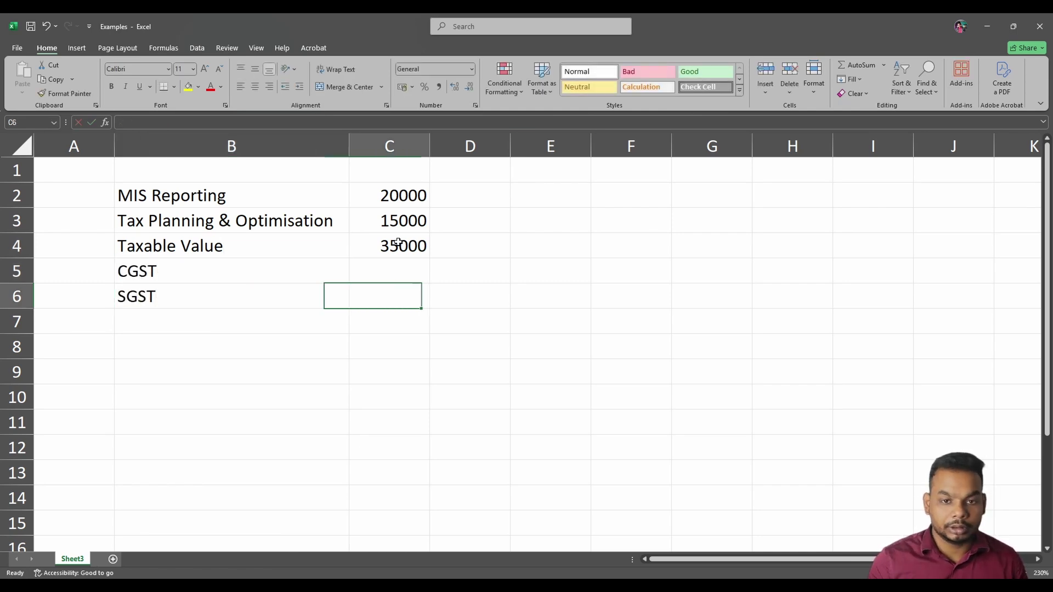
Calculate CGST in C5 as =C4*9% and make the SGST amount in C6 equal to C5
key(Up)
text(=)
click(399, 243)
text(*9)
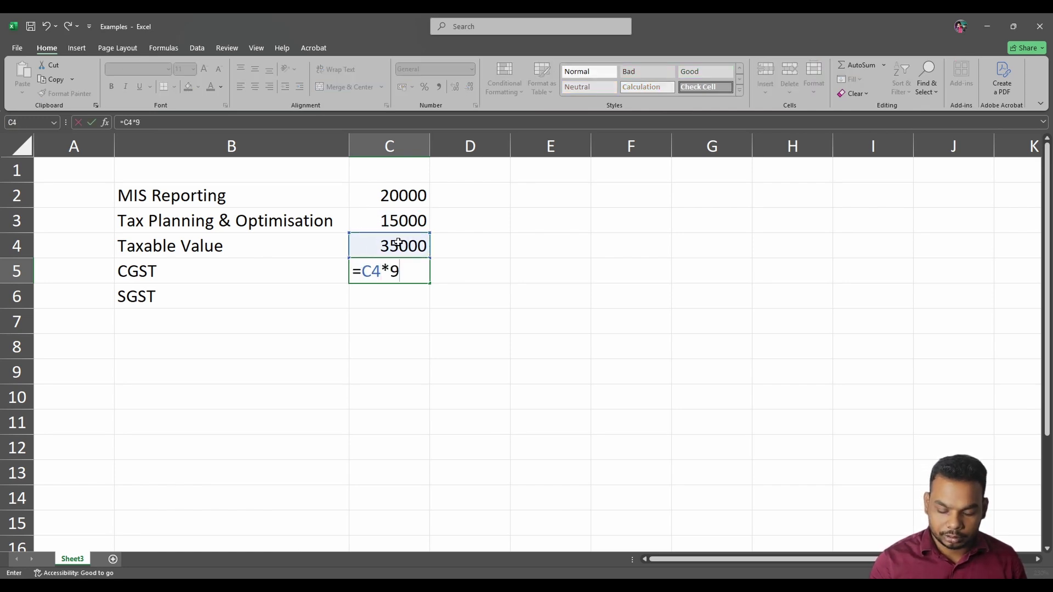
text(%)
key(Return)
text(=)
key(Up)
key(Return)
key(Left)
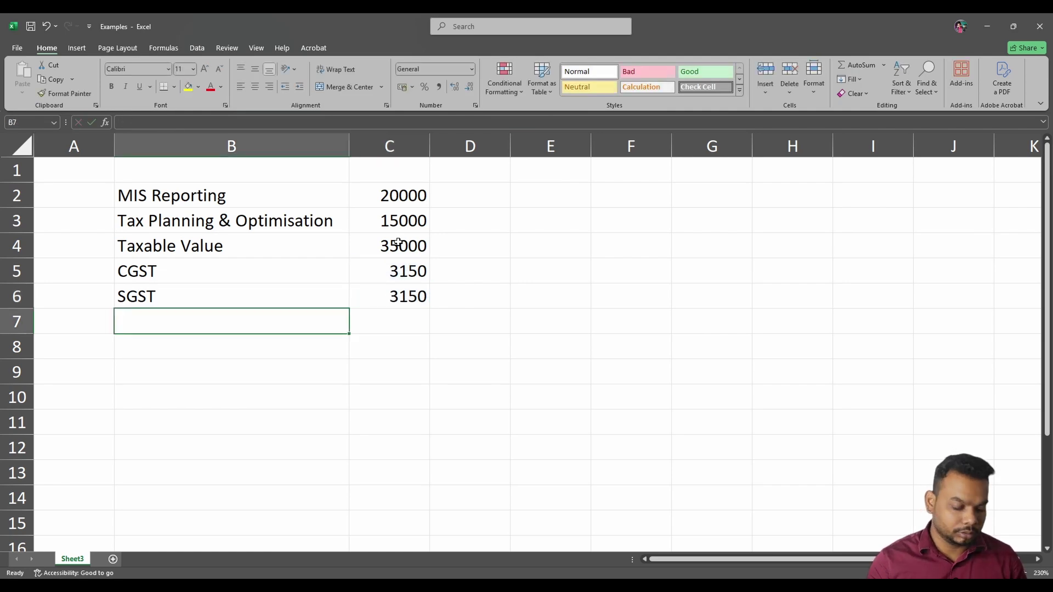
Add a Total row in row 7 with the formula =SUM(C4:C6) in C7
text(Total)
key(Tab)
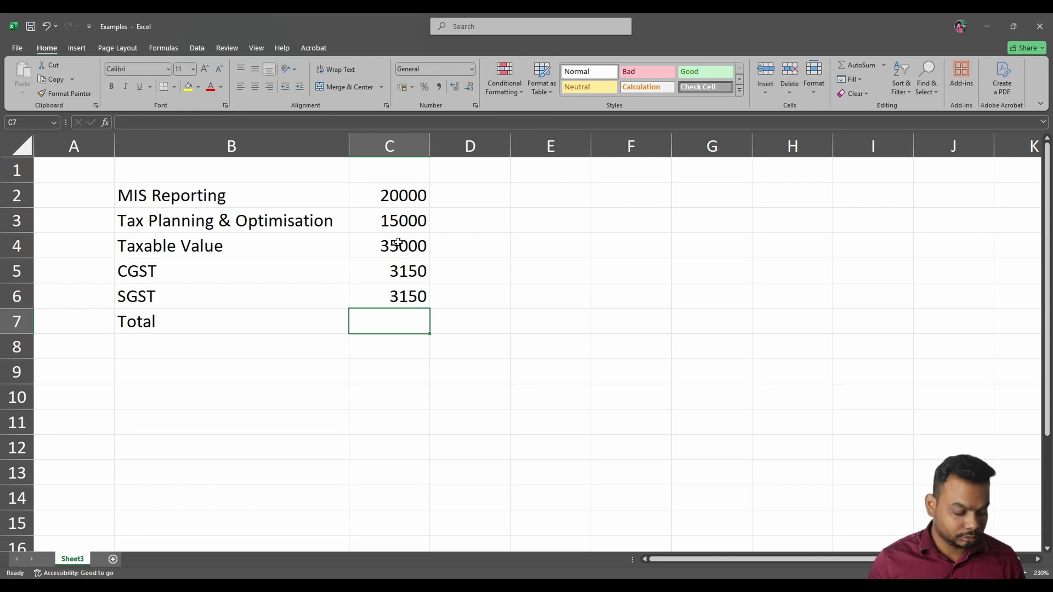
key(alt+equal)
key(Up)
key(shift+Down)
key(shift+Down)
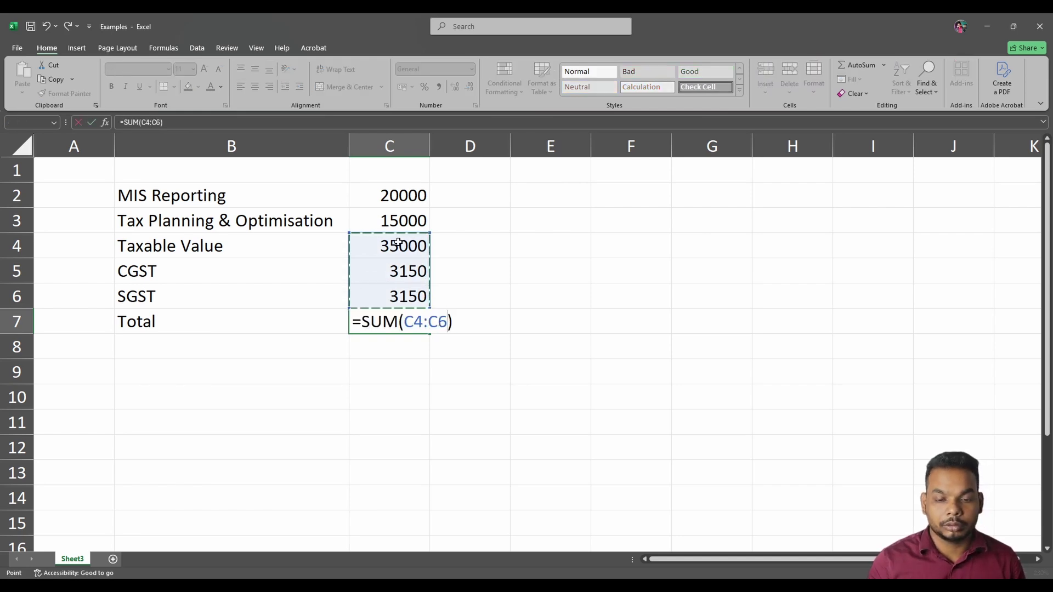
key(Return)
key(Up)
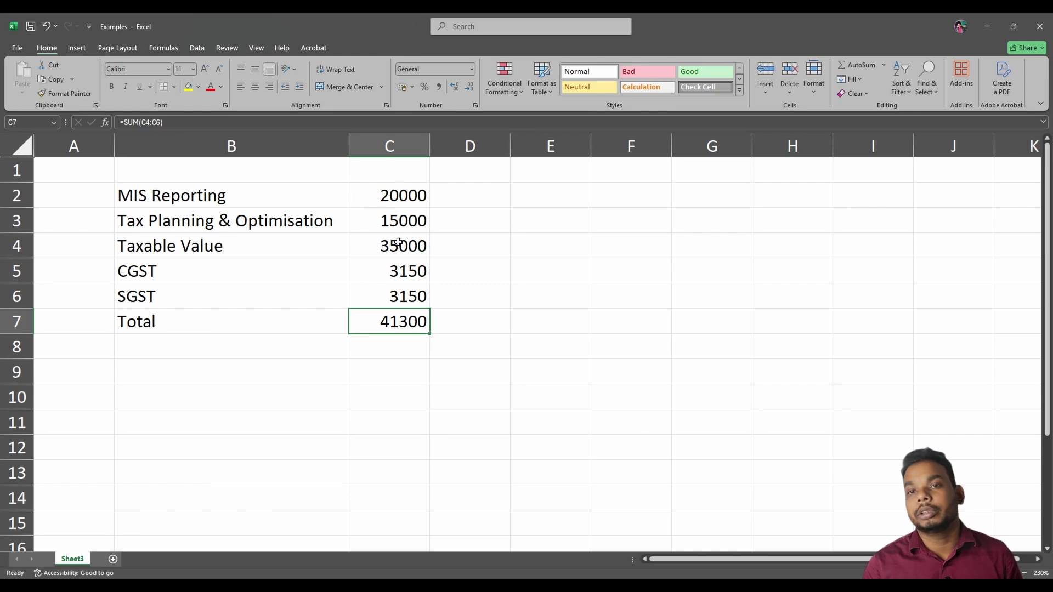
Enter TDS deduction in B9 and calculate it in C9 as =C4*10%
key(Down)
key(Down)
key(Left)
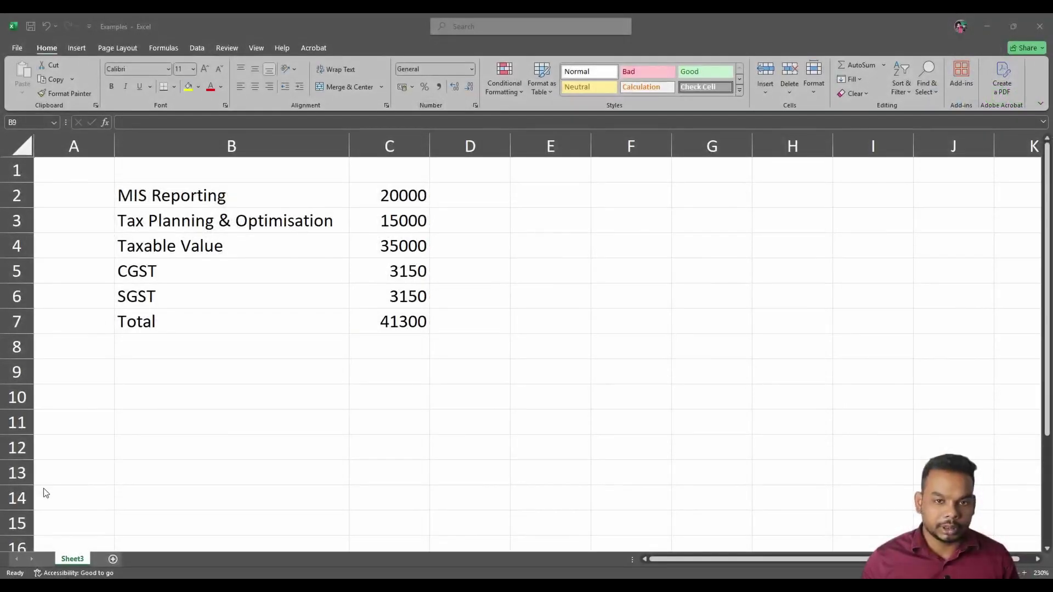
click(291, 376)
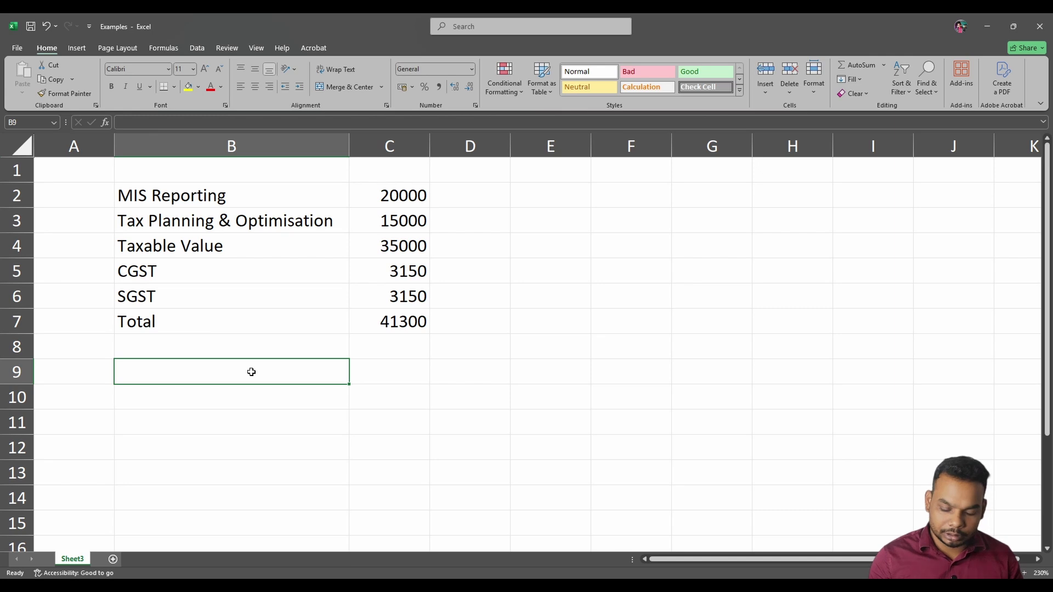
text(TDS de)
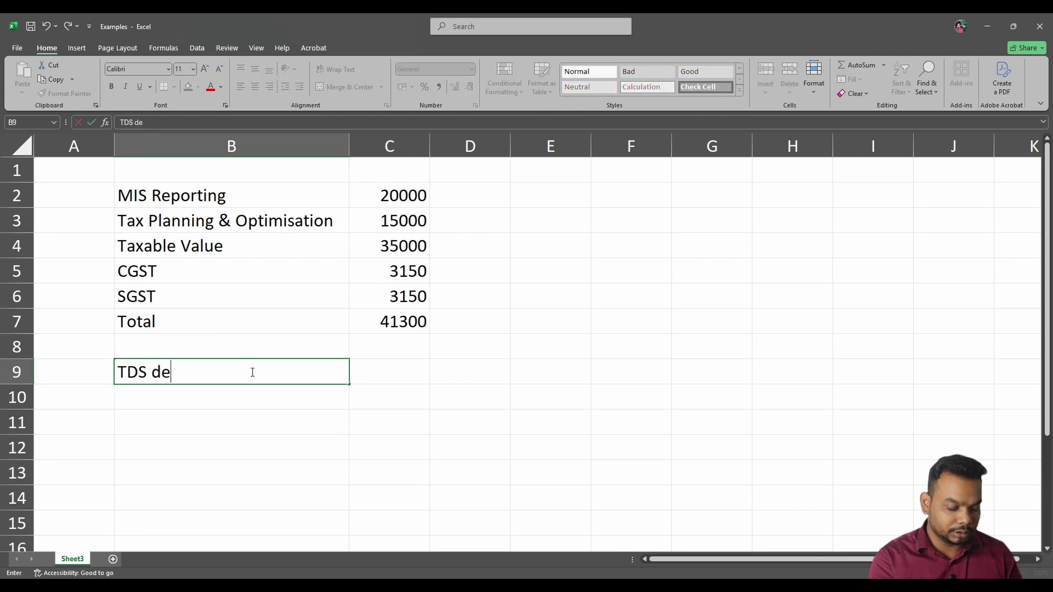
text(duction)
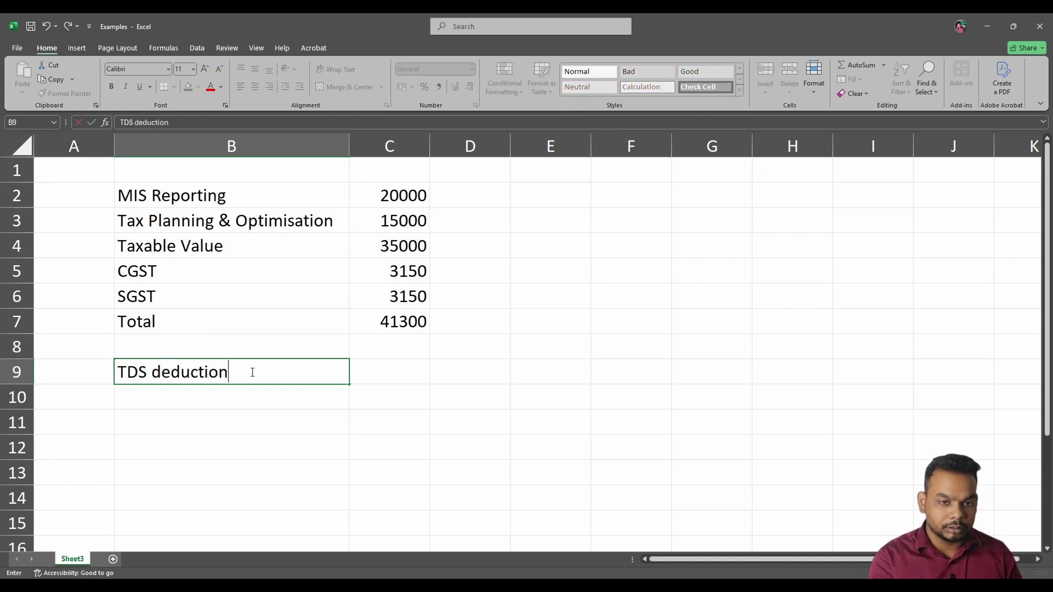
key(Tab)
text(=)
key(Up)
key(Up)
key(Up)
key(Up)
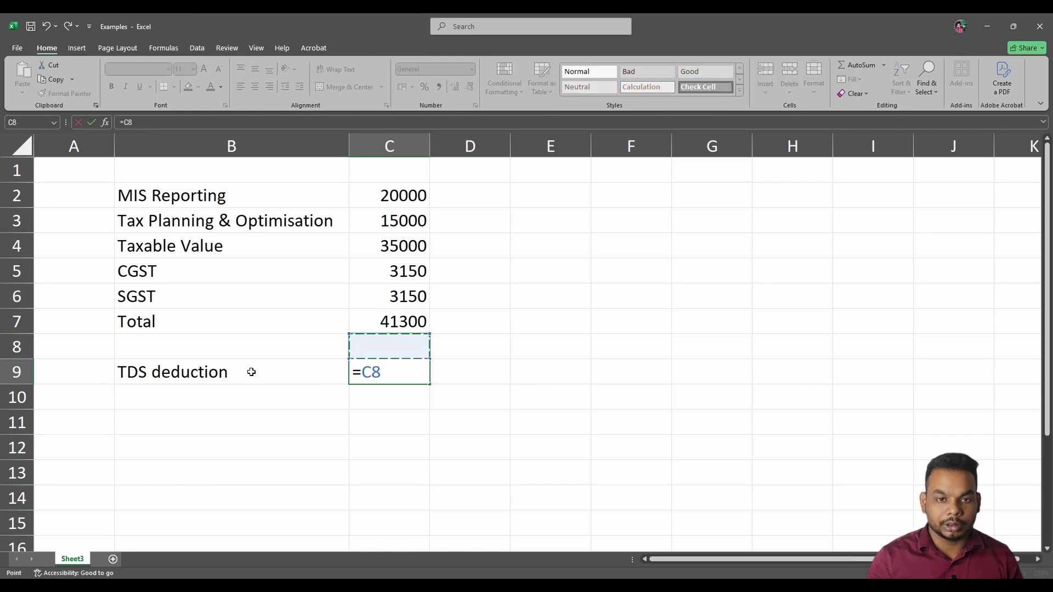
key(Up)
text(*10%)
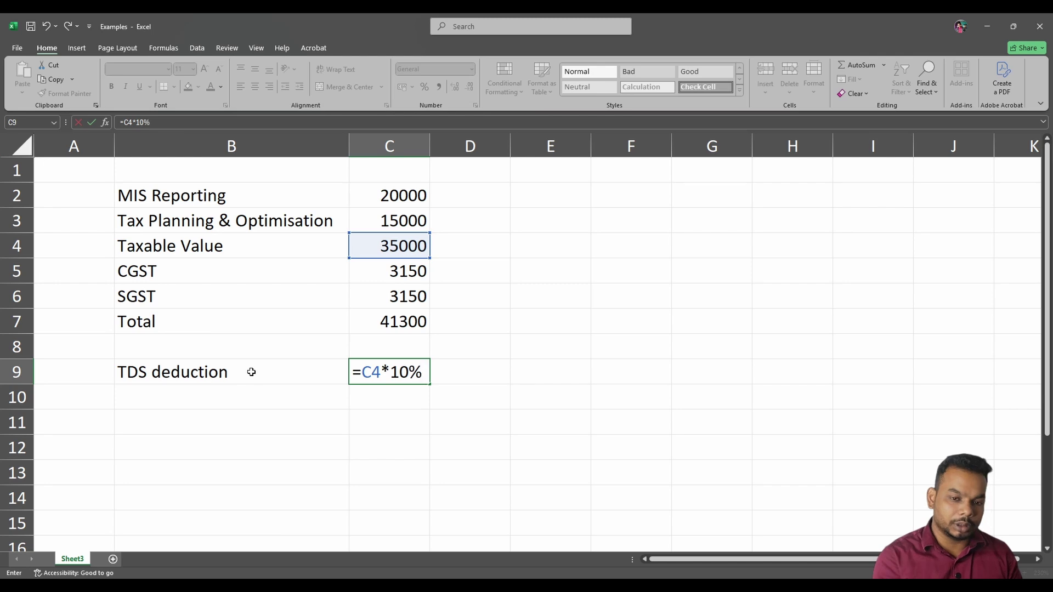
key(Return)
Enter Receivable in B10 and calculate it in C10 as the Total in C7 minus the TDS deduction in C9
key(Left)
text(Revei)
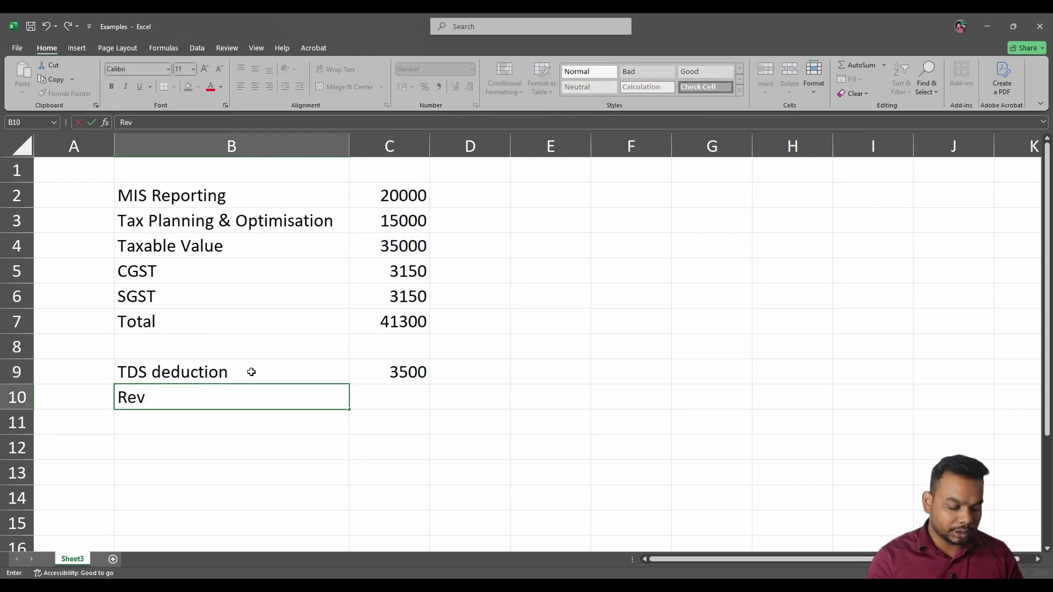
key(BackSpace)
key(BackSpace)
key(BackSpace)
text(ceivable)
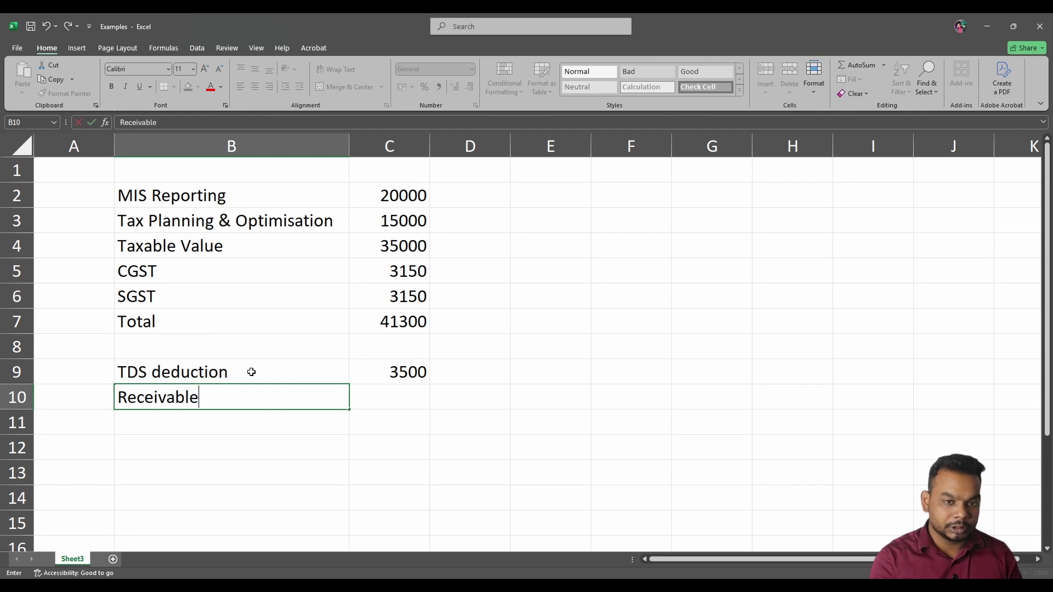
key(Tab)
text(=)
key(Up)
key(Up)
key(Up)
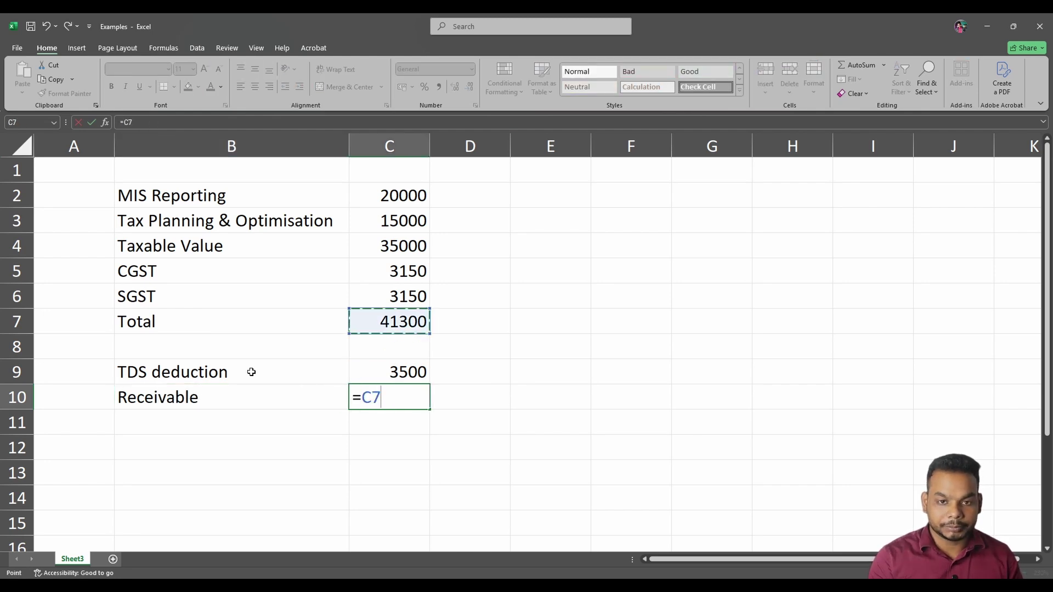
text(-)
key(Up)
key(Return)
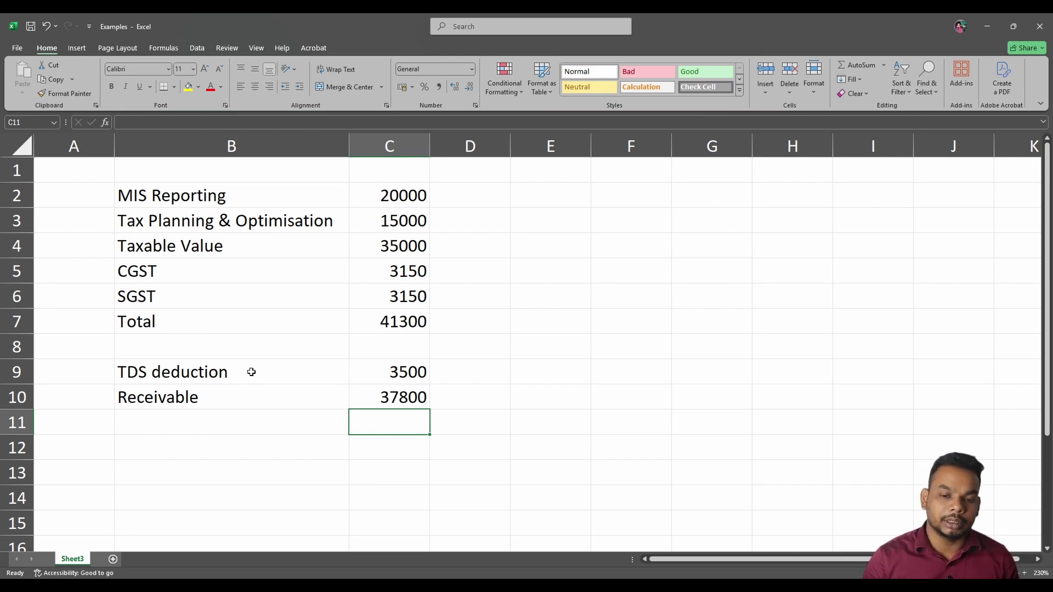
Select the TDS deduction and Receivable rows, and the whole calculation from row 2 down, to review the example
drag(455, 402, 191, 378)
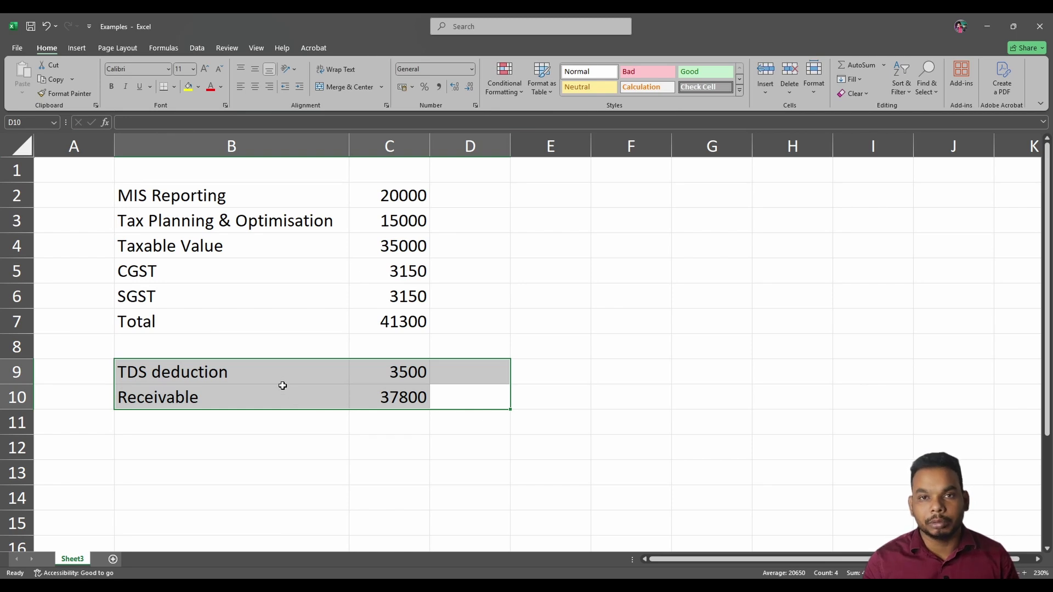
drag(110, 192, 412, 424)
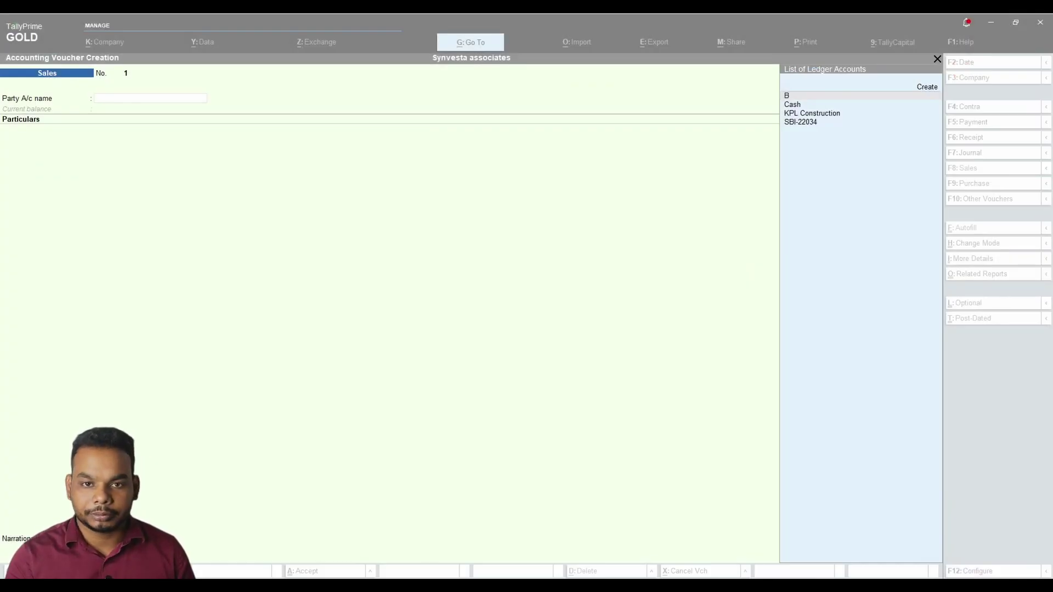
key(ctrl)
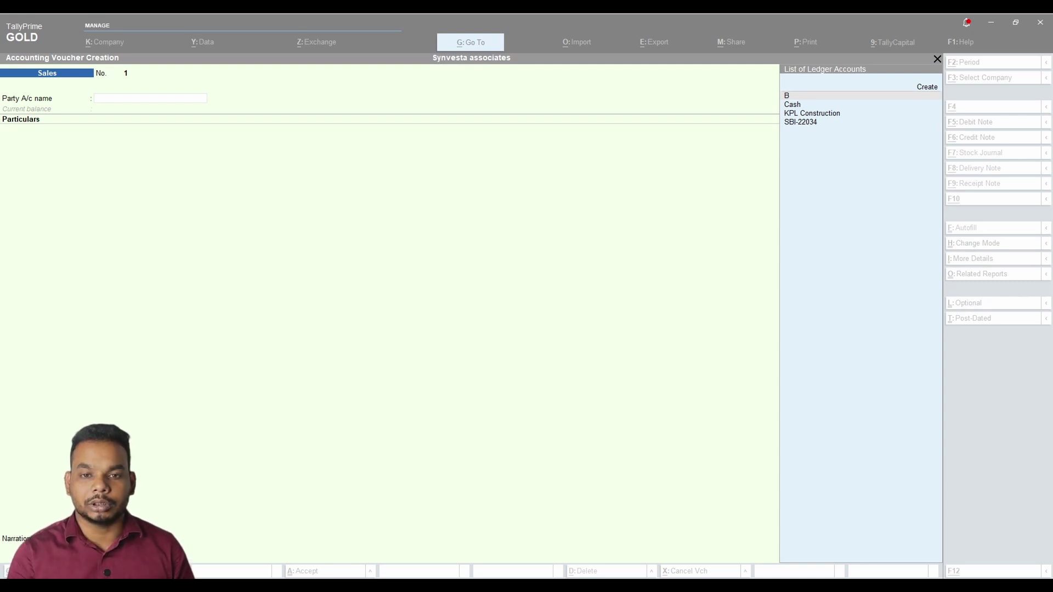
Choose KPL Construction as the sales voucher's party account and leave the dispatch details blank
click(442, 229)
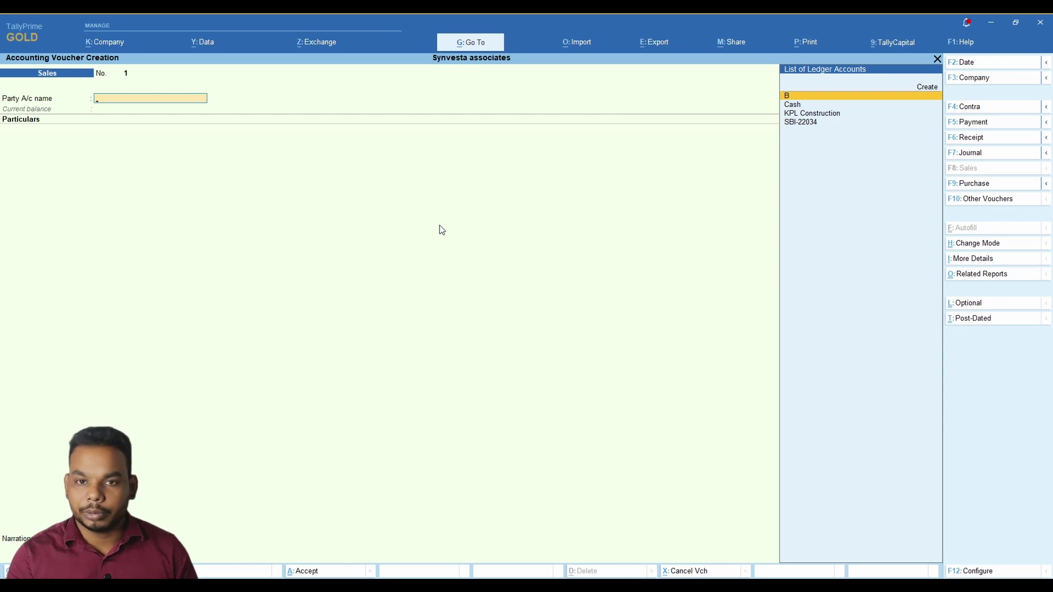
key(Down)
key(Down)
key(Return)
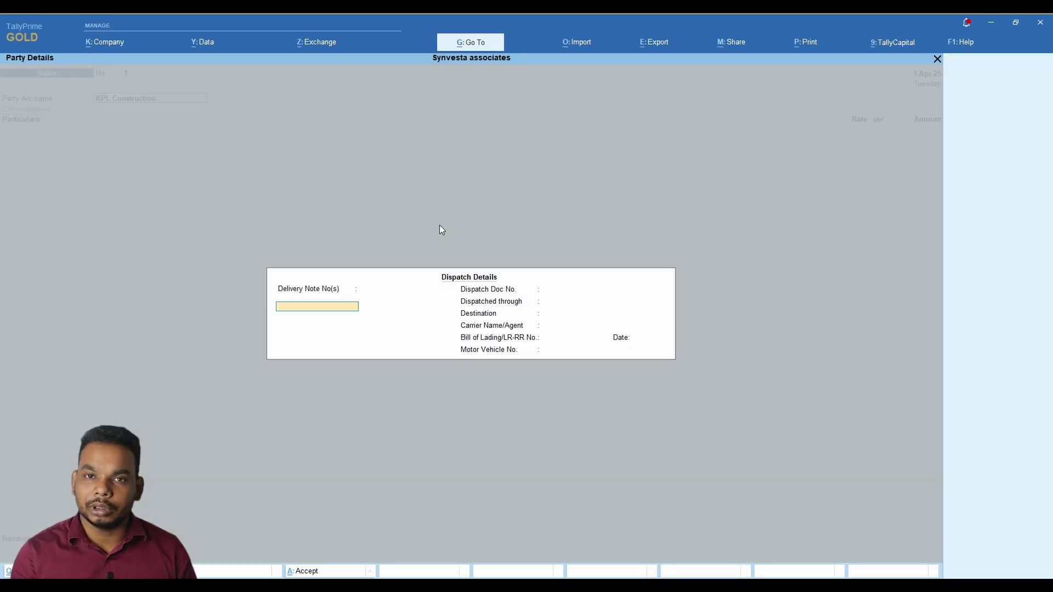
key(Return)
key(Return)
key(Return)
key(Return)
key(Return)
key(Return)
key(Return)
key(Return)
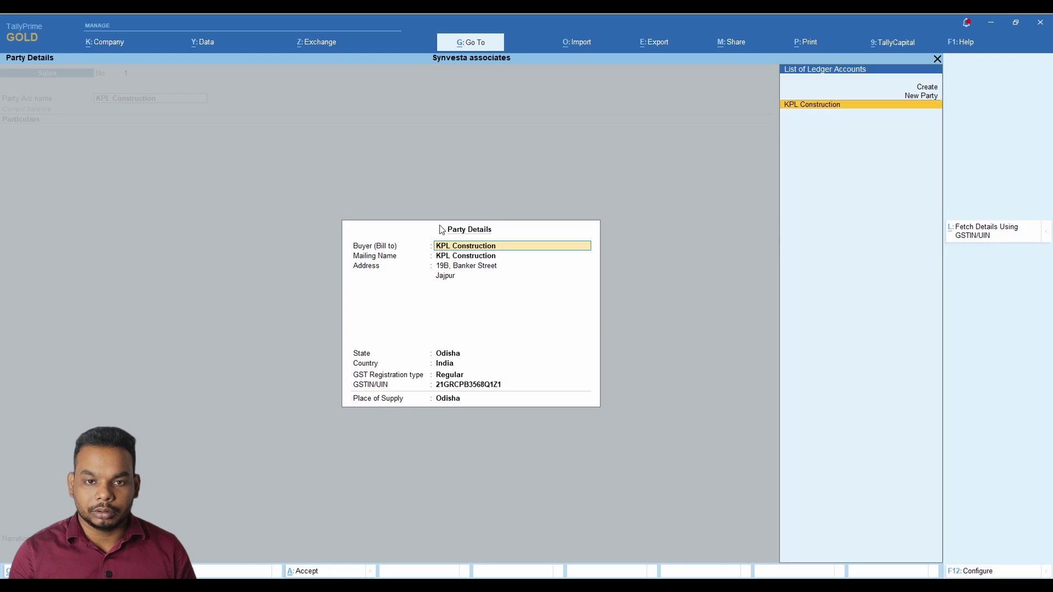
Accept the prefilled buyer details for KPL Construction
key(Return)
key(Return)
key(Return)
key(Return)
key(Return)
key(Return)
key(Return)
key(Return)
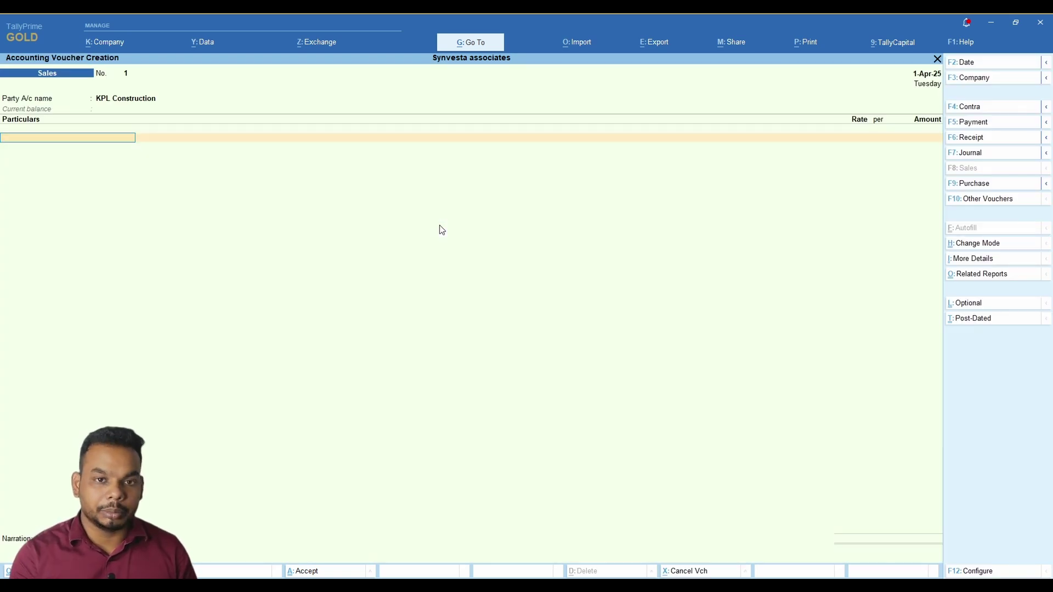
Examine the KPL Construction ledger's mailing and tax registration details from the party account, then close it without changes
key(BackSpace)
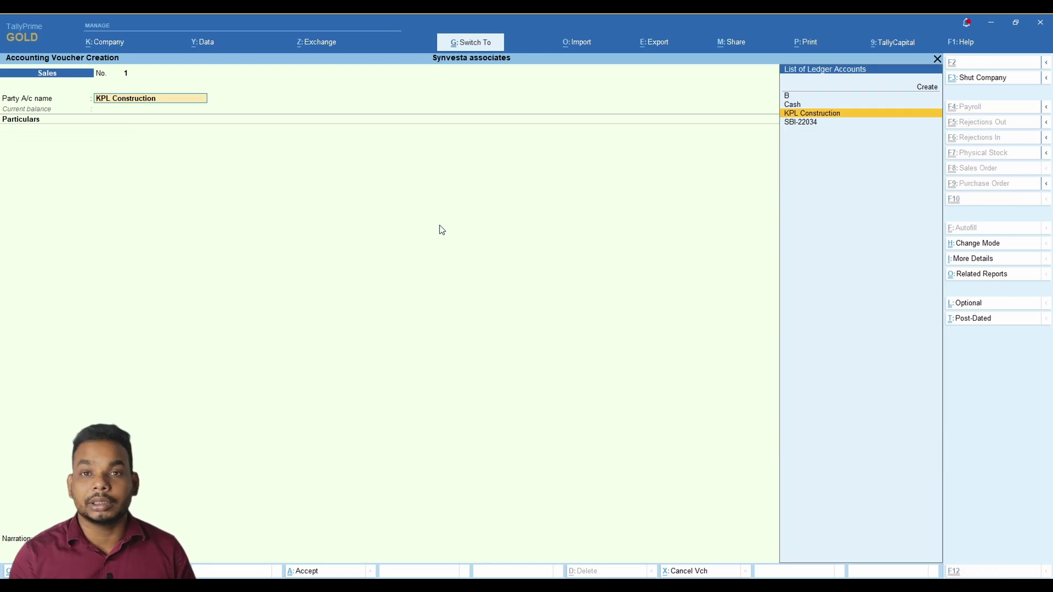
key(ctrl+Return)
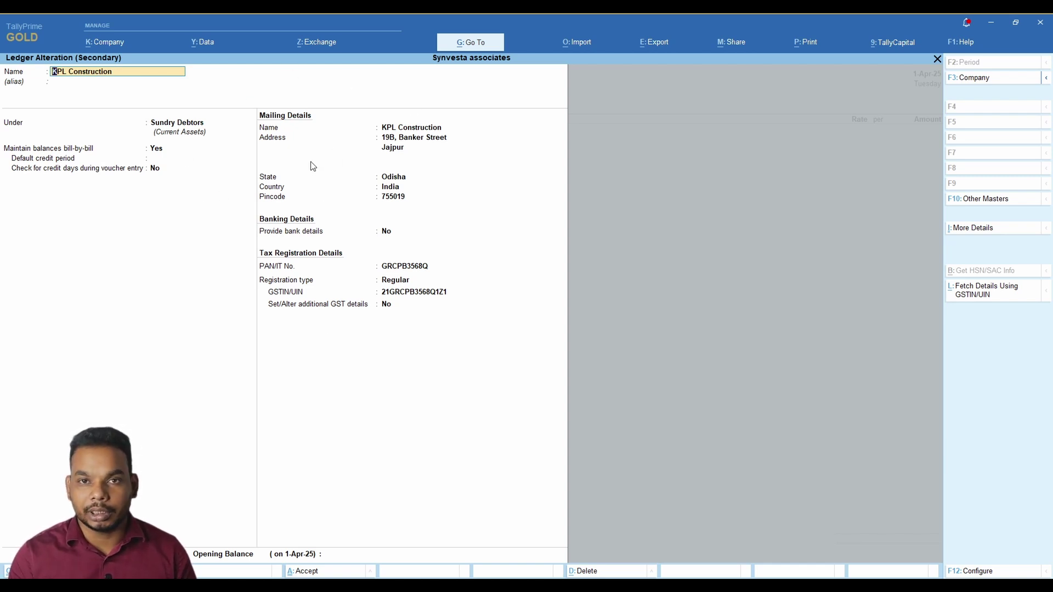
key(Escape)
Keep KPL Construction as the party account and pass through the dispatch details without entries
key(Return)
key(Return)
key(Return)
key(Return)
key(Return)
key(Return)
key(Return)
key(Return)
key(Return)
key(Return)
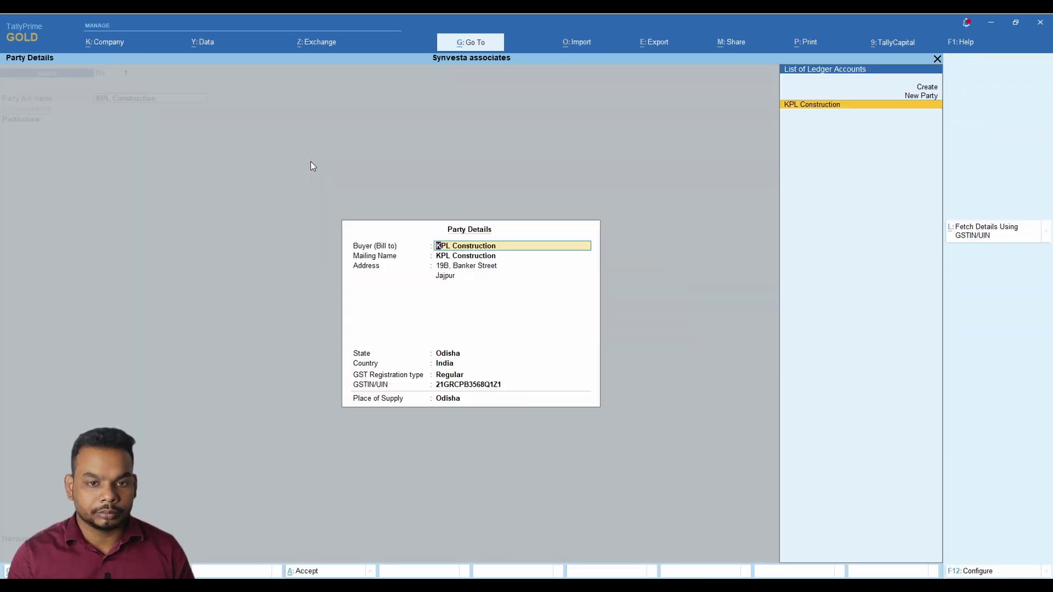
Confirm the KPL Construction party details again and continue to the voucher's particulars
key(Return)
key(Return)
key(Return)
key(Return)
key(Return)
key(Return)
key(Return)
key(Return)
key(Return)
key(Return)
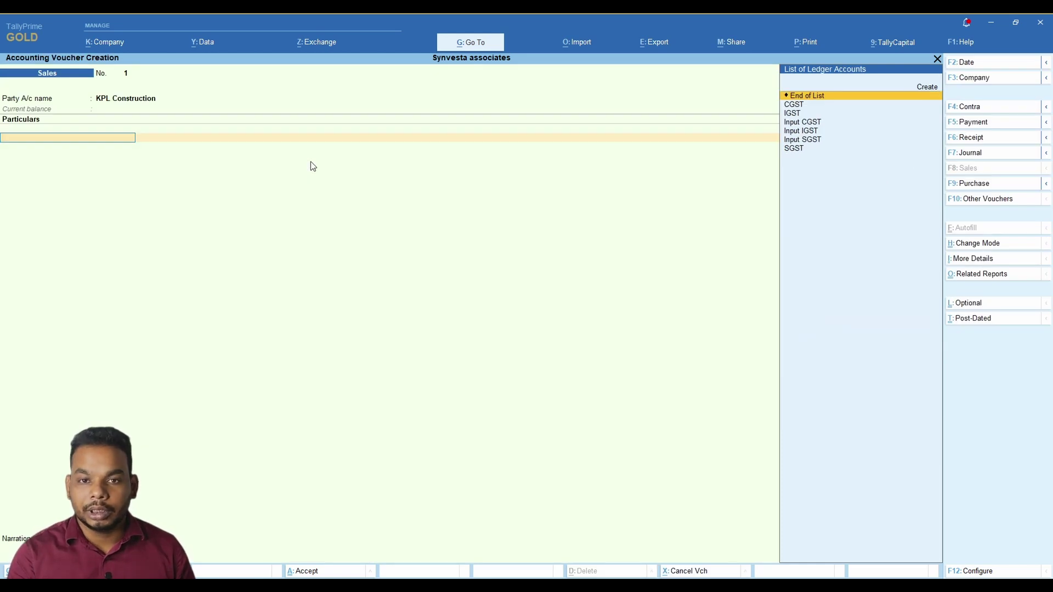
Start a new ledger from the voucher's particulars and name it MIS Report
key(ctrl)
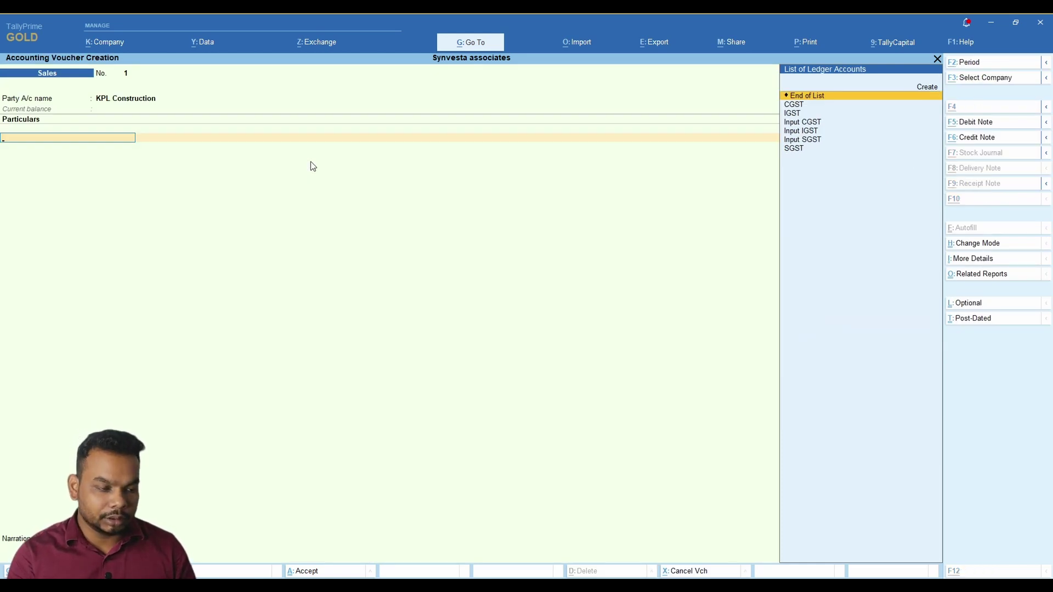
key(alt+c)
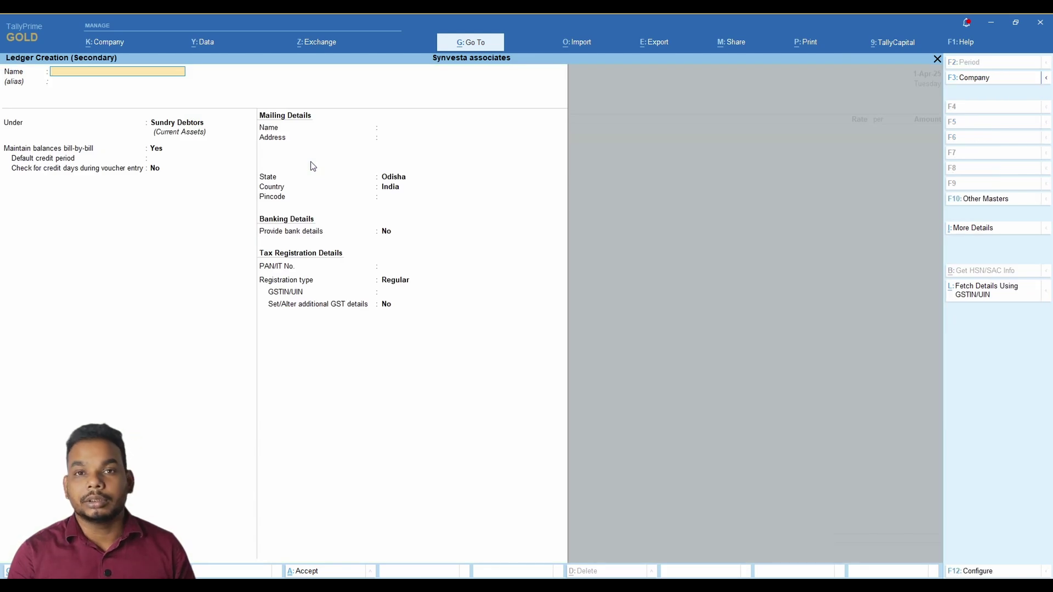
key(alt+Tab)
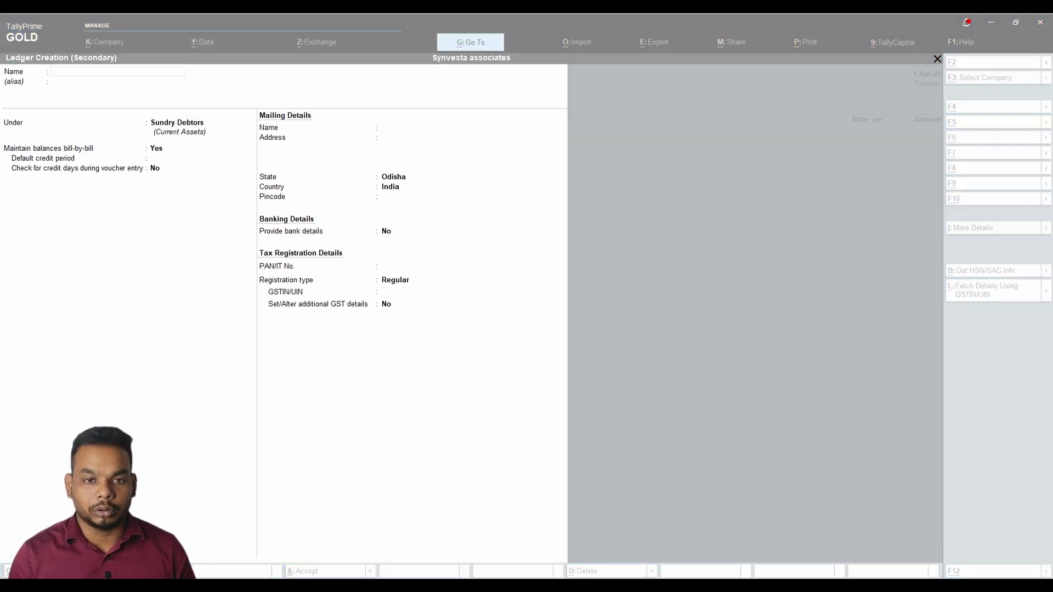
click(313, 166)
text(MIS Report)
key(Return)
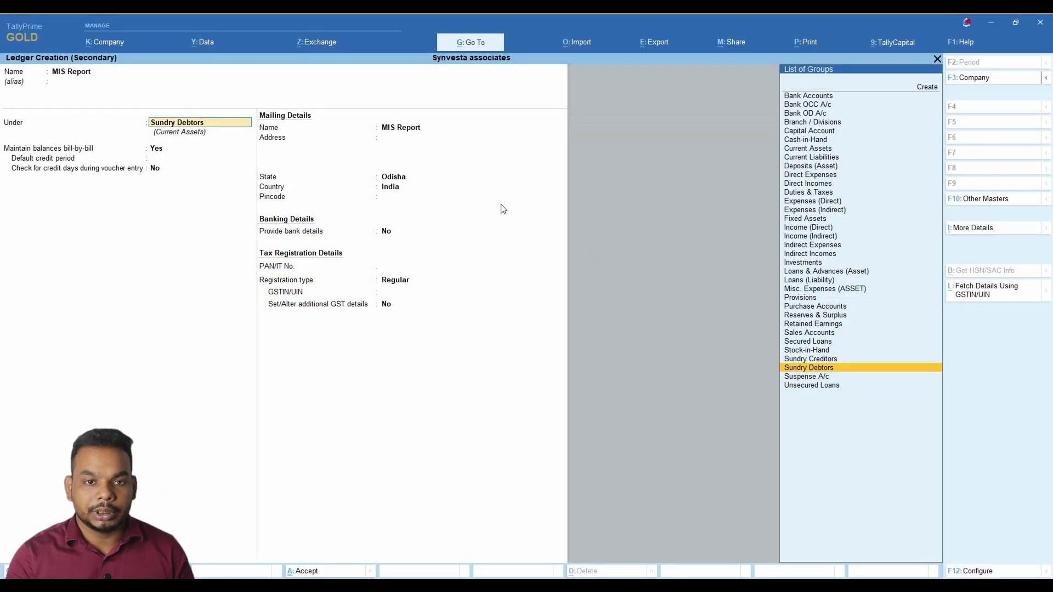
Start a new group for the MIS Report ledger, named Accounting Services and placed under Sales Accounts
key(alt+c)
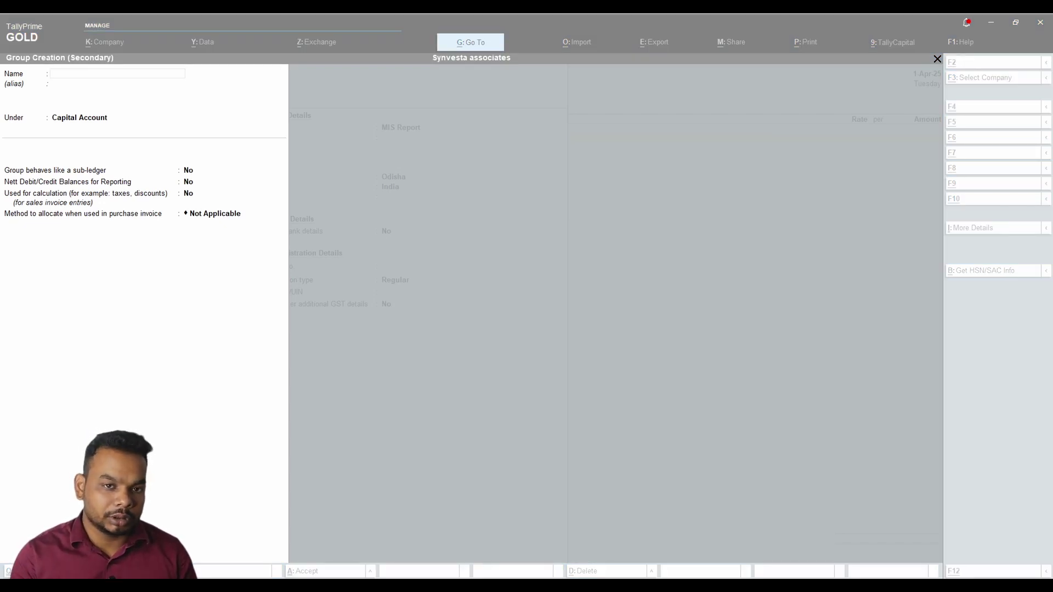
click(501, 204)
text(Ac)
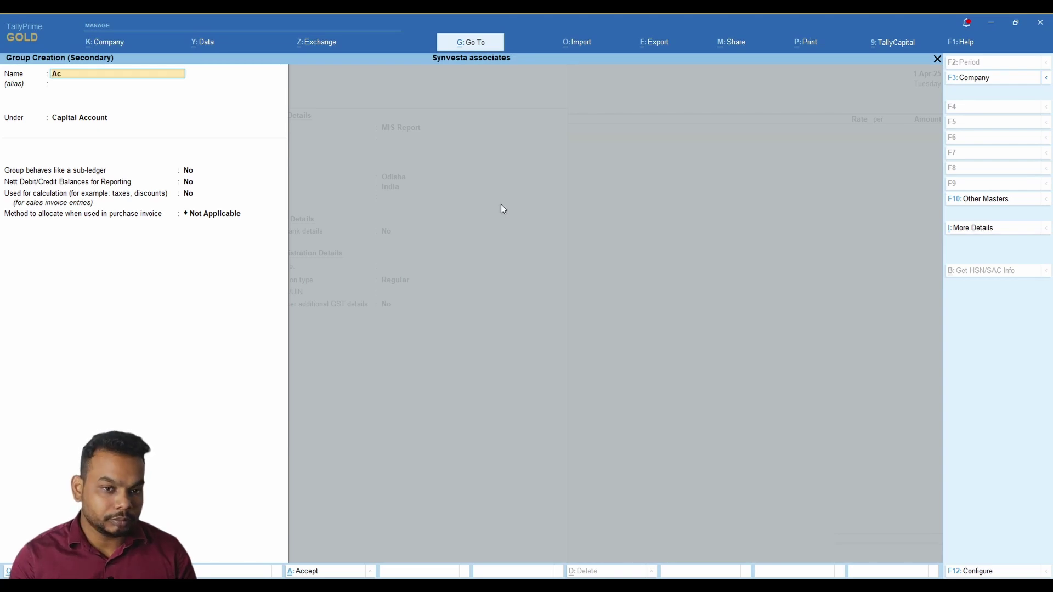
text(counting)
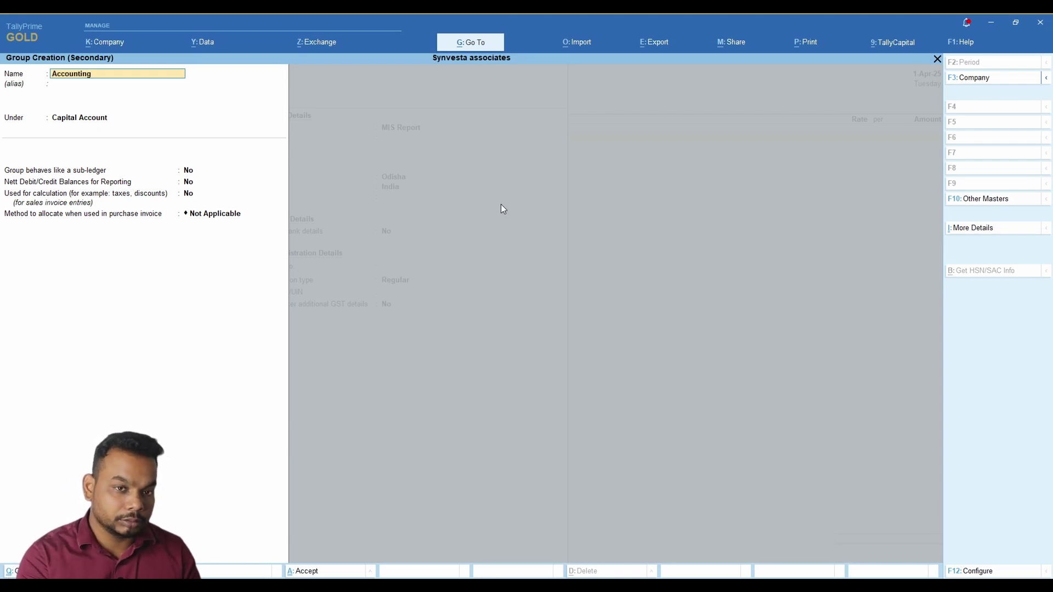
text( Services)
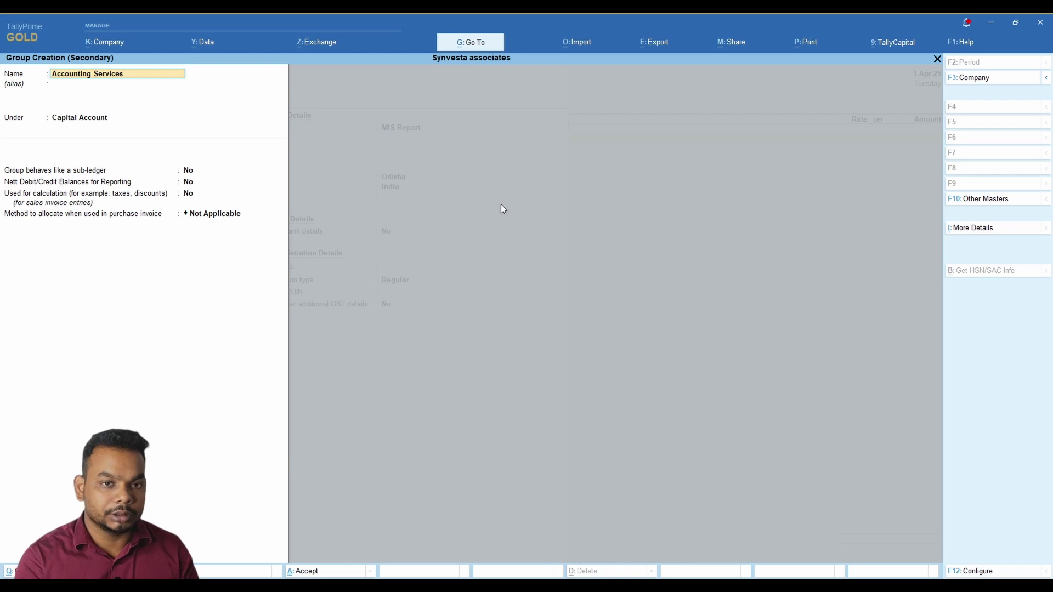
key(Return)
text(sales)
key(Return)
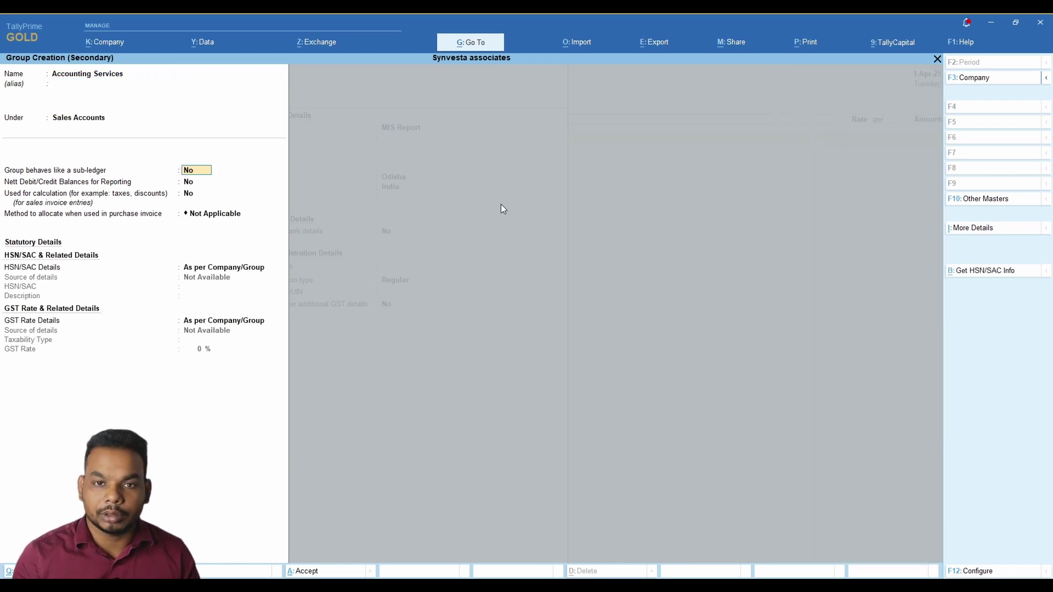
Keep the remaining default settings of the Accounting Services group and save it
key(Return)
key(Return)
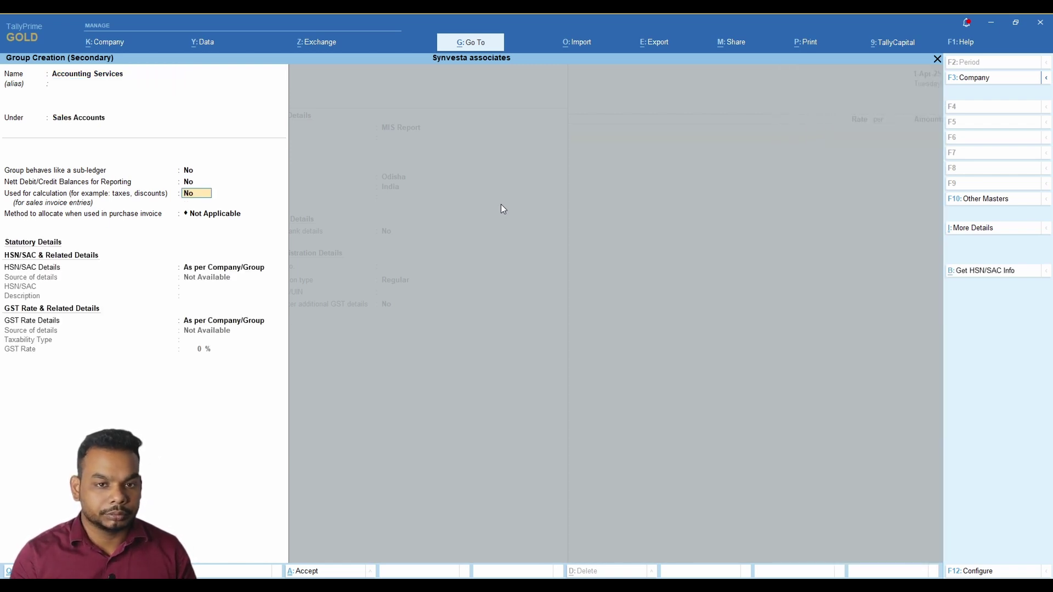
key(Return)
key(Return)
key(Return)
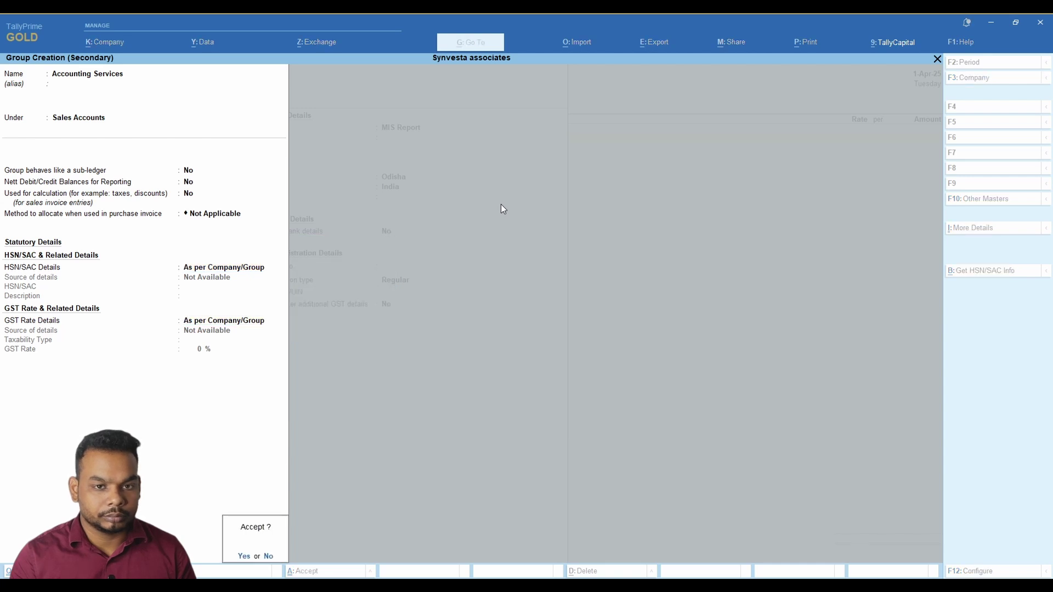
key(Return)
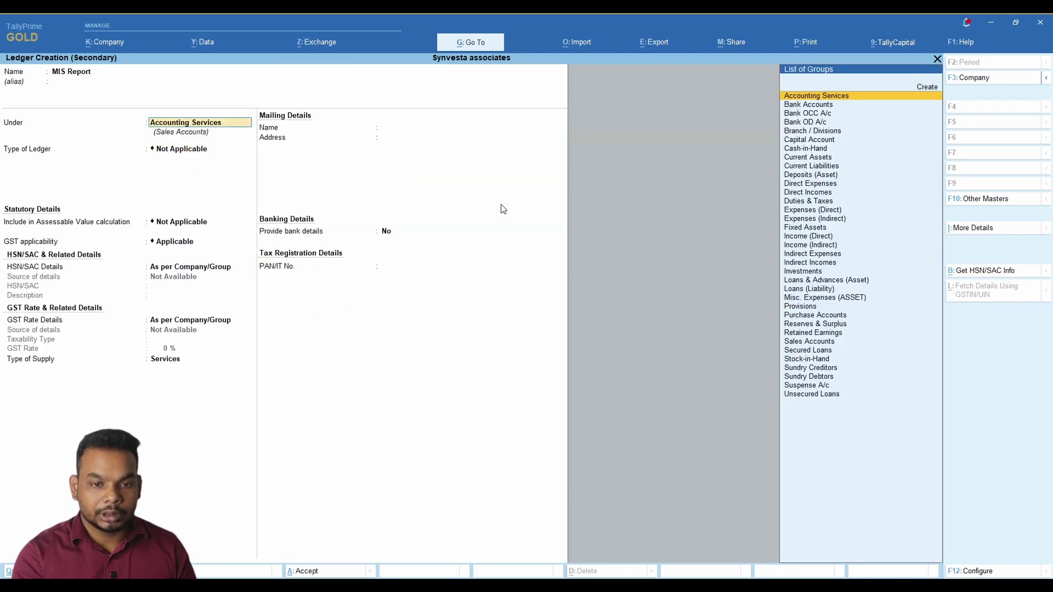
Examine the Accounting Services group's HSN/SAC and GST rate settings, then close it without changes
key(ctrl+Return)
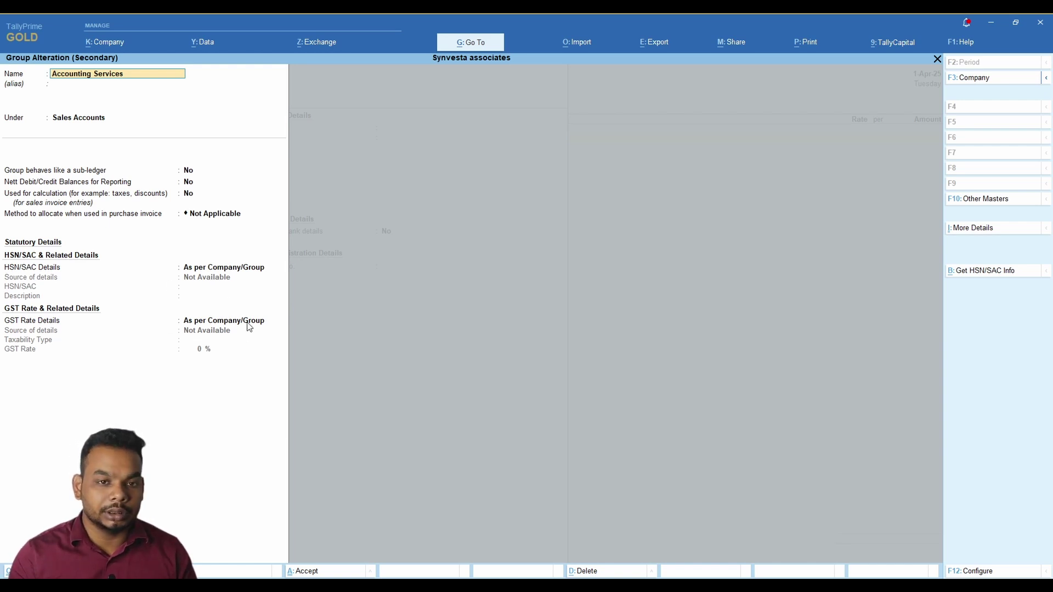
key(Escape)
key(y)
Keep the MIS Report ledger under Accounting Services with GST applicability set to Applicable
key(Return)
key(Return)
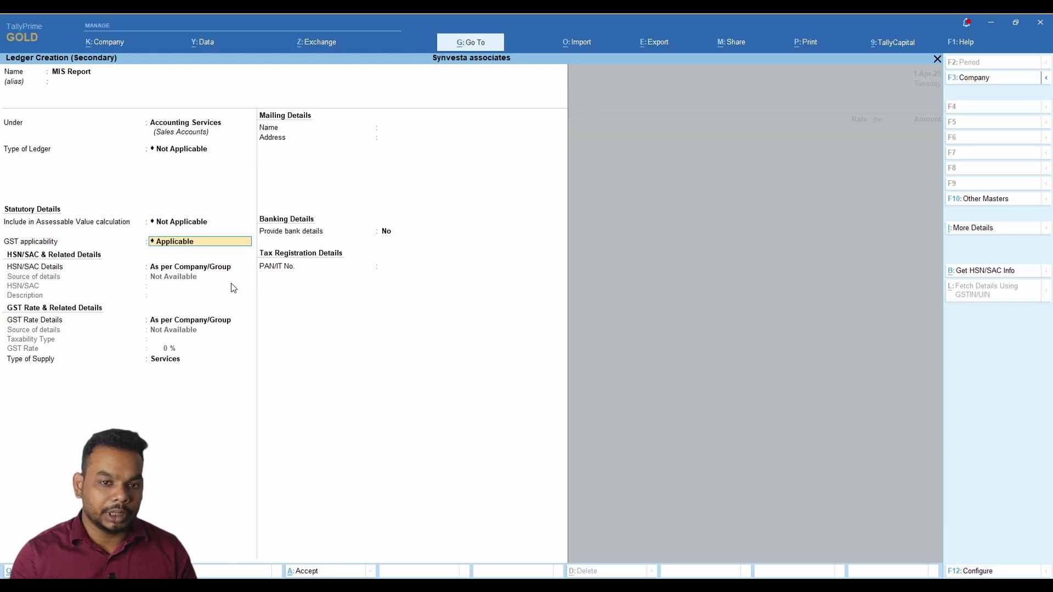
key(Return)
key(Return)
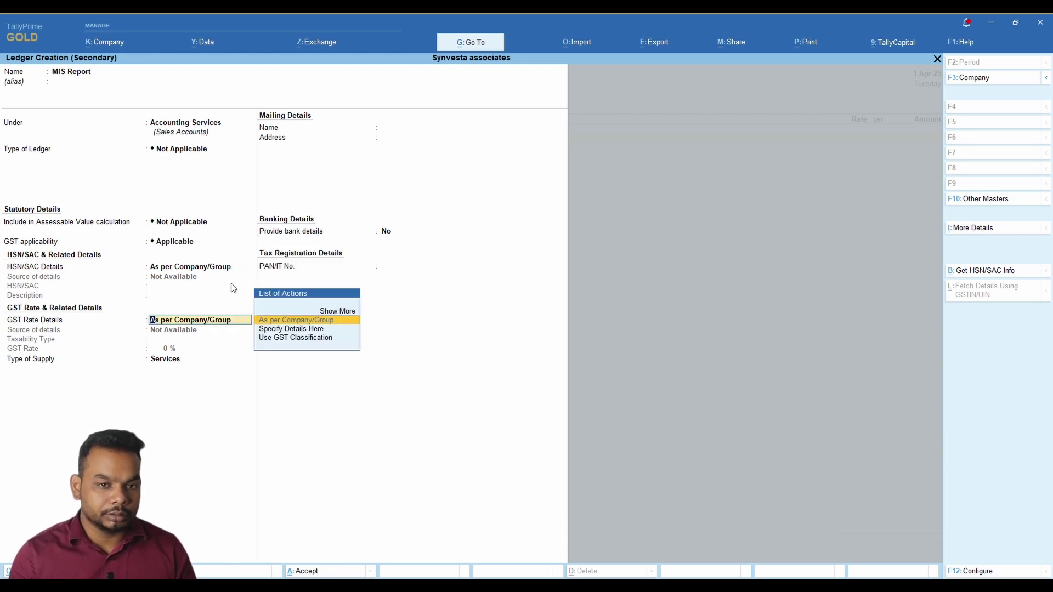
Specify the GST rate details directly in the MIS Report ledger as Taxable at 18%
key(BackSpace)
key(Return)
key(Return)
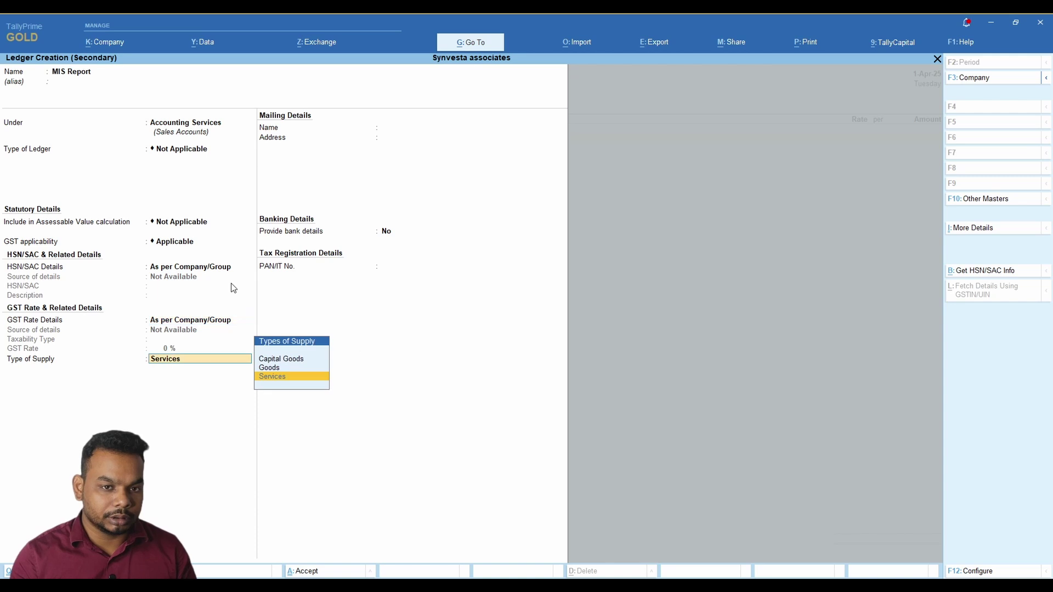
key(BackSpace)
key(Down)
key(Down)
key(Up)
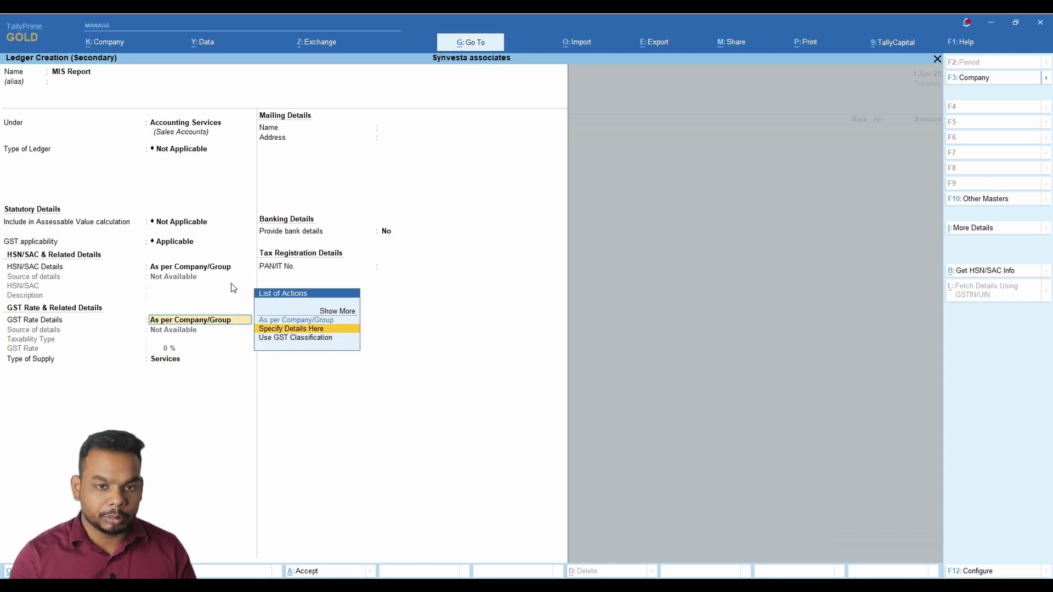
key(Return)
key(Return)
text(18)
key(Return)
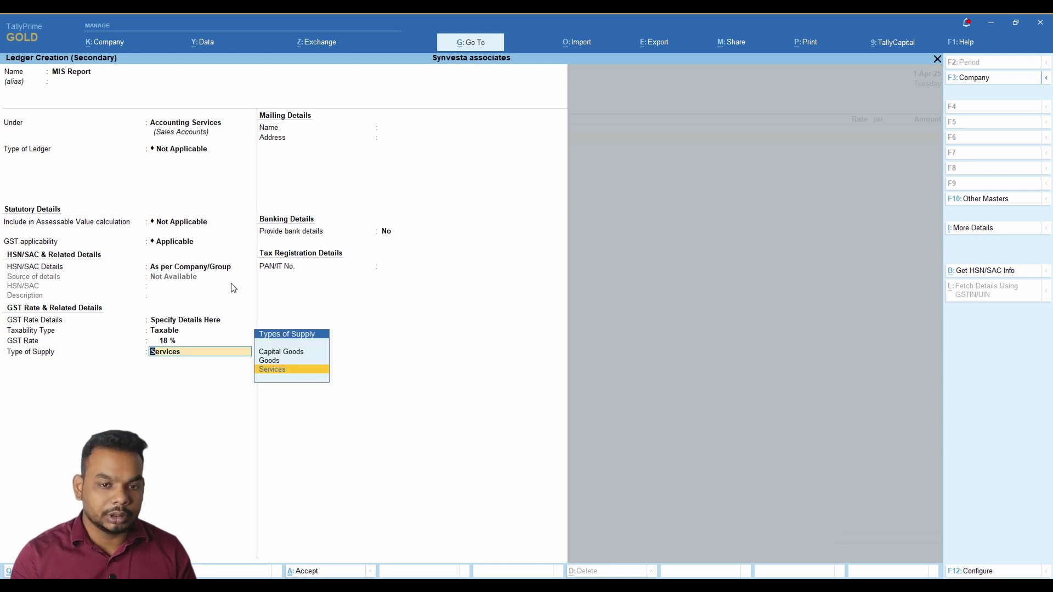
Specify the ledger's HSN/SAC details with code 998222 and the description Accounting Services
key(BackSpace)
key(BackSpace)
key(BackSpace)
key(BackSpace)
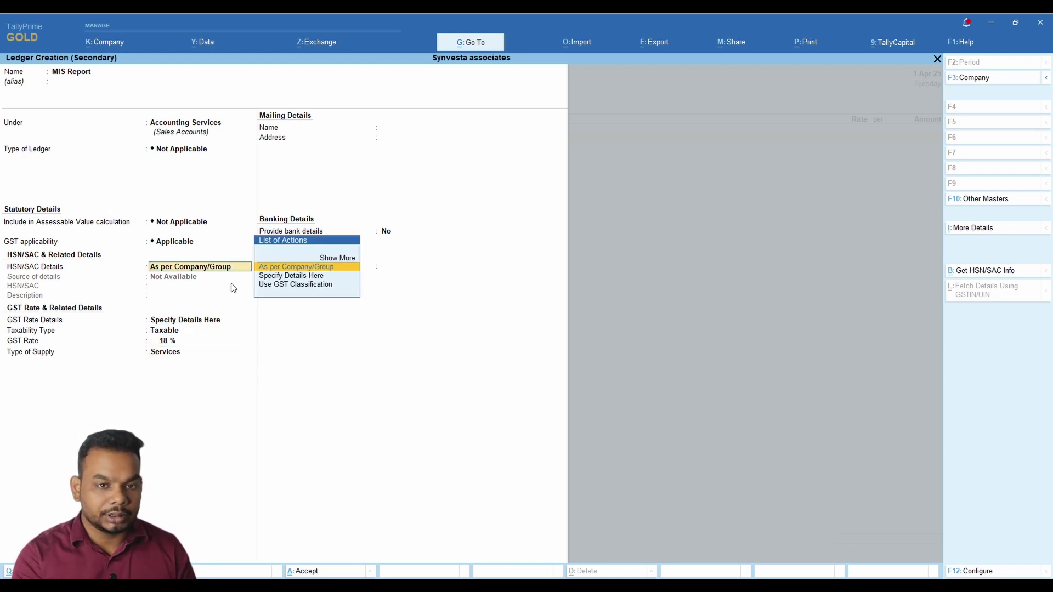
key(Down)
key(Return)
text(998222)
key(Return)
text(Accounting)
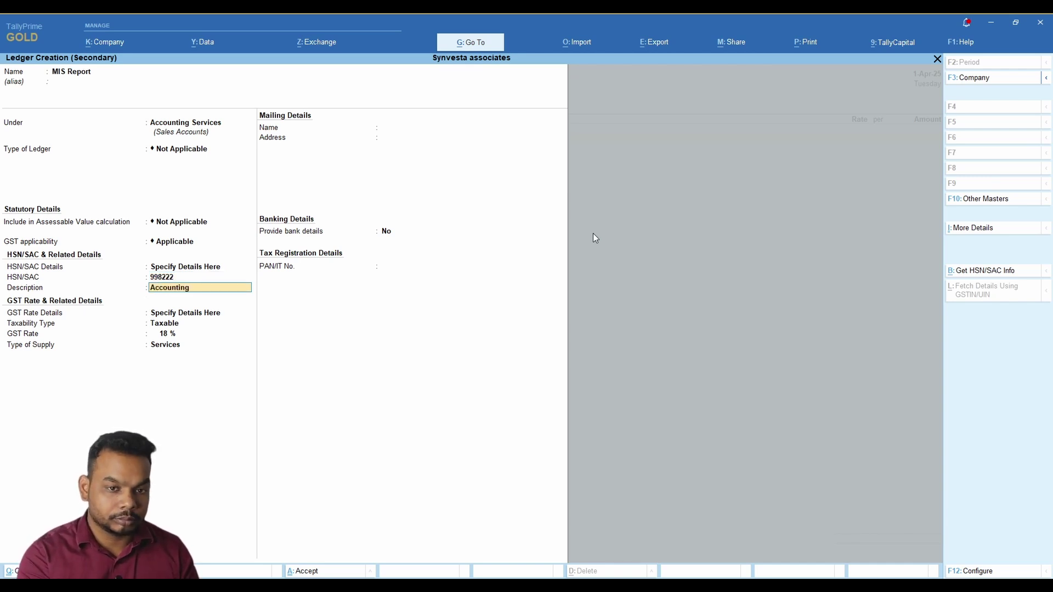
text( Services)
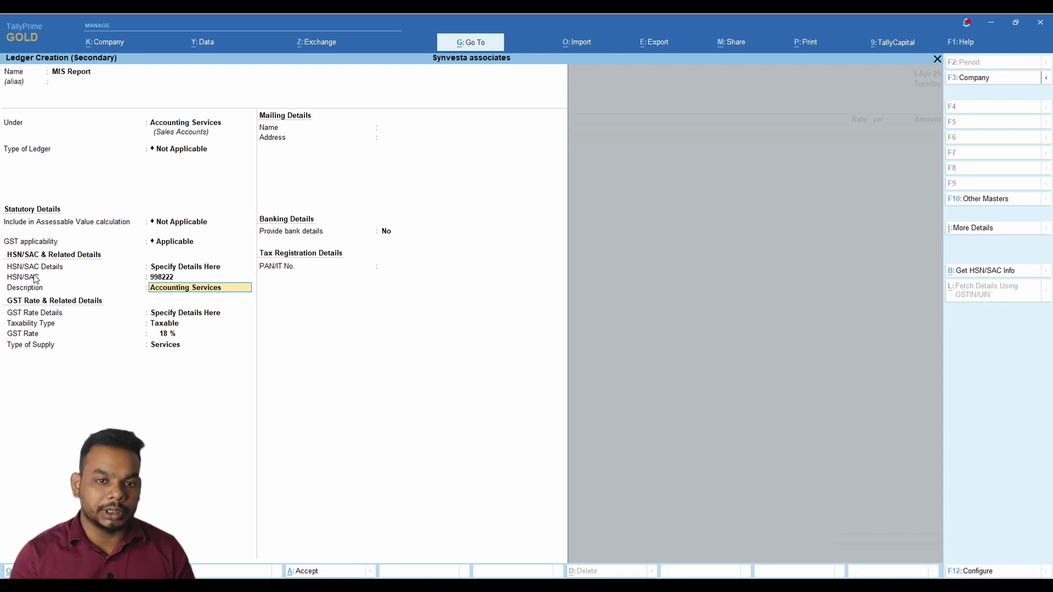
Keep the MIS Report ledger's remaining settings and save it into the sales voucher
key(Return)
key(Return)
key(Return)
key(Return)
key(Return)
key(Return)
key(Return)
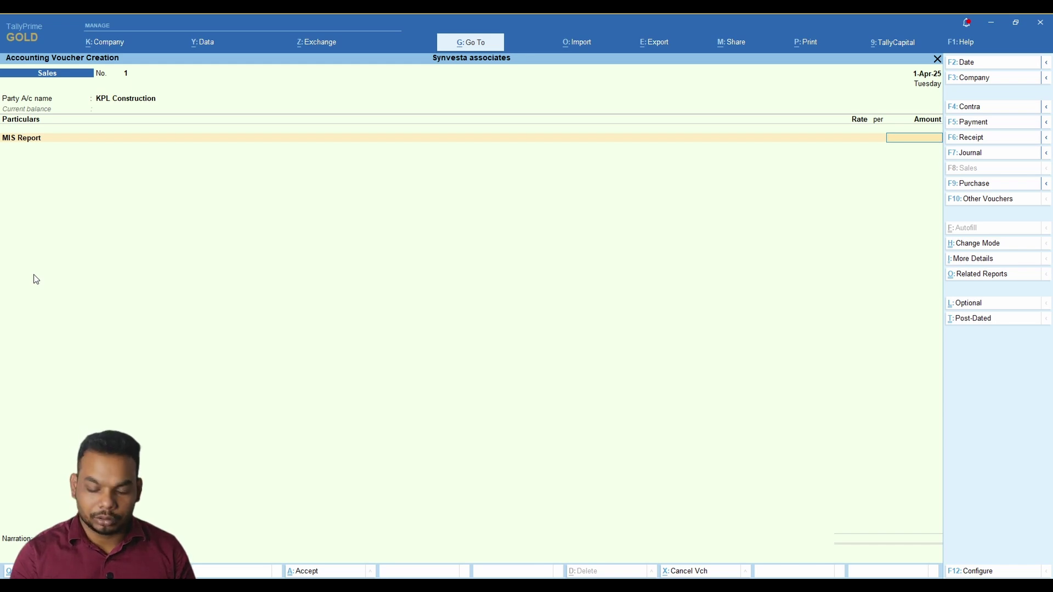
Enter an amount of 20000 for MIS Report in the sales voucher
text(2000)
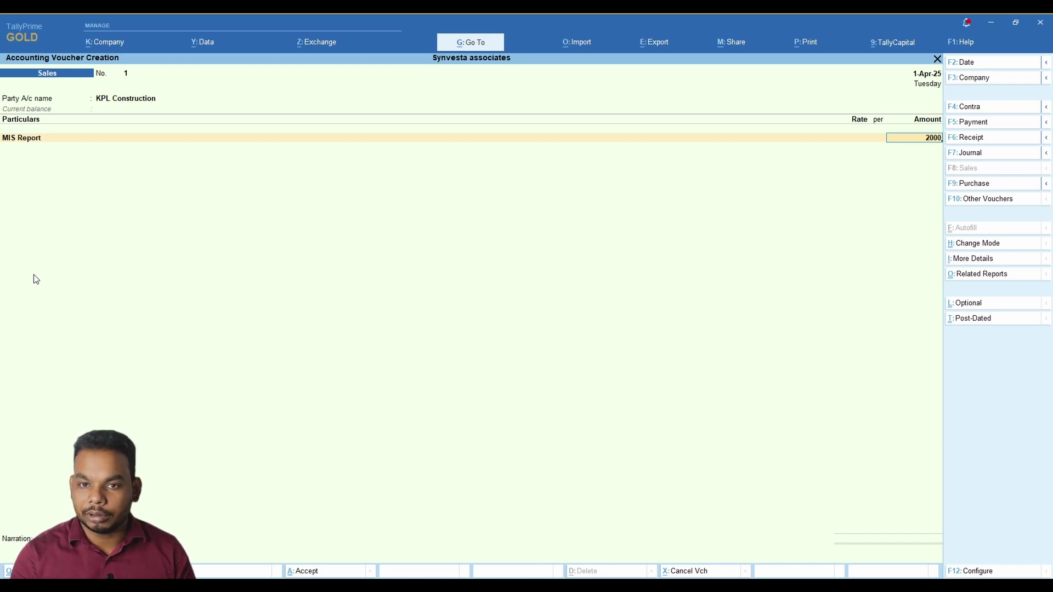
text(0)
key(Return)
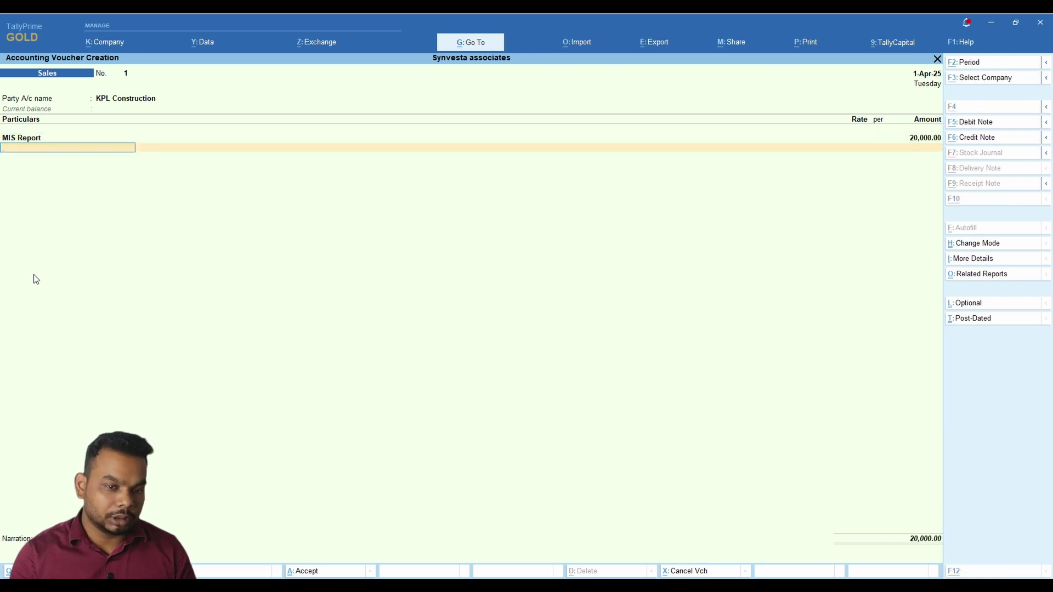
Start creating a new ledger named Tax Planning & Optimisation for the sales voucher's second line
key(alt+c)
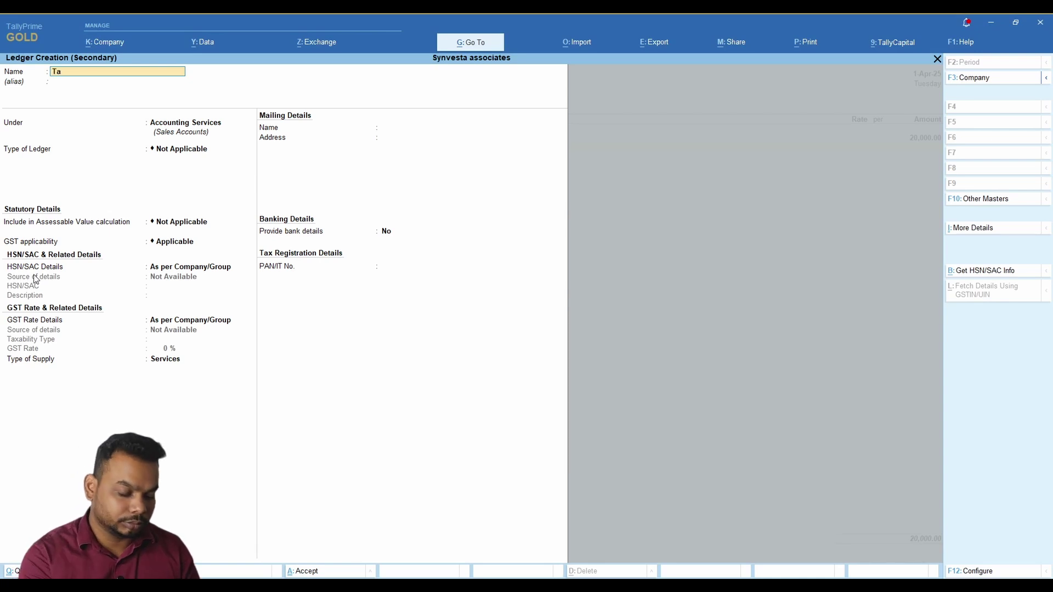
text(Tax Plannin)
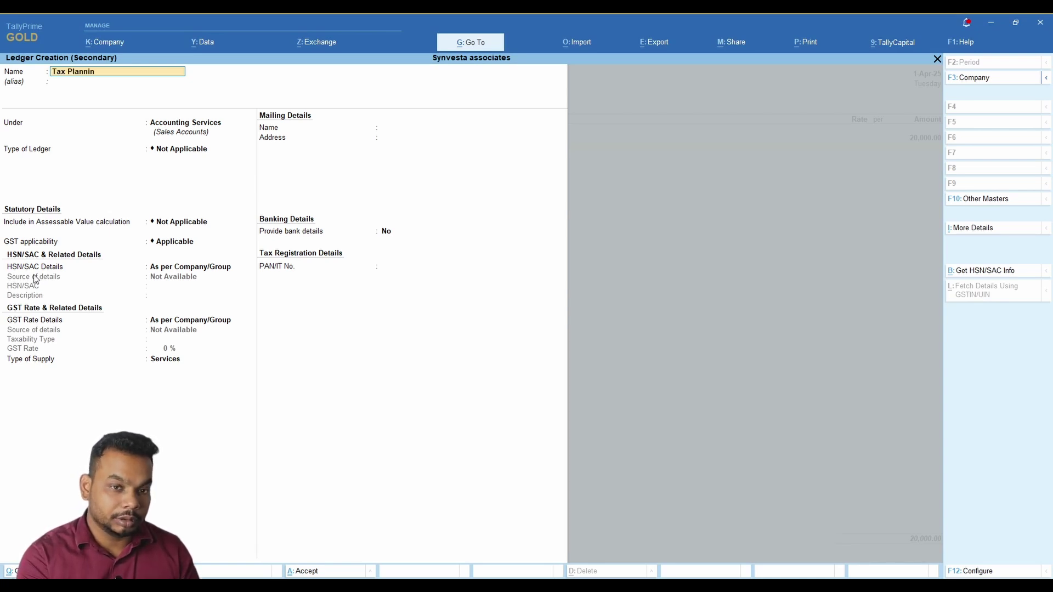
text(gf&)
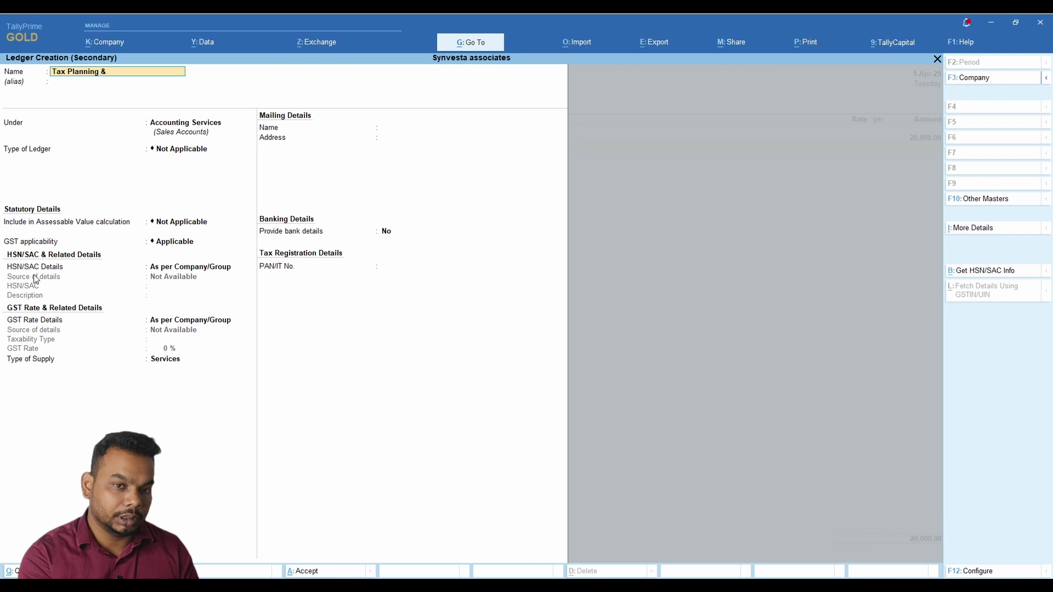
text( Optimisation)
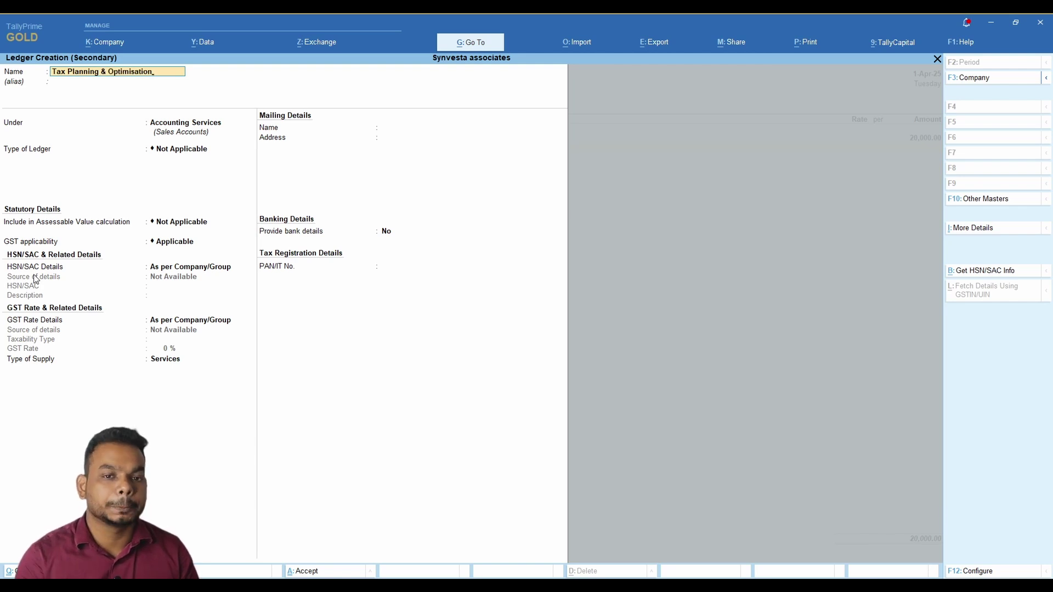
key(Return)
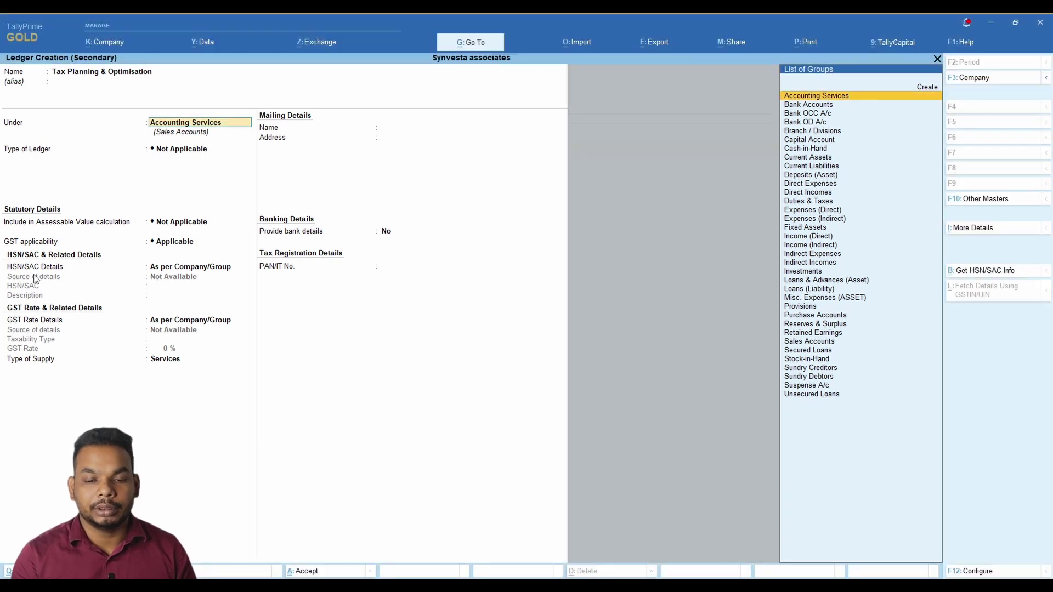
Create a Tax Advisory group under Sales Accounts with its remaining settings unchanged, and place the Tax Planning & Optimisation ledger in it
key(alt+c)
text(Tax Advisory)
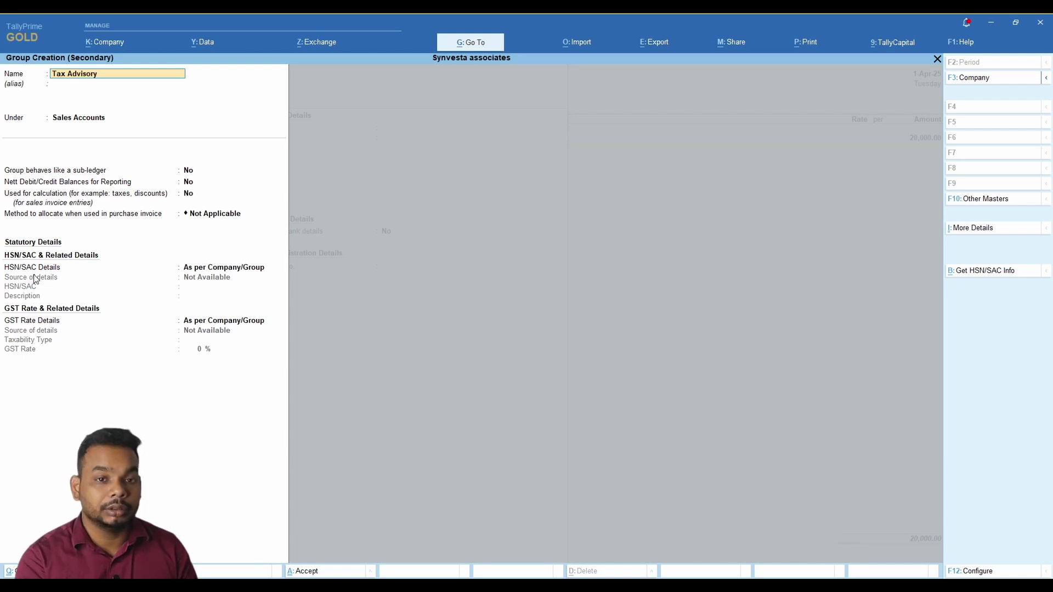
key(Return)
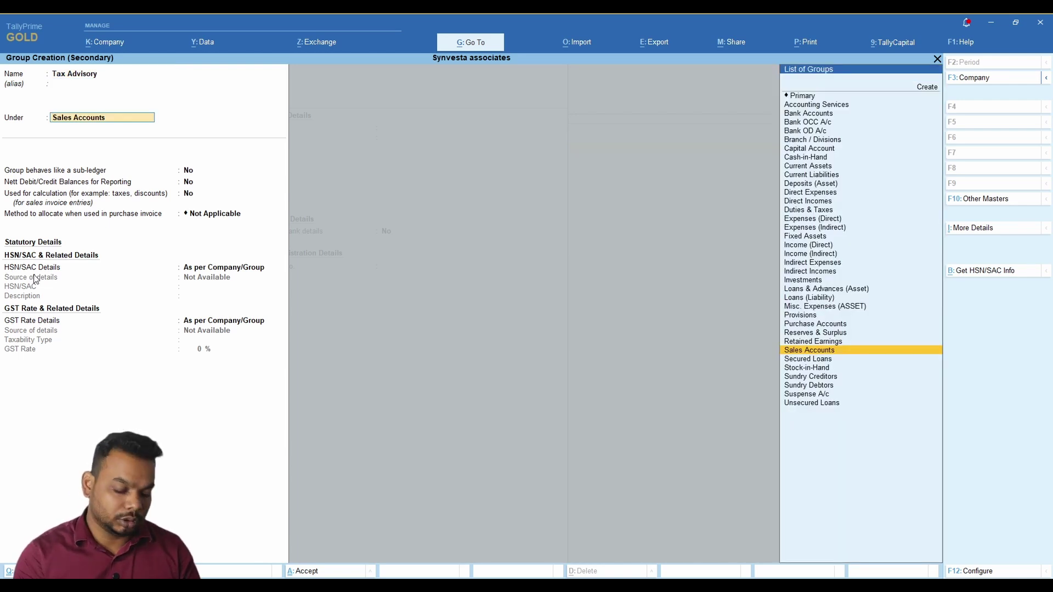
key(Return)
key(Return)
key(Return)
key(Return)
key(Return)
key(Return)
key(Return)
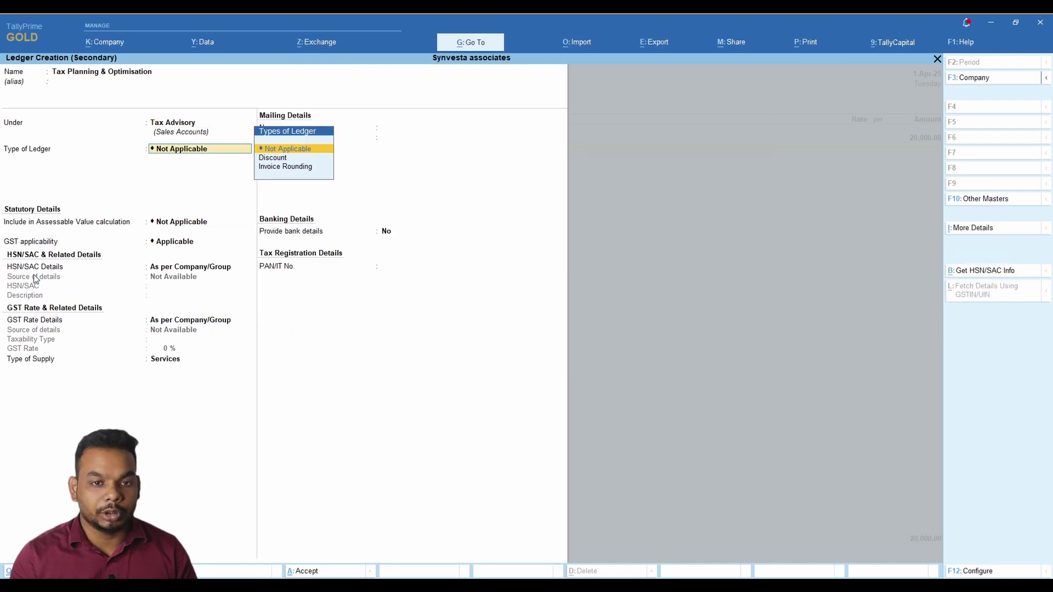
Keep GST applicable for the ledger and specify its HSN/SAC details with code 998222 and the description Accounting Services
key(Return)
key(Return)
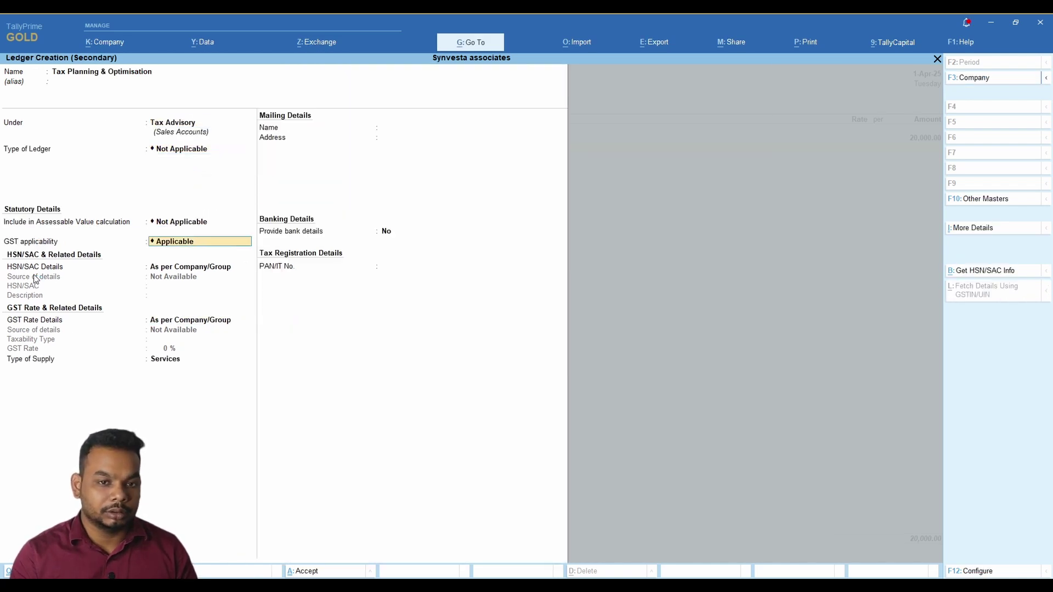
key(Return)
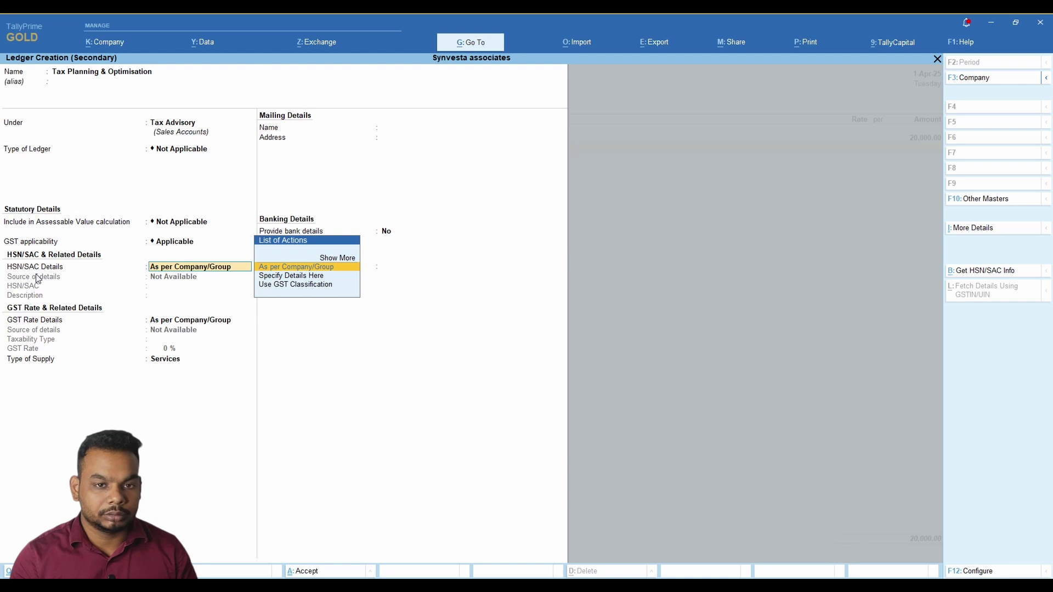
key(Down)
key(Return)
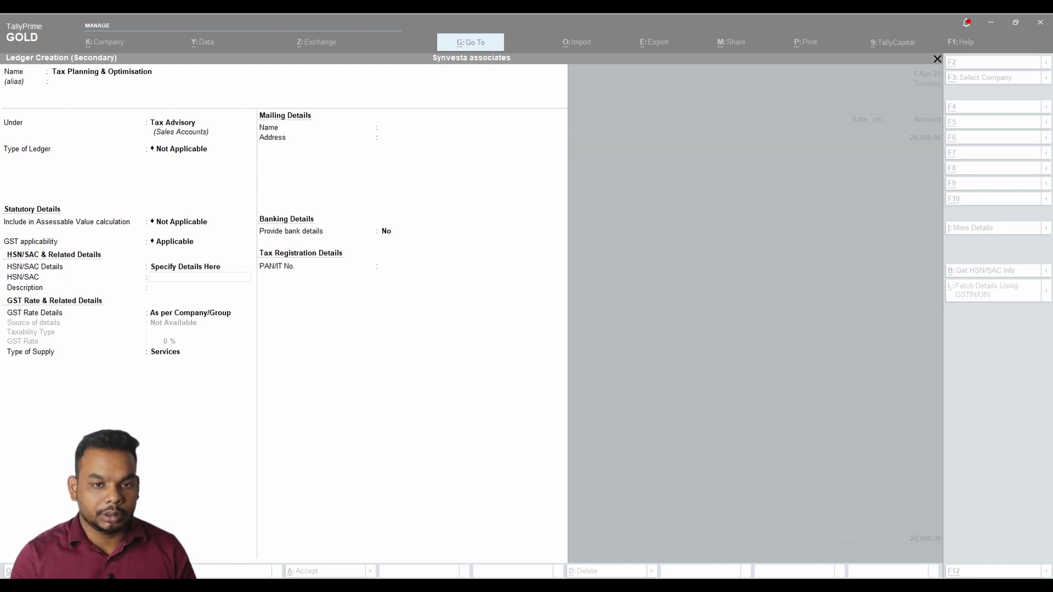
click(38, 279)
text(998)
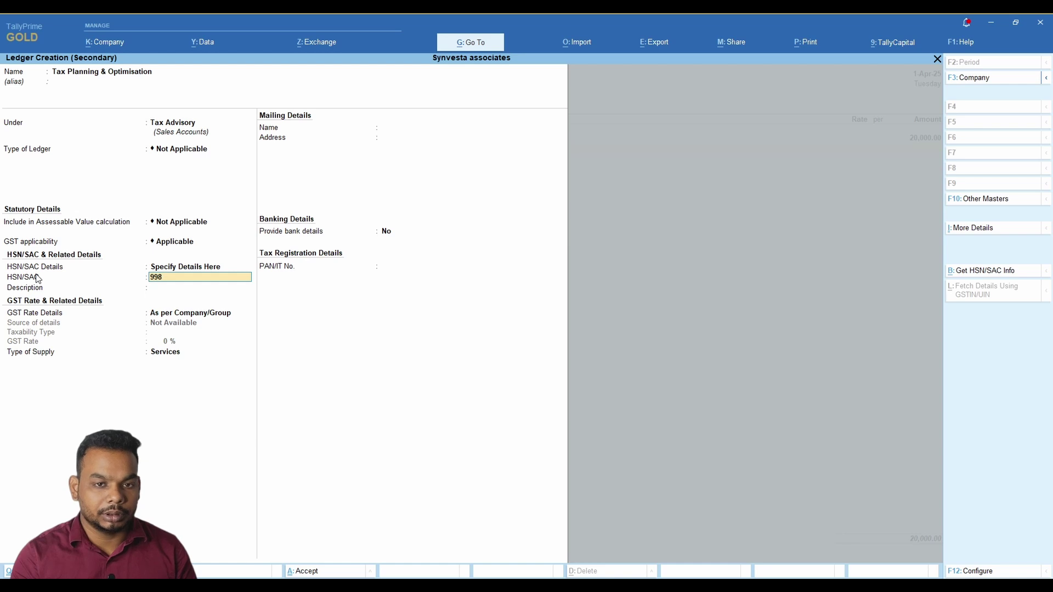
key(Return)
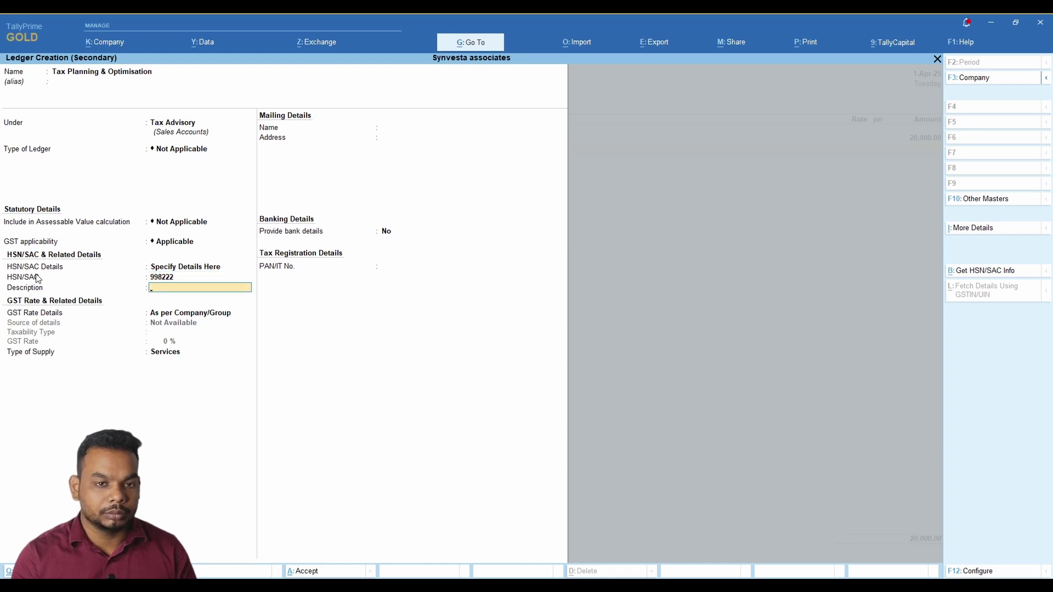
key(alt+Tab)
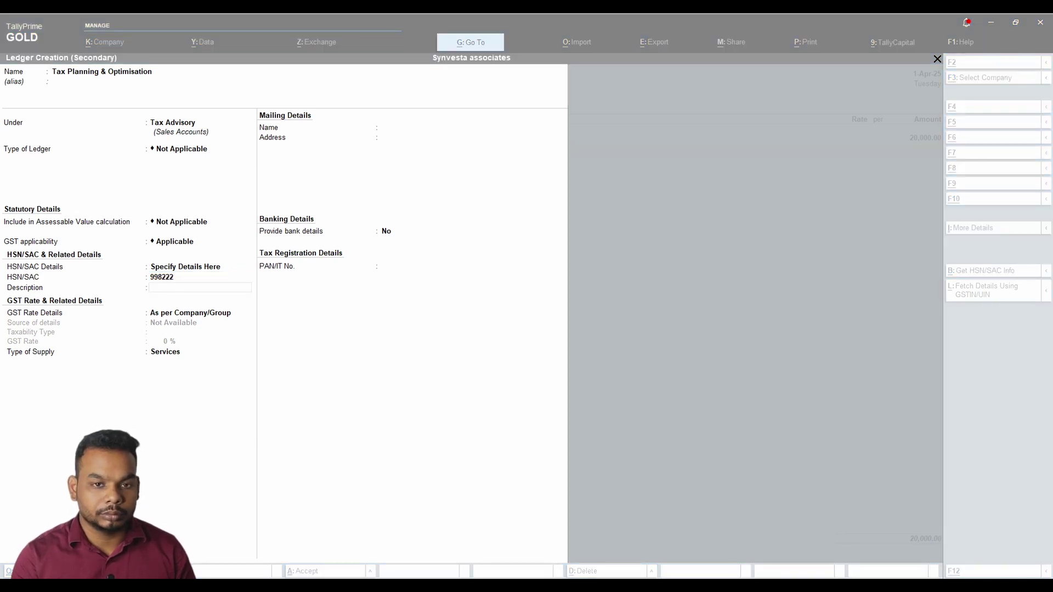
click(37, 278)
text(Accounriing Service)
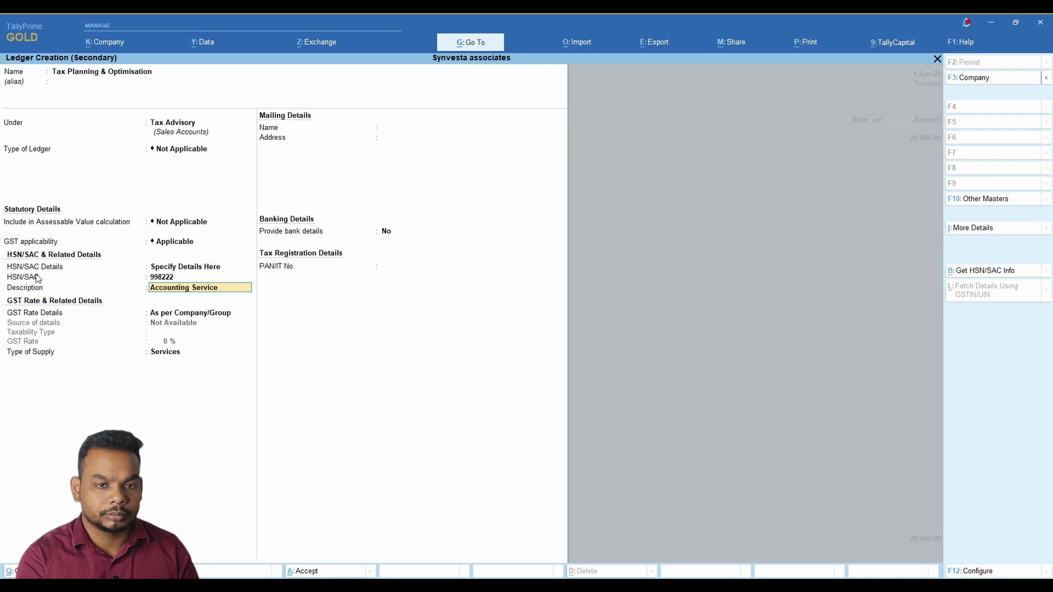
key(Return)
Specify the GST rate details directly in the Tax Planning & Optimisation ledger at 18% and save it into the voucher
key(Down)
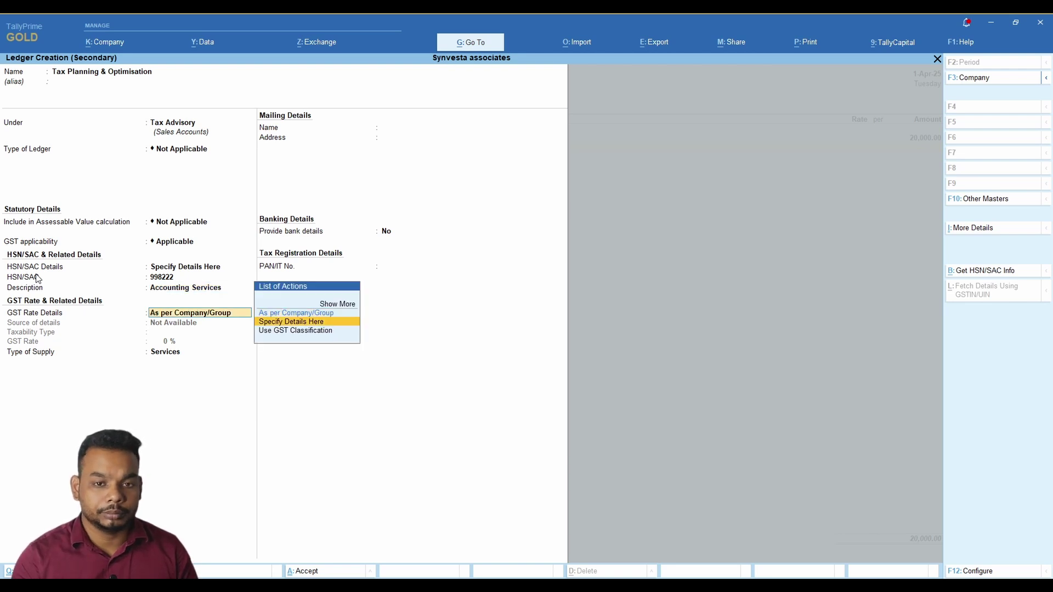
key(Return)
key(Return)
text(18)
key(Return)
key(Return)
key(Return)
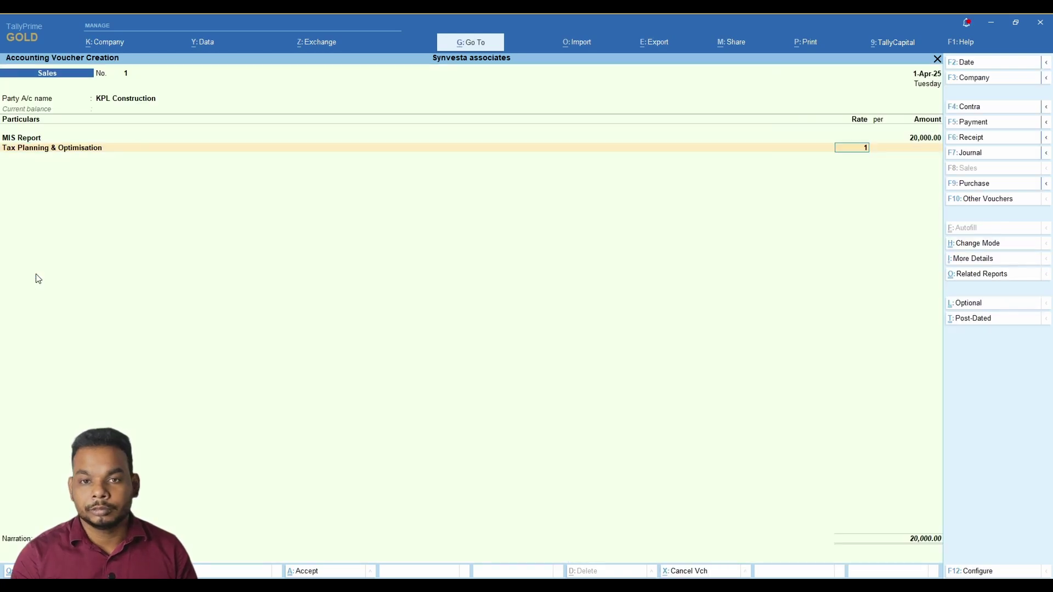
Enter an amount of 15000 for Tax Planning & Optimisation in the sales voucher
key(Return)
text(15000)
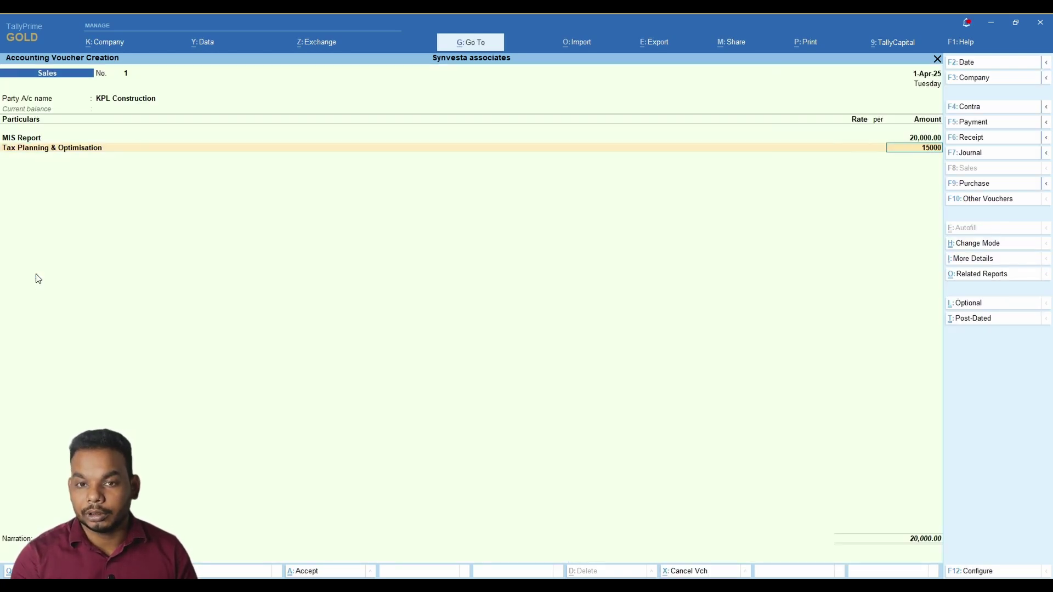
key(Return)
key(Return)
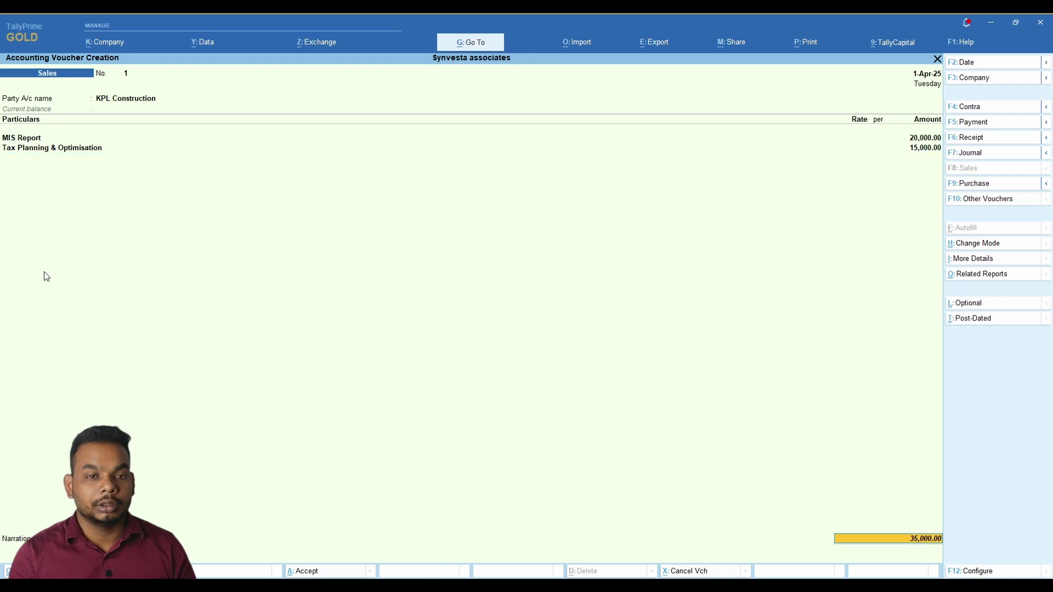
Add the CGST and SGST ledgers to the sales voucher with their calculated tax amounts
key(BackSpace)
key(Return)
text(cg)
key(Return)
key(Return)
text(s)
key(Return)
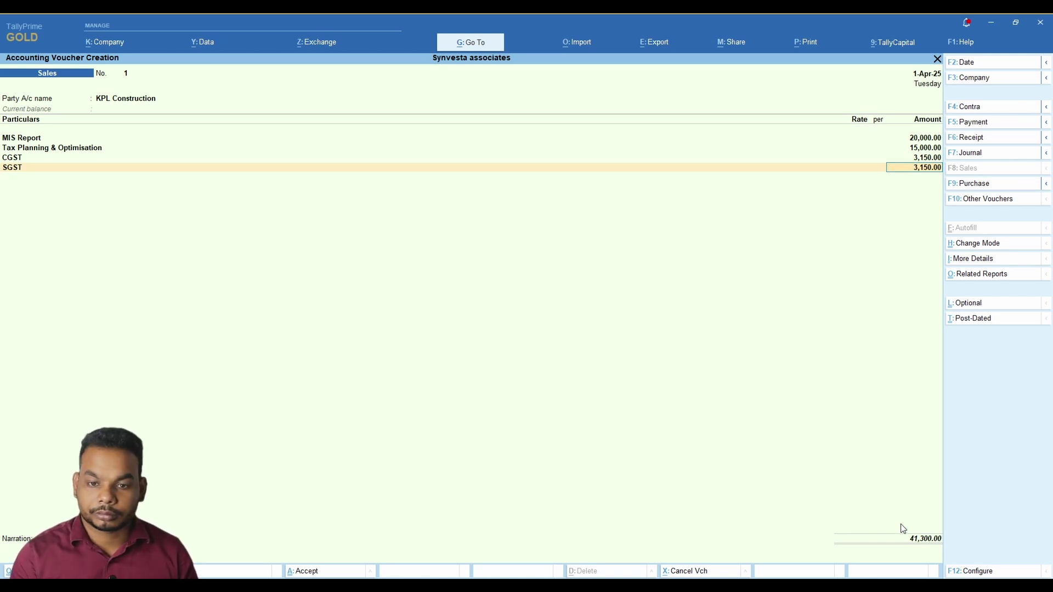
key(alt)
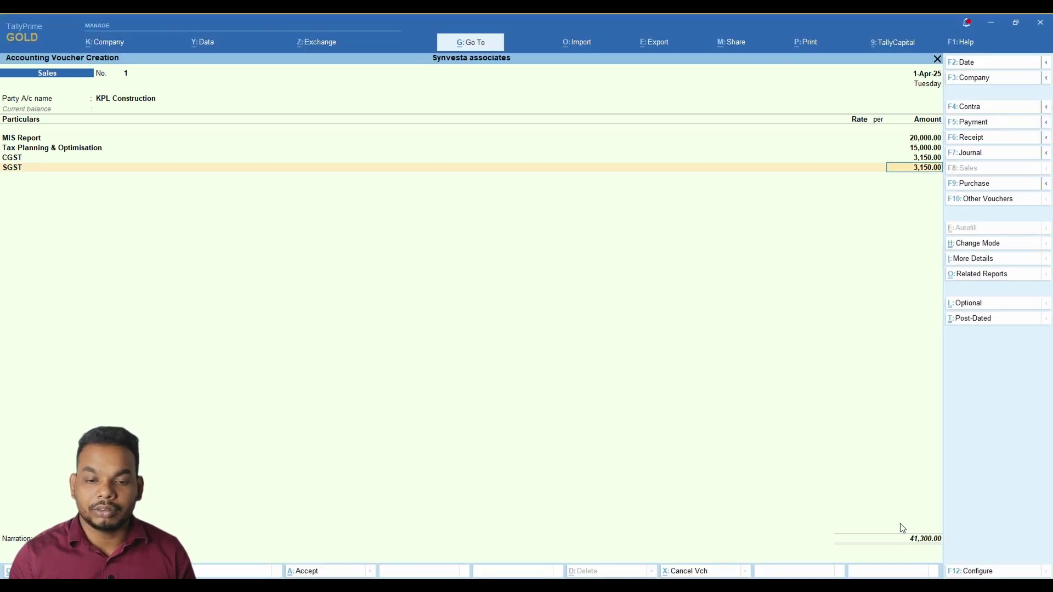
key(Return)
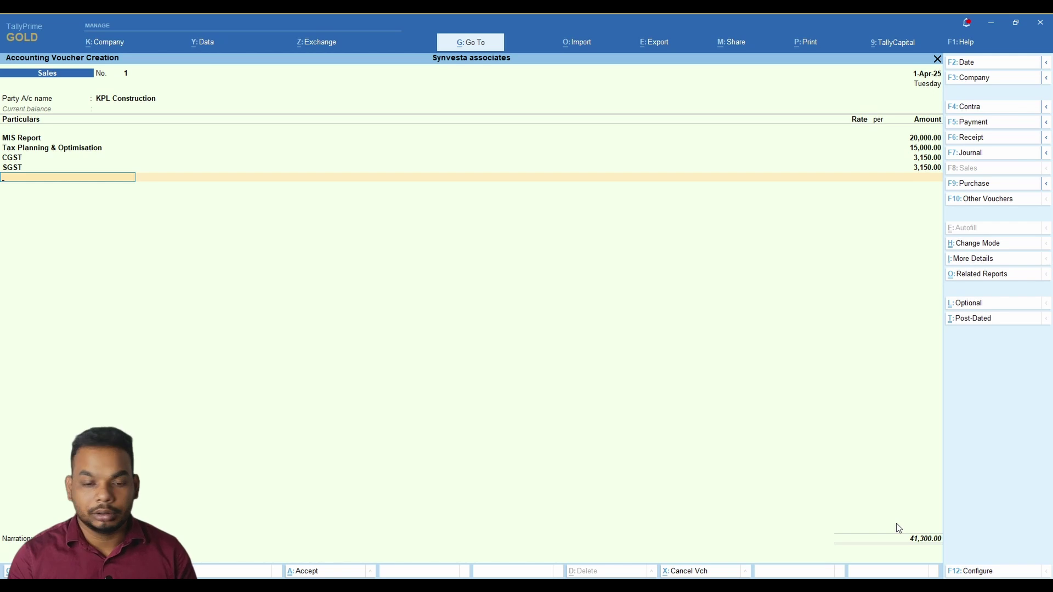
Complete the sales voucher's ledger entries, entering 1 in the details that follow, and start the narration with "Being"
key(Return)
key(Return)
key(Return)
text(1)
key(Return)
key(Return)
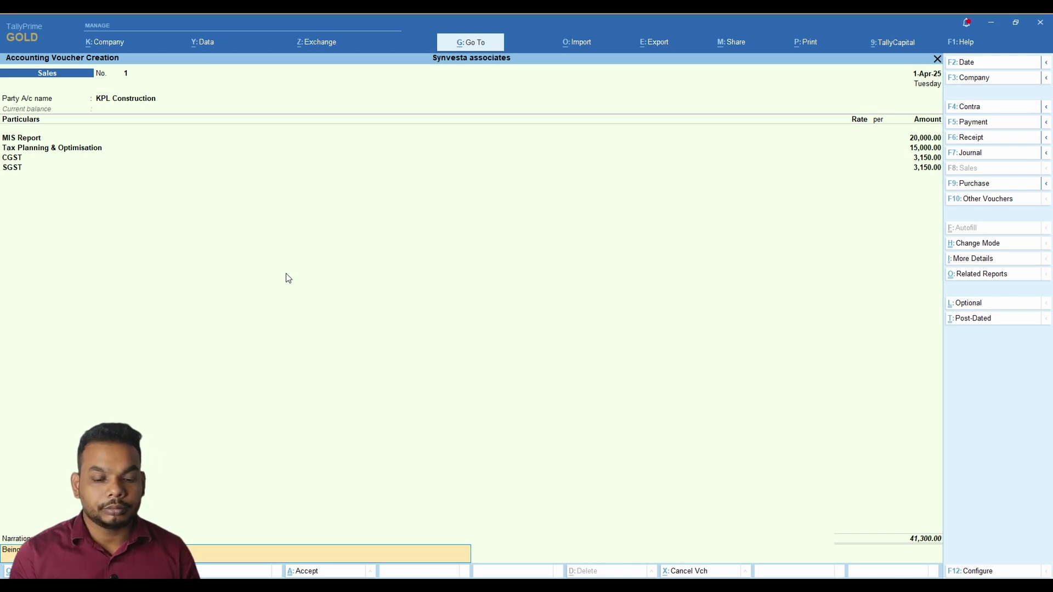
Set the sales voucher date to 8-Apr-25 and save the voucher
key(alt+Tab)
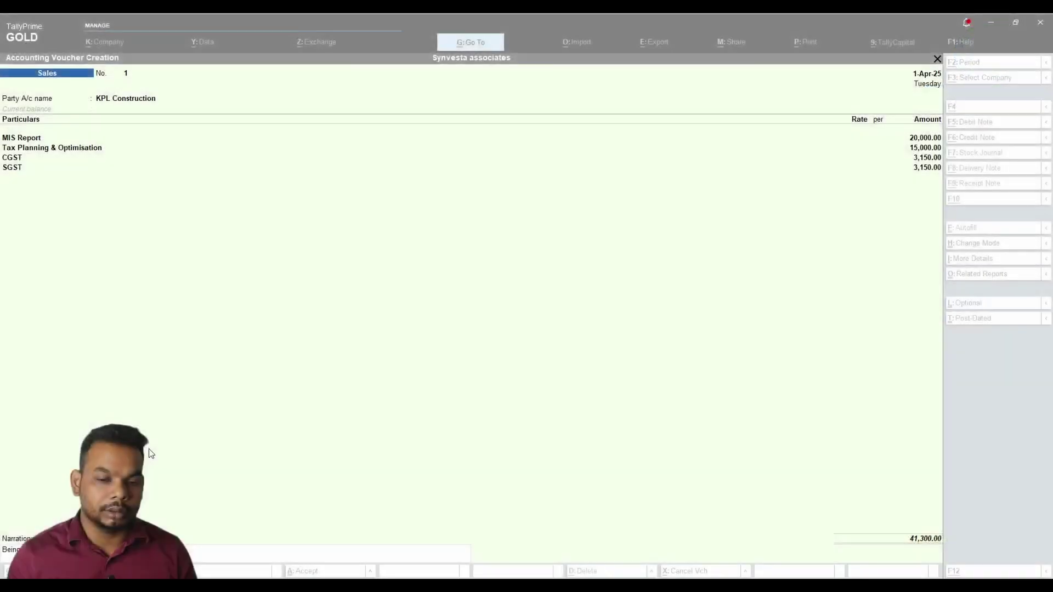
click(186, 416)
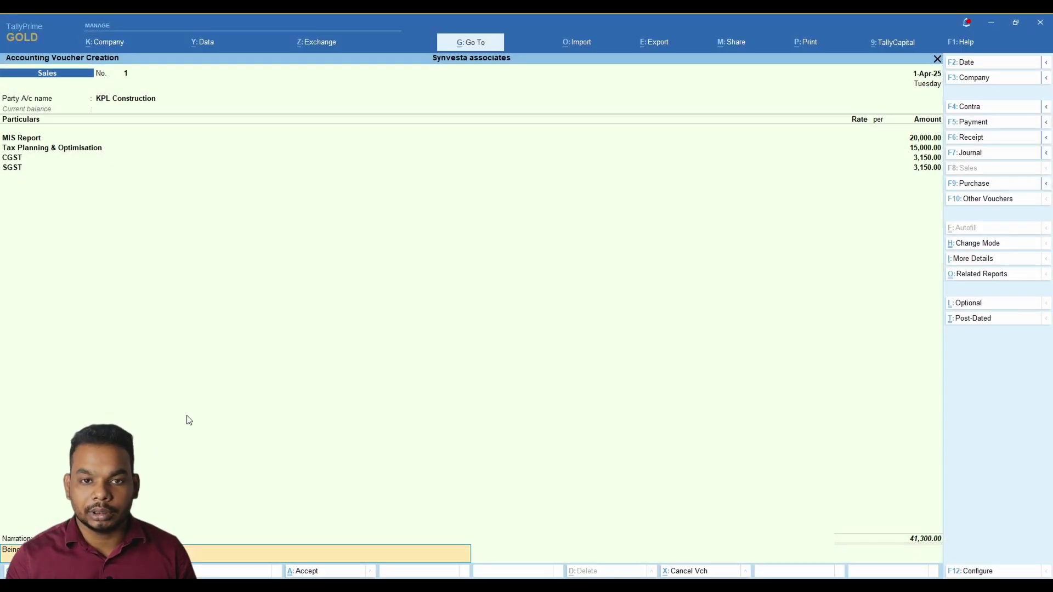
key(F2)
text(8)
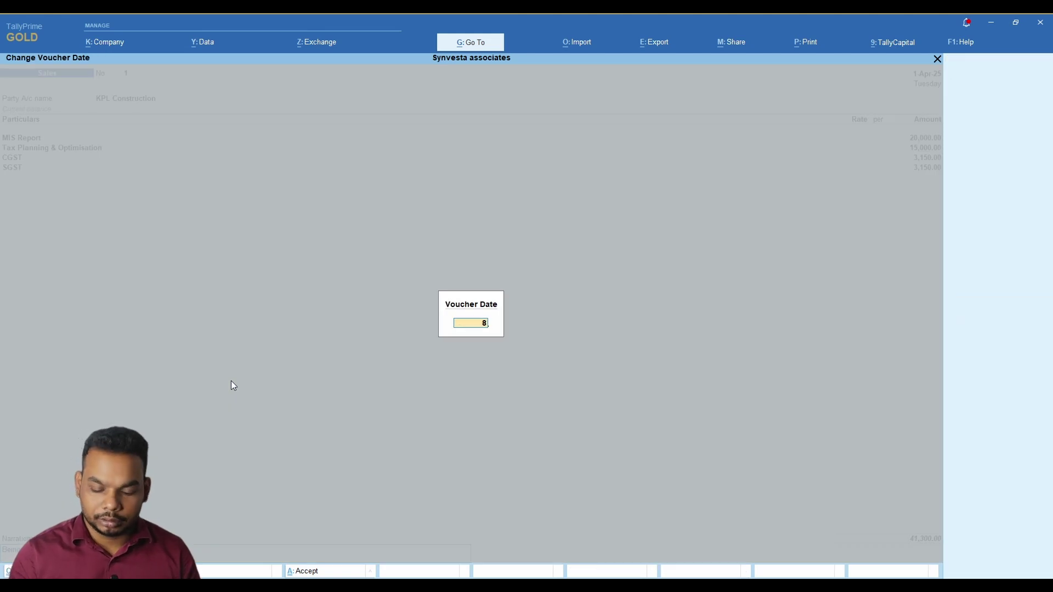
key(Return)
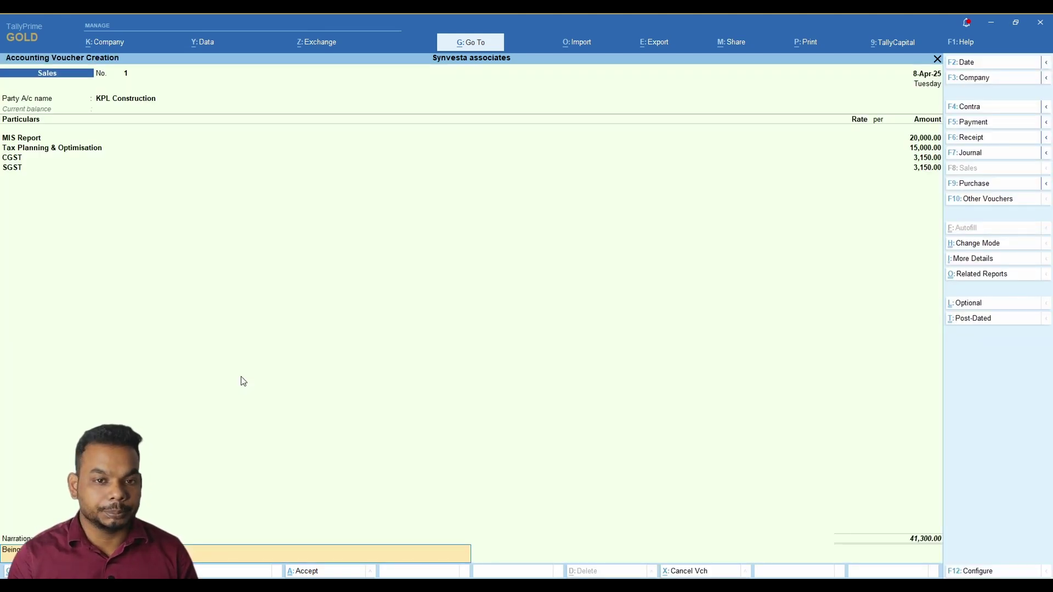
key(Return)
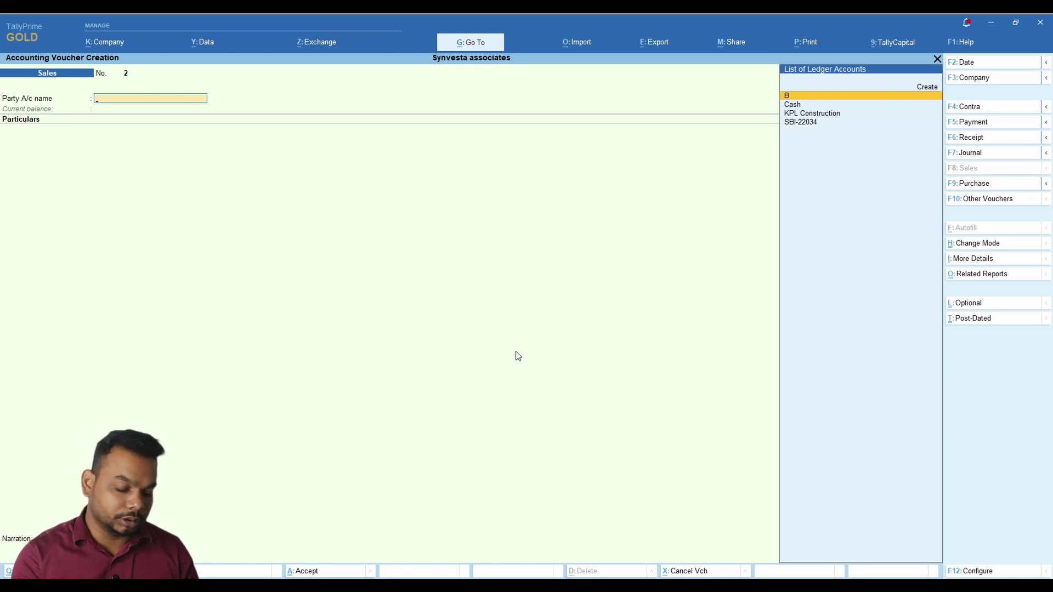
Start a receipt voucher dated 12-Apr-25 and select KPL Construction as the credited ledger
key(F6)
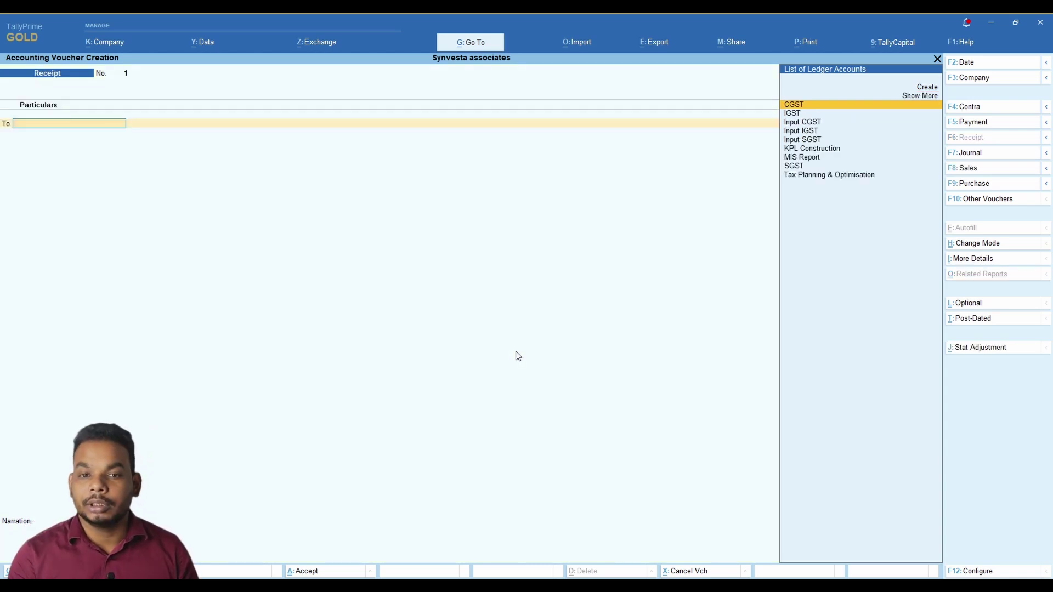
key(Down)
key(Down)
key(Down)
key(Down)
key(Down)
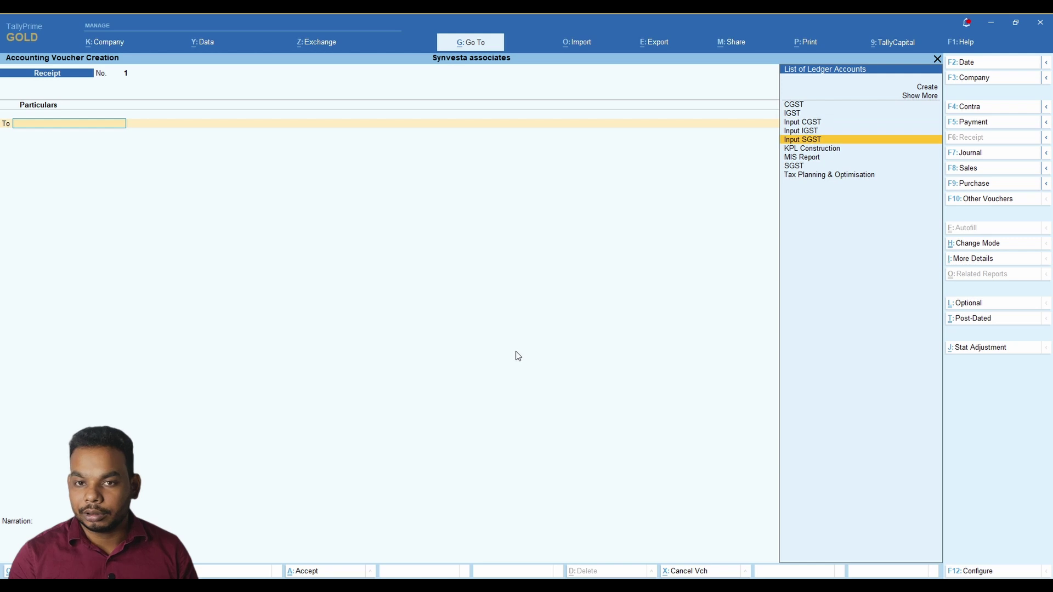
key(Return)
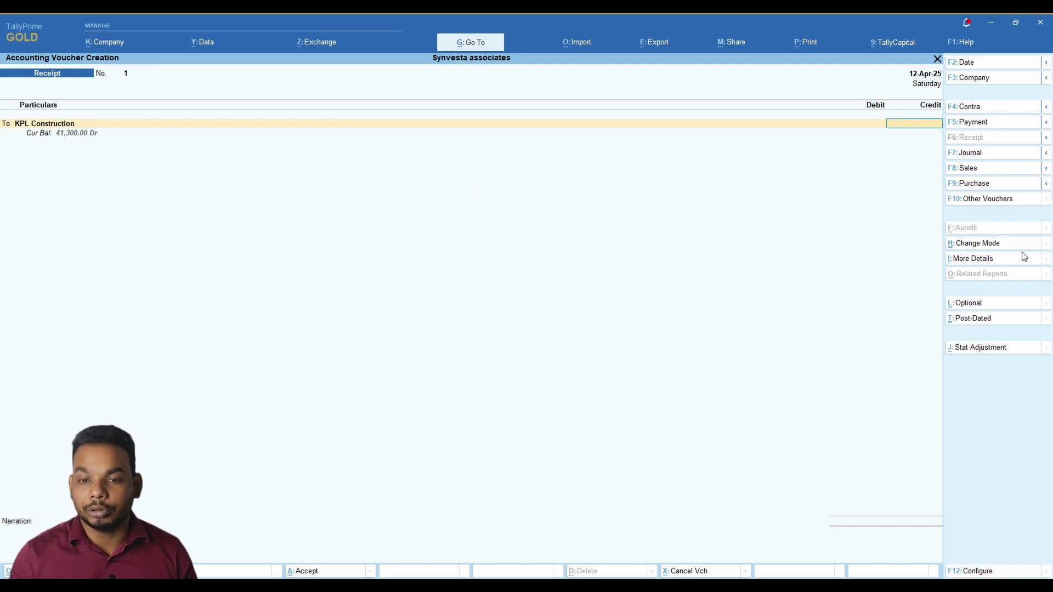
Switch the receipt voucher to single entry mode and select the SBI bank ledger as the receiving account
click(1000, 245)
key(Return)
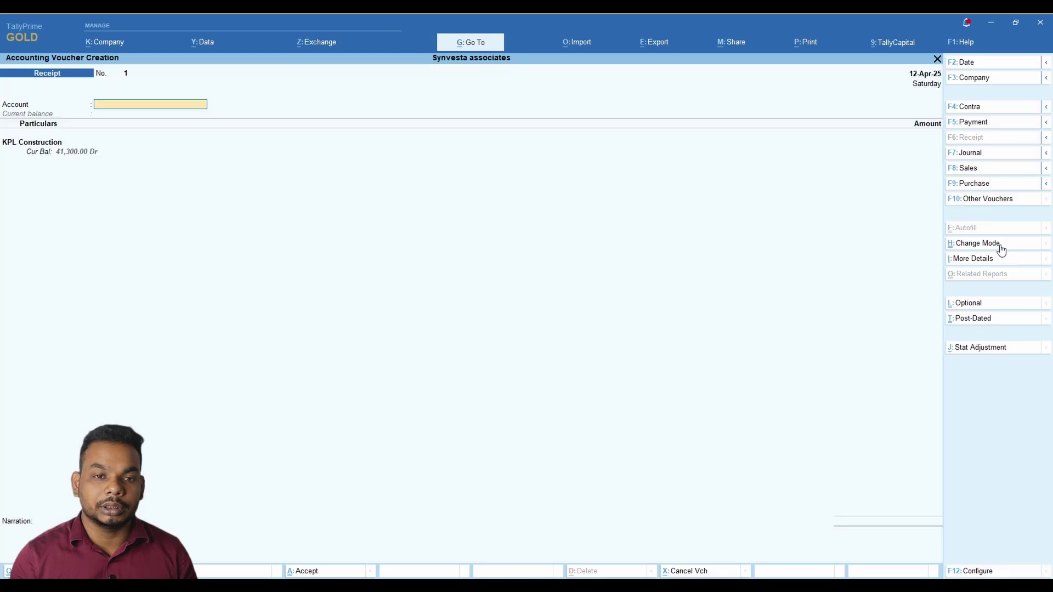
text(sbi)
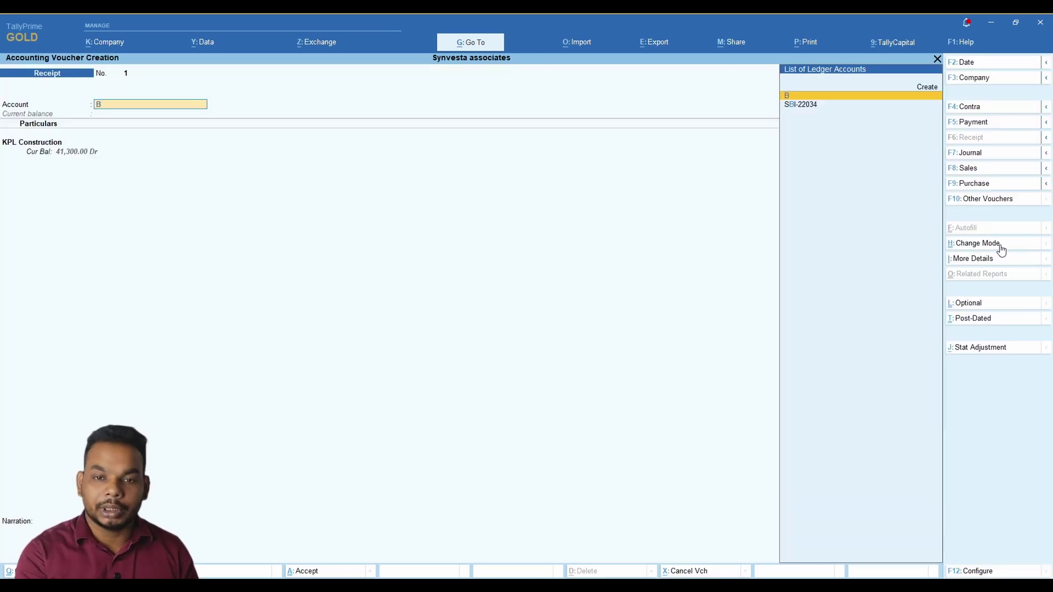
key(Return)
key(Return)
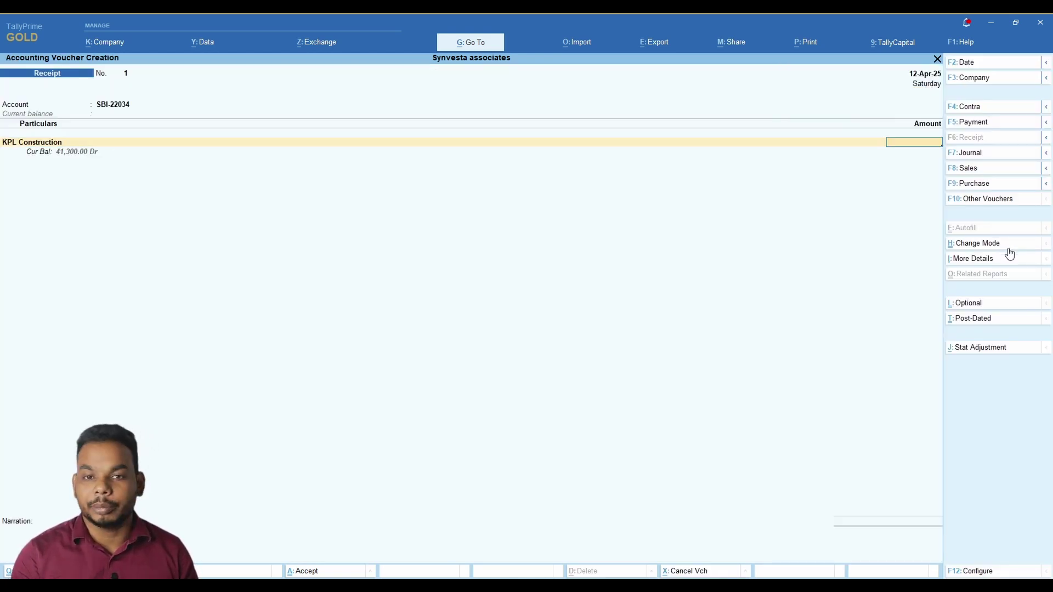
key(alt)
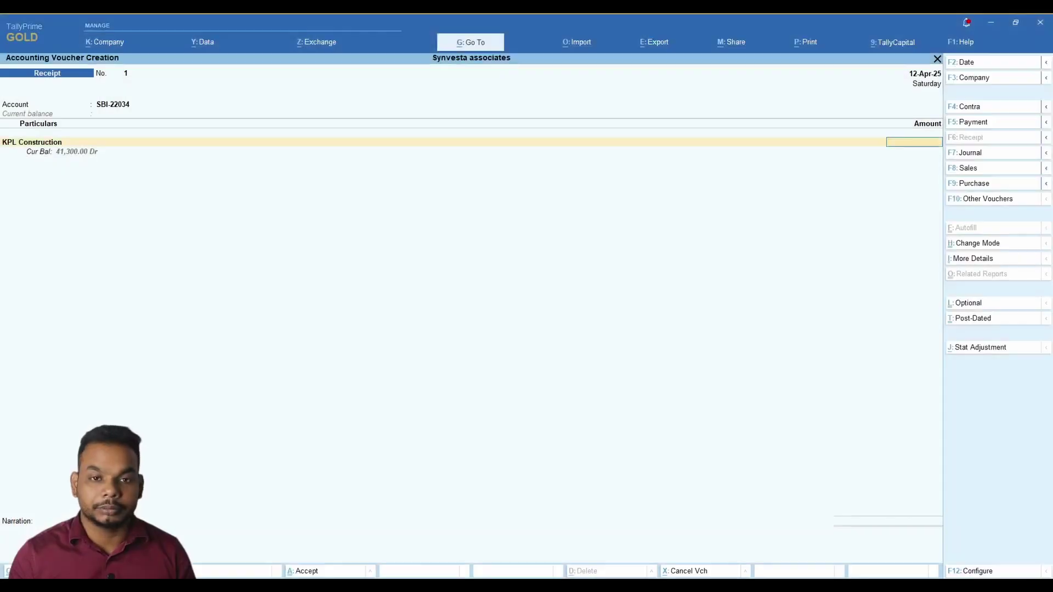
Enter 37800 as the amount received from KPL Construction and allocate it against pending bill 1
text(37800)
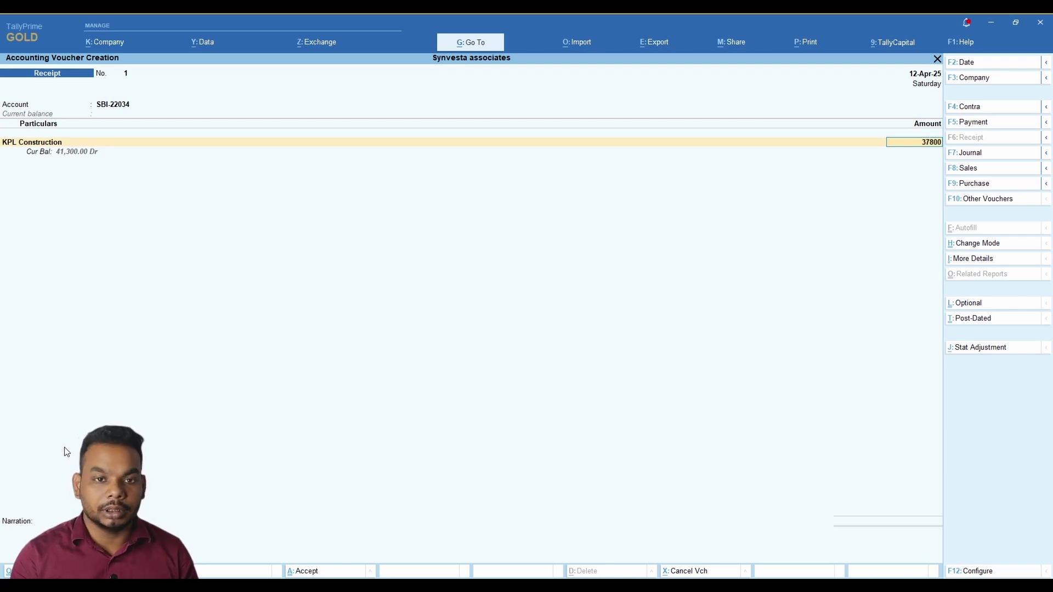
key(Return)
key(Return)
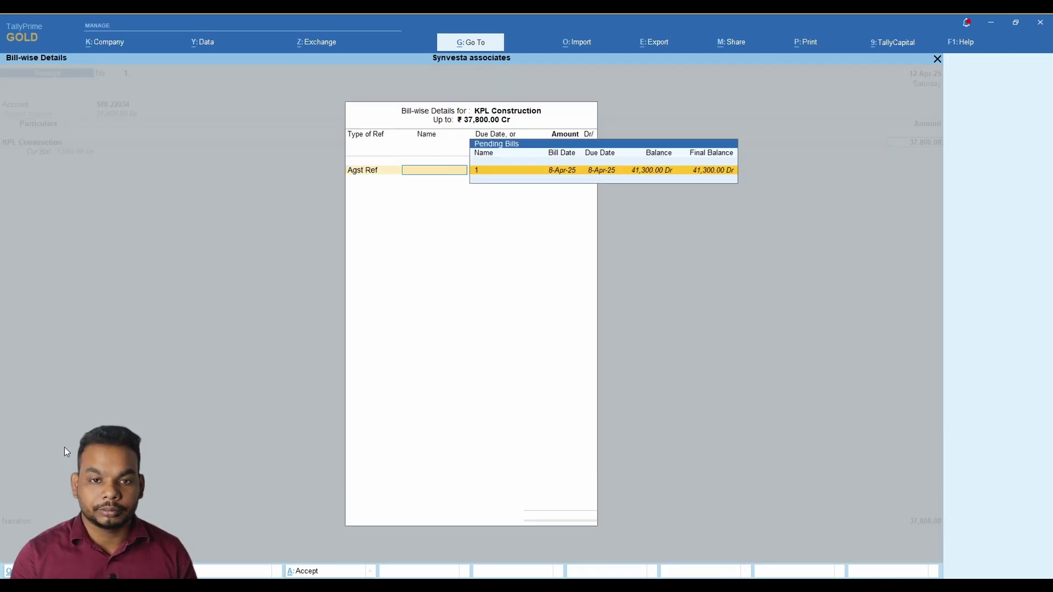
key(Return)
key(Return)
key(Return)
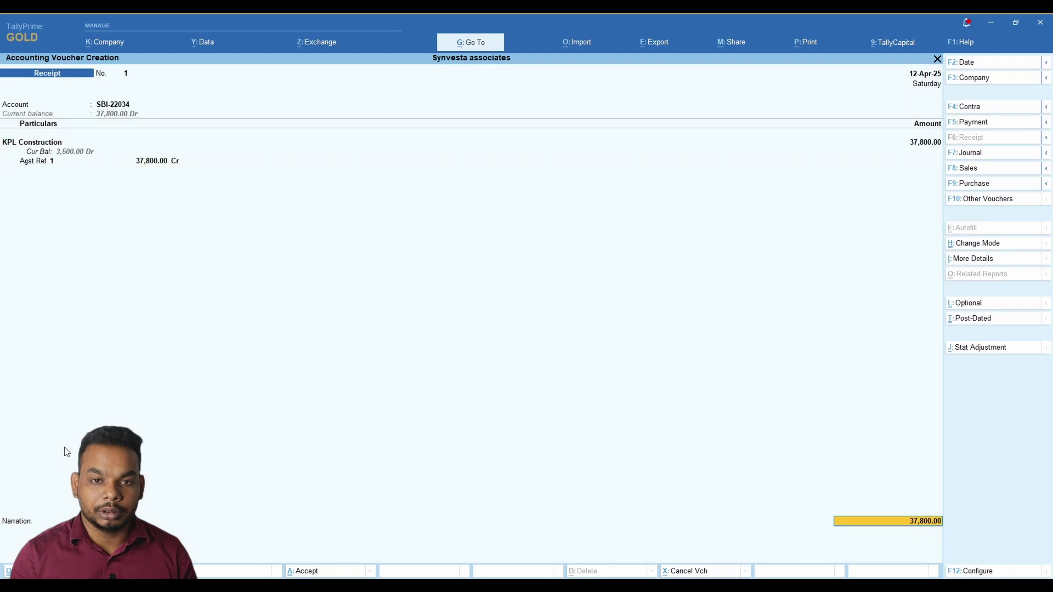
Accept the SBI bank allocation as Cheque/DD dated 12-Apr-25, add a narration beginning "Being amount", and save the receipt voucher
key(Return)
key(Return)
key(Return)
key(Return)
key(Return)
key(Return)
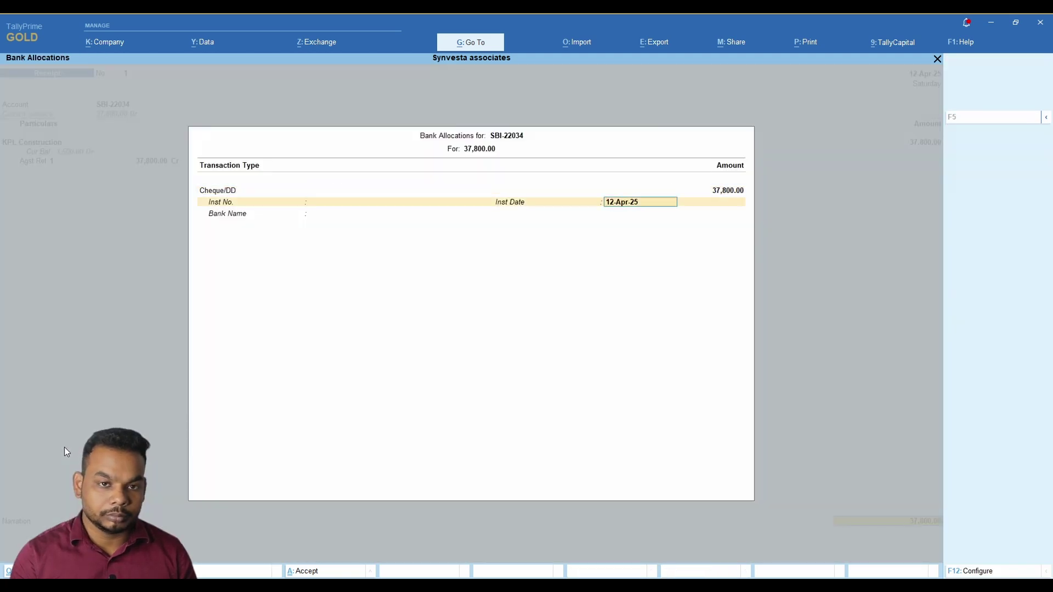
text(Being amount)
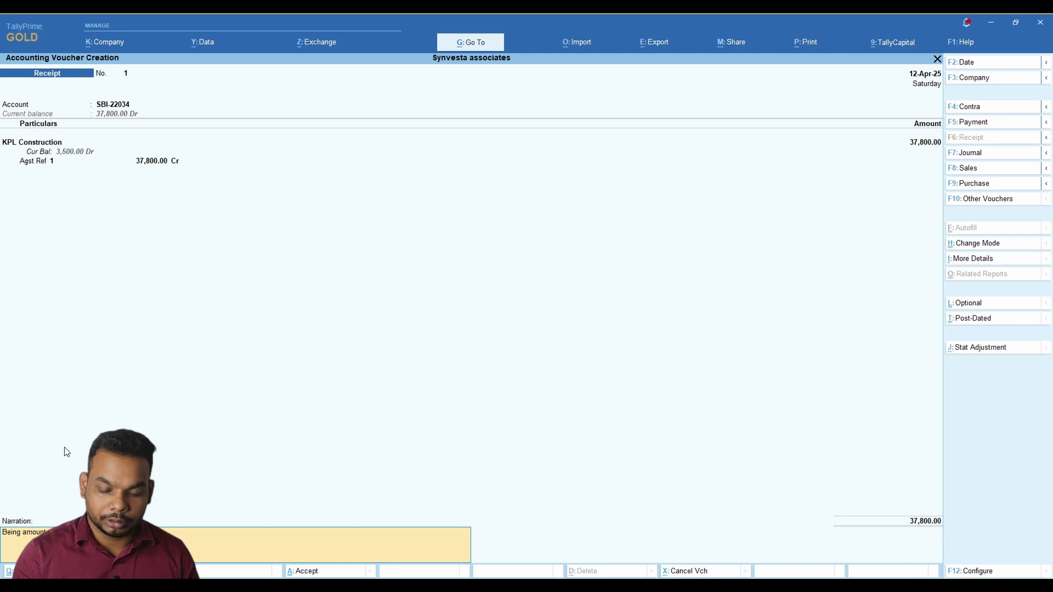
key(Return)
key(Return)
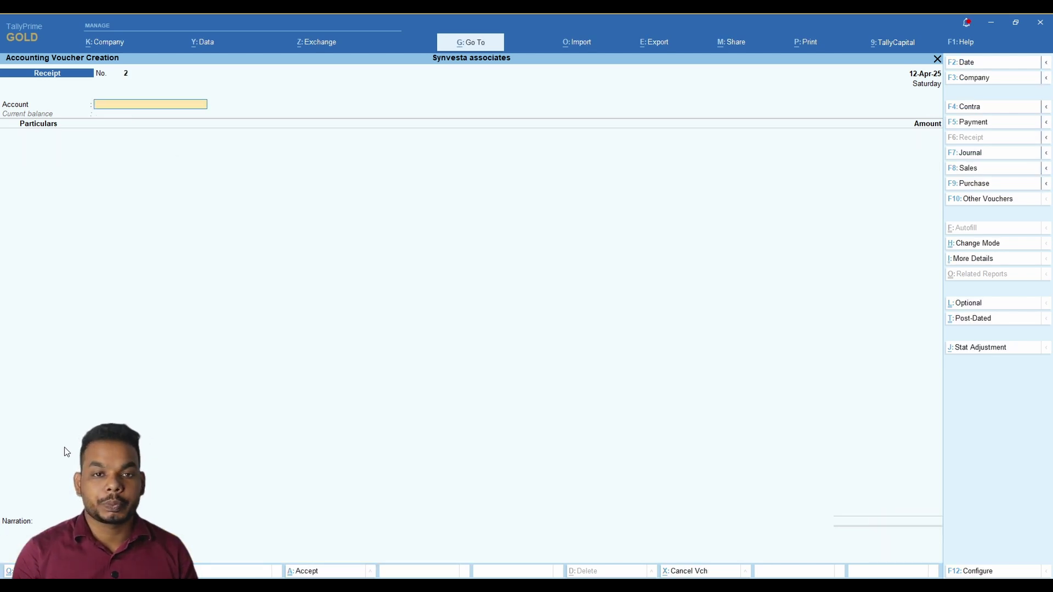
Leave voucher entry and open the KPL Construction ledger in the account books to examine its sales and receipt entries
key(Escape)
key(Return)
key(Down)
key(Down)
key(Down)
key(Down)
key(Down)
key(Down)
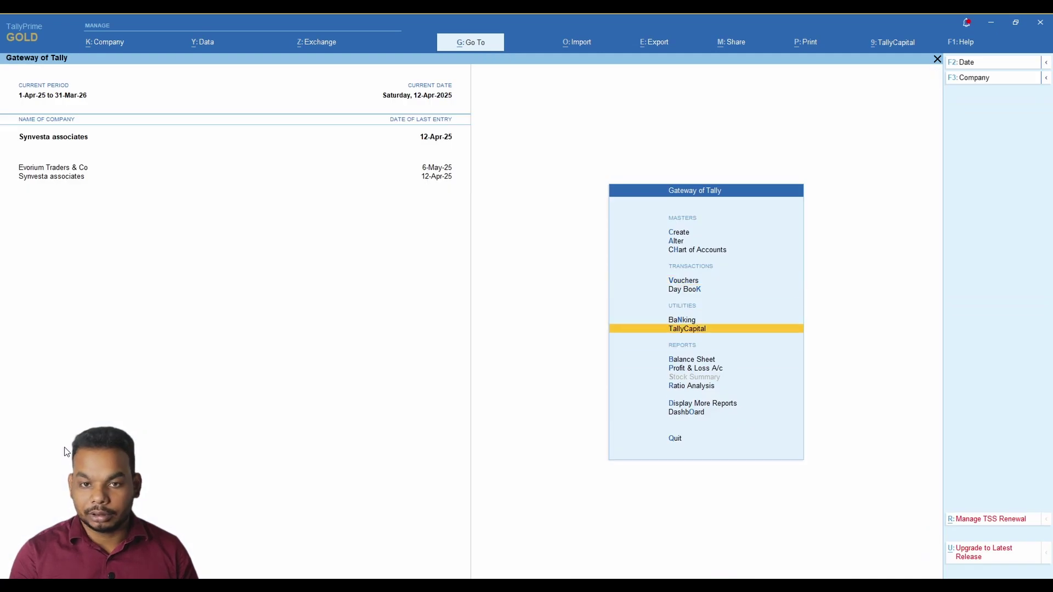
key(Down)
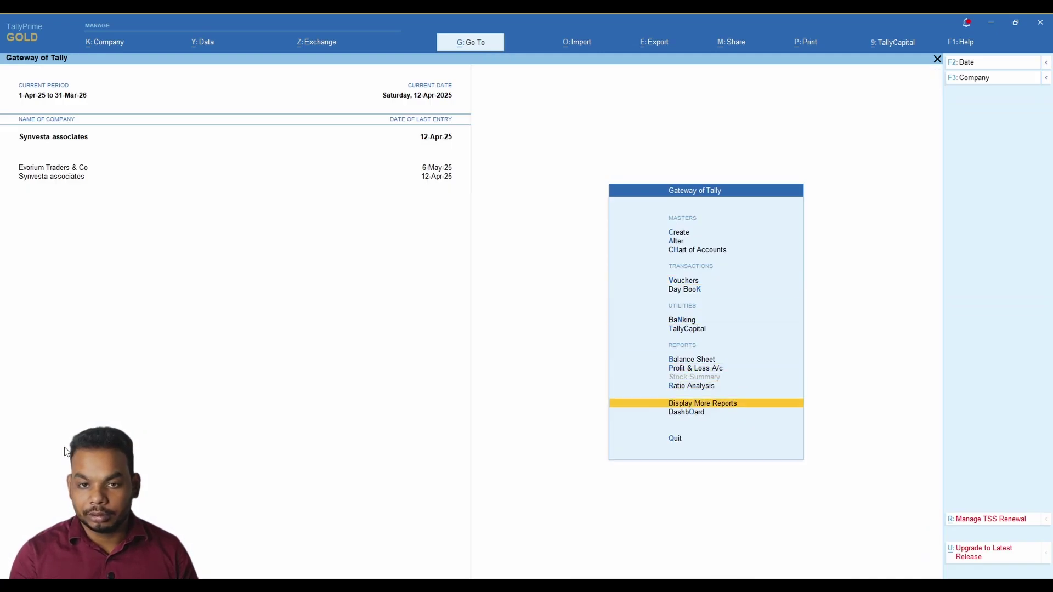
key(Return)
key(Down)
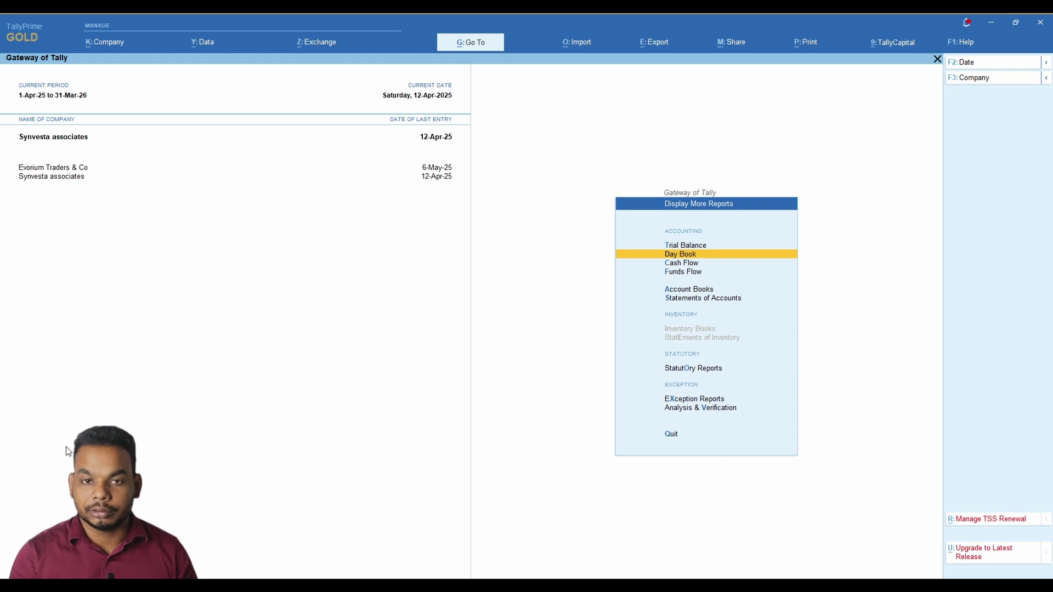
key(Down)
key(Down)
key(Down)
key(Return)
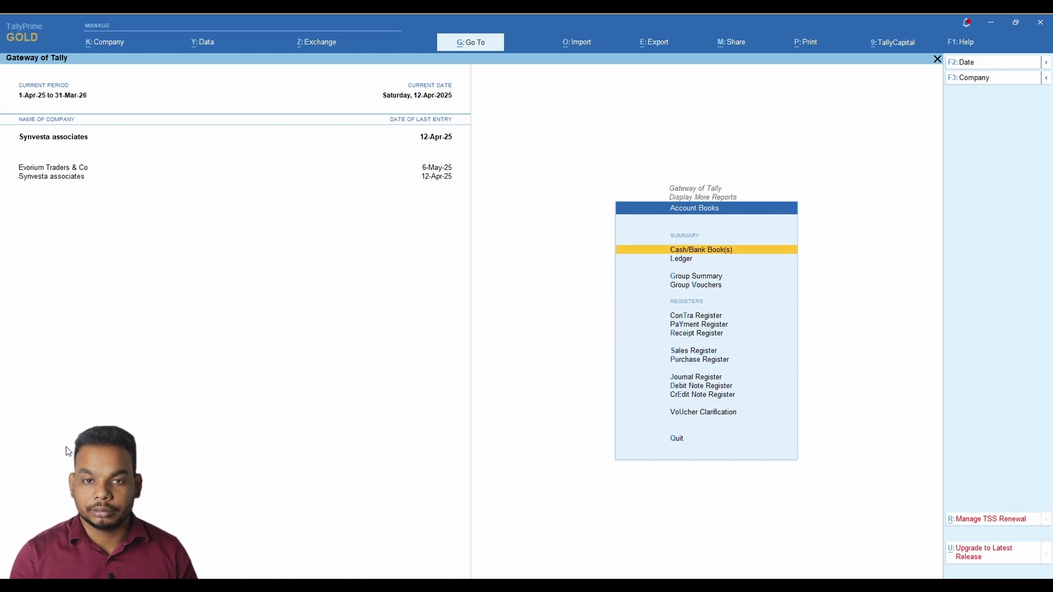
key(Down)
key(Return)
text(k)
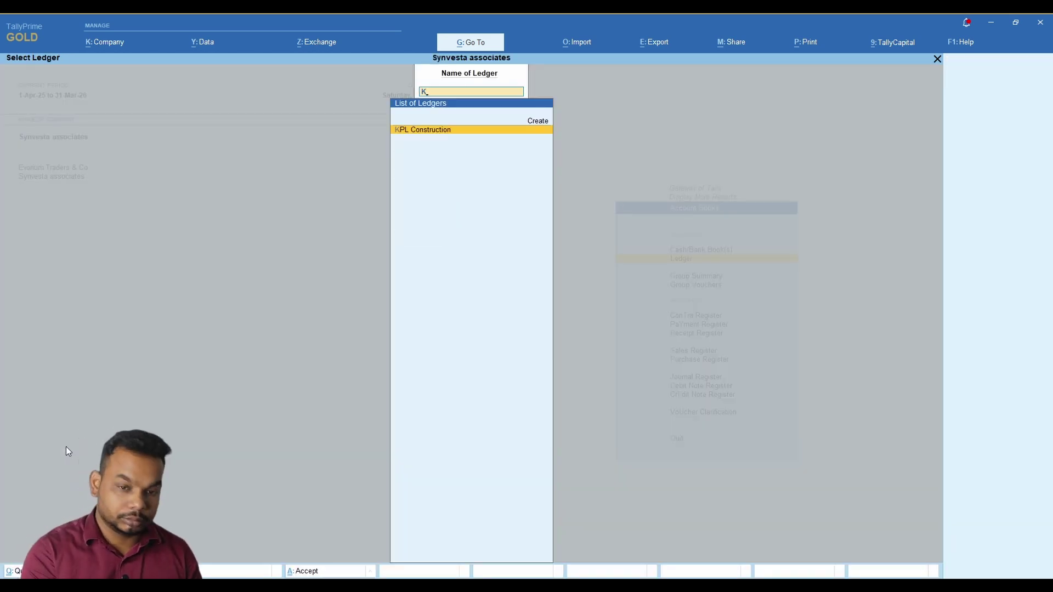
key(Return)
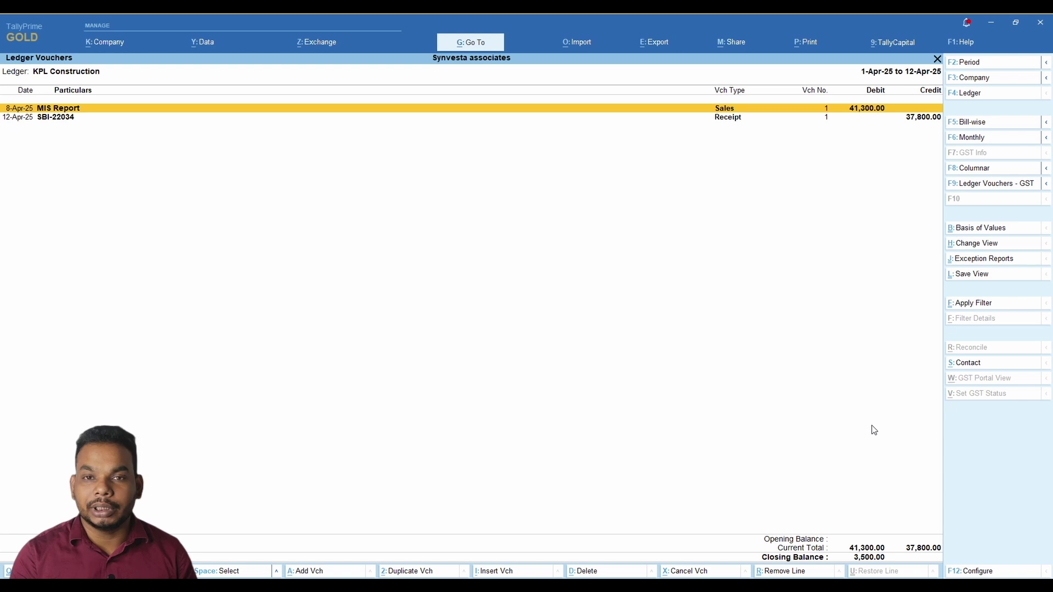
Close the KPL Construction ledger report and start a new journal voucher
key(Escape)
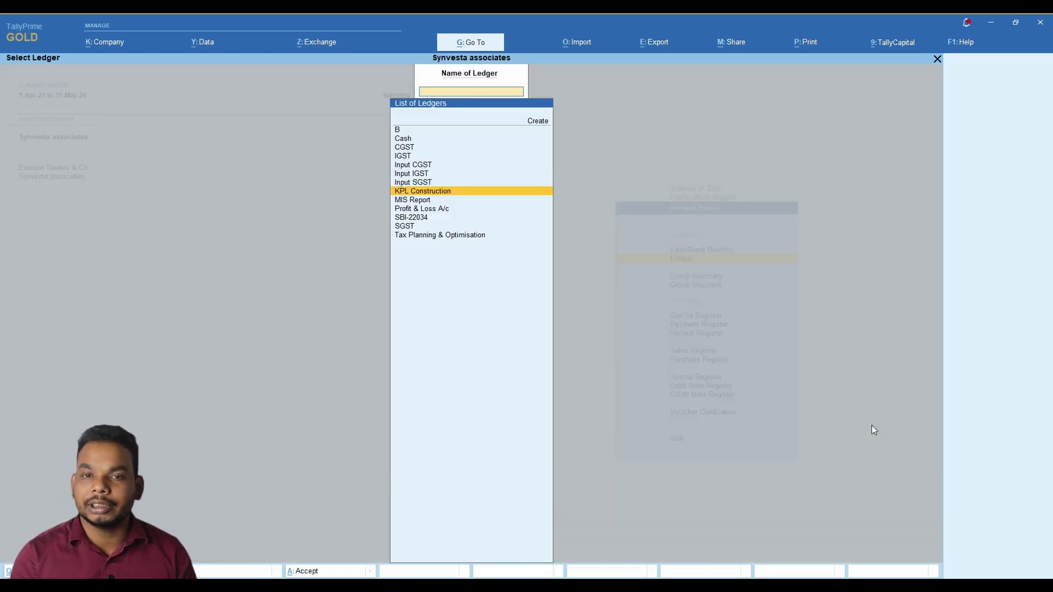
key(Escape)
key(Escape)
key(Escape)
key(Up)
key(Up)
key(Up)
key(Up)
key(Up)
key(Up)
key(Up)
key(Return)
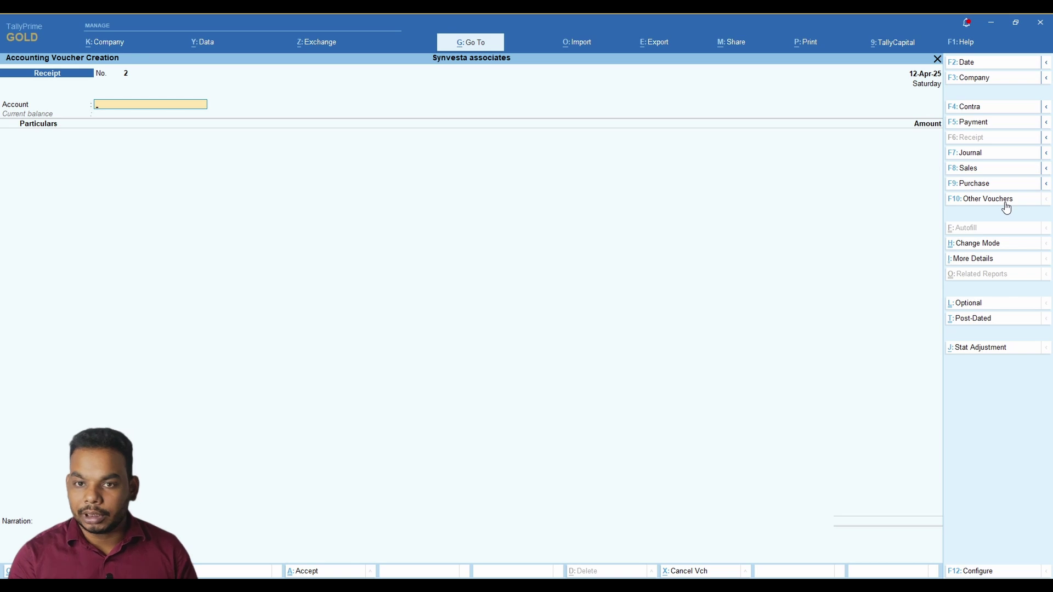
key(F7)
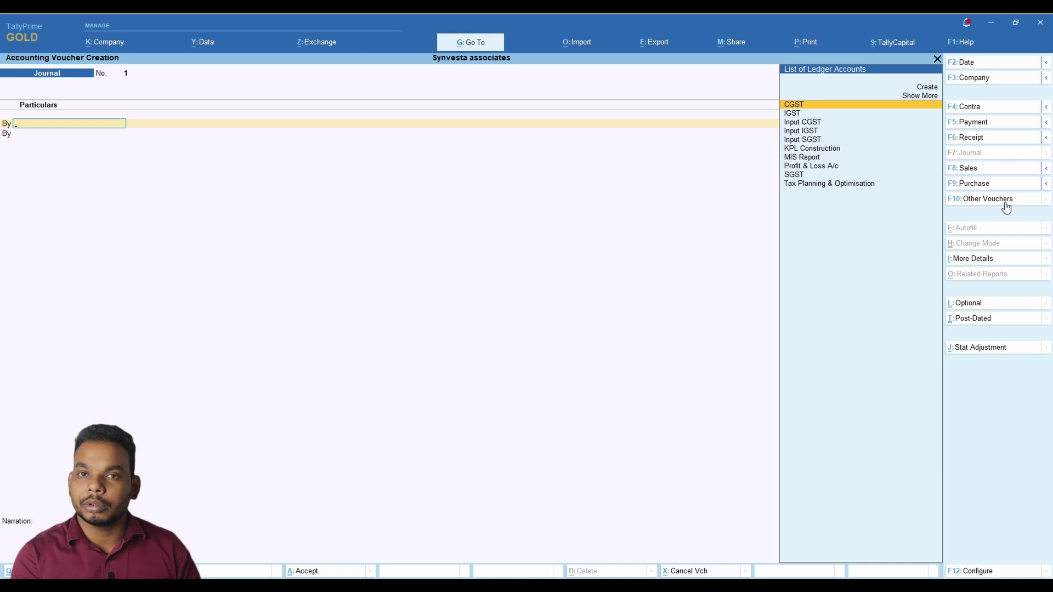
Create a new ledger named TDS Receivable under the Current Assets group from within the journal voucher
key(alt+c)
text(TD)
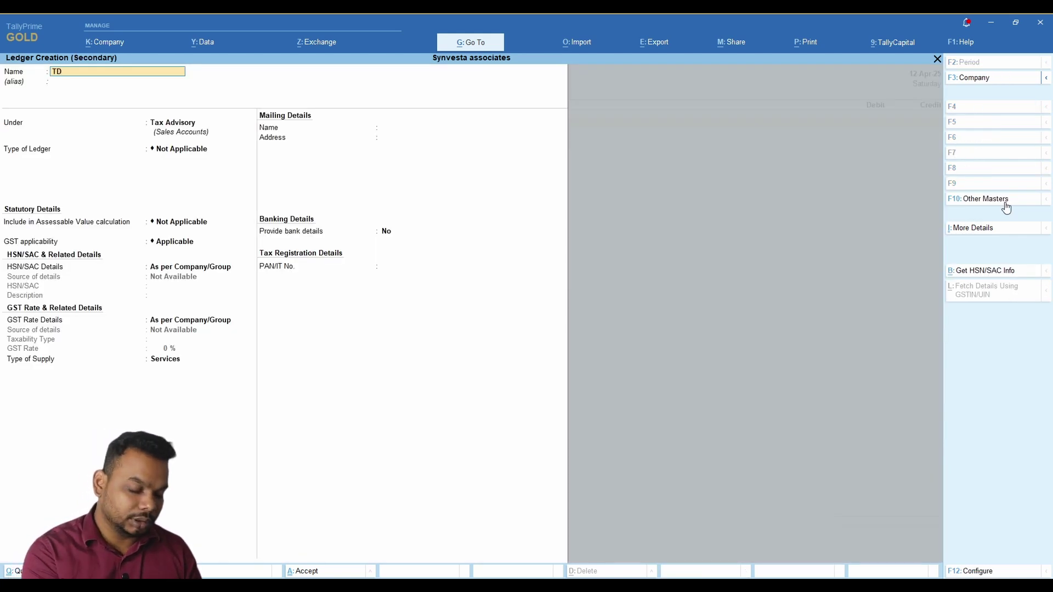
text(S Rece)
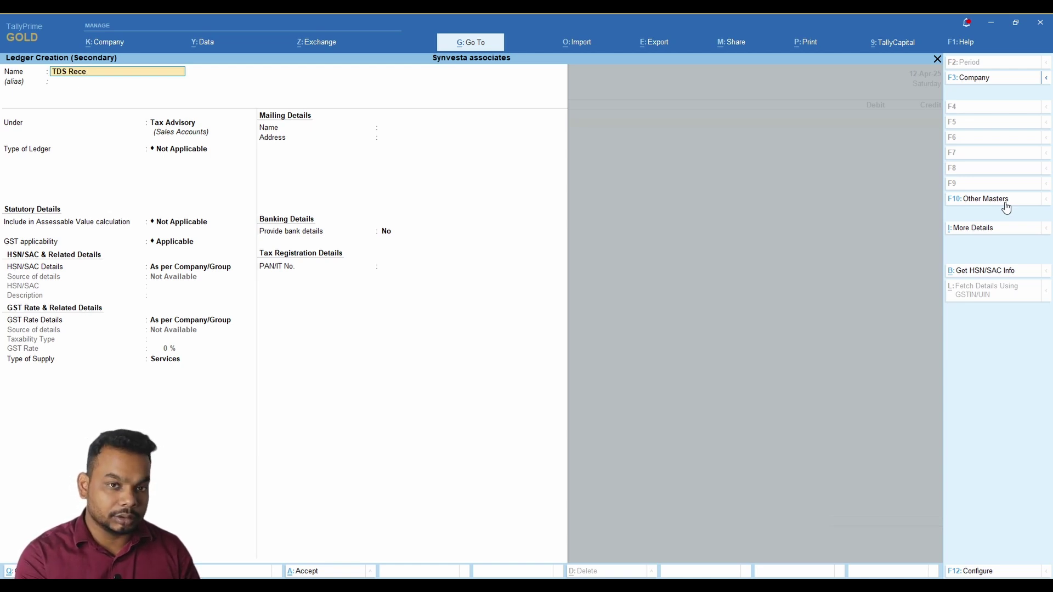
text(uivvable)
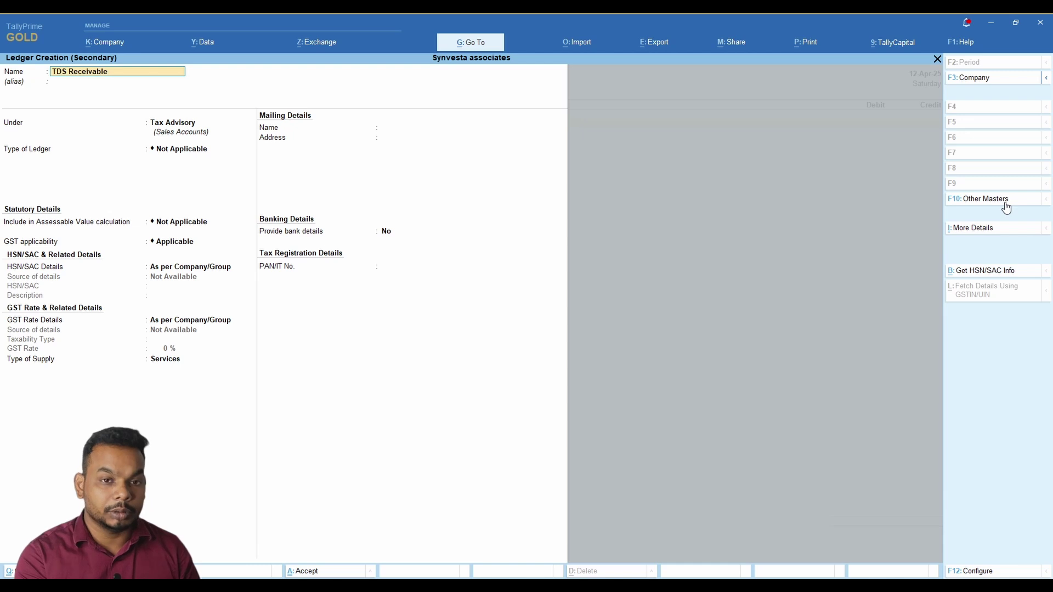
key(Return)
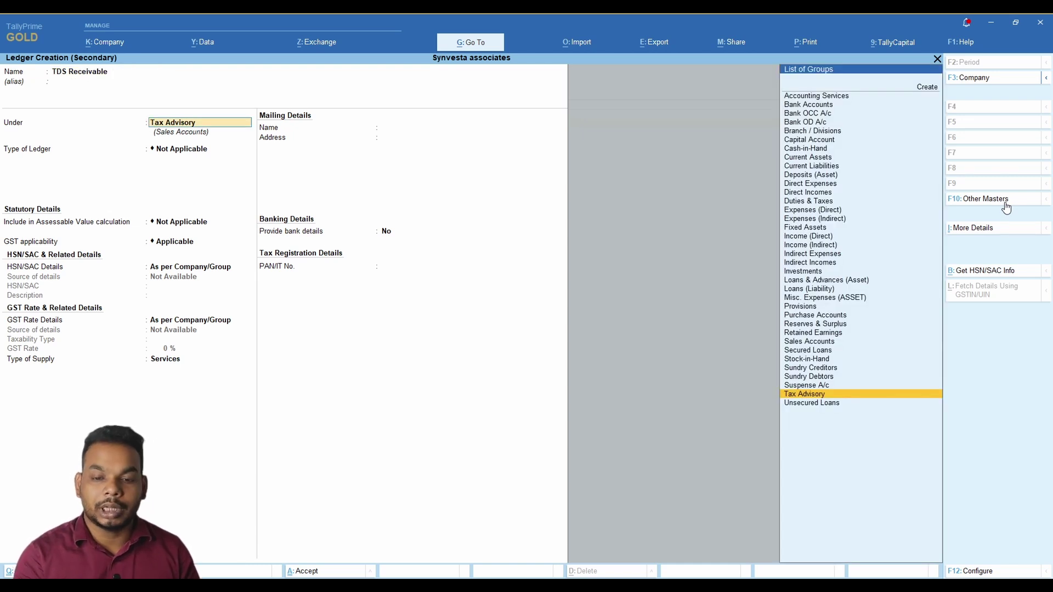
text(ind)
key(BackSpace)
key(BackSpace)
key(BackSpace)
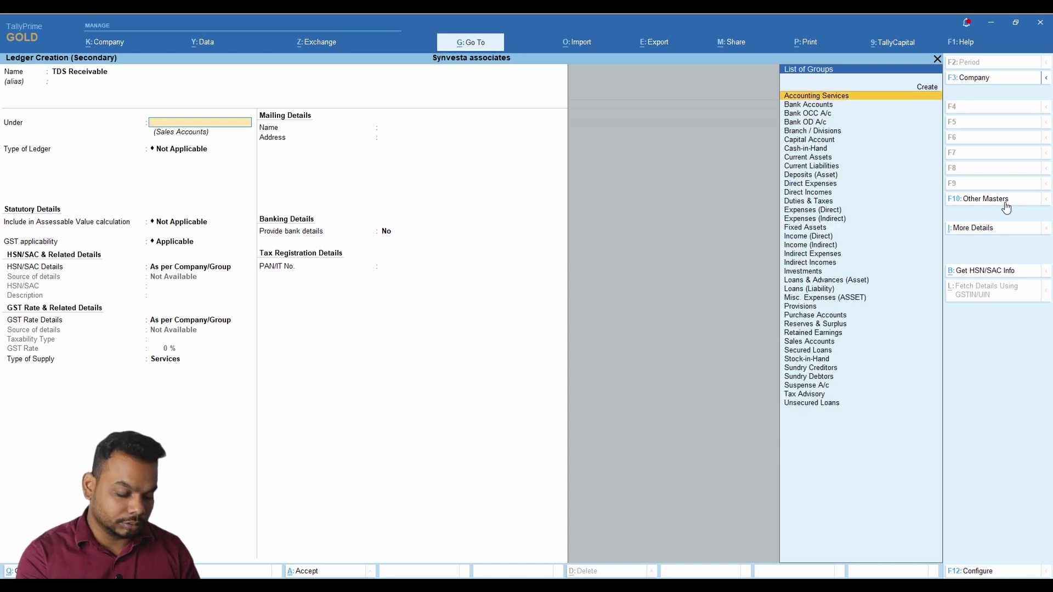
text(curr)
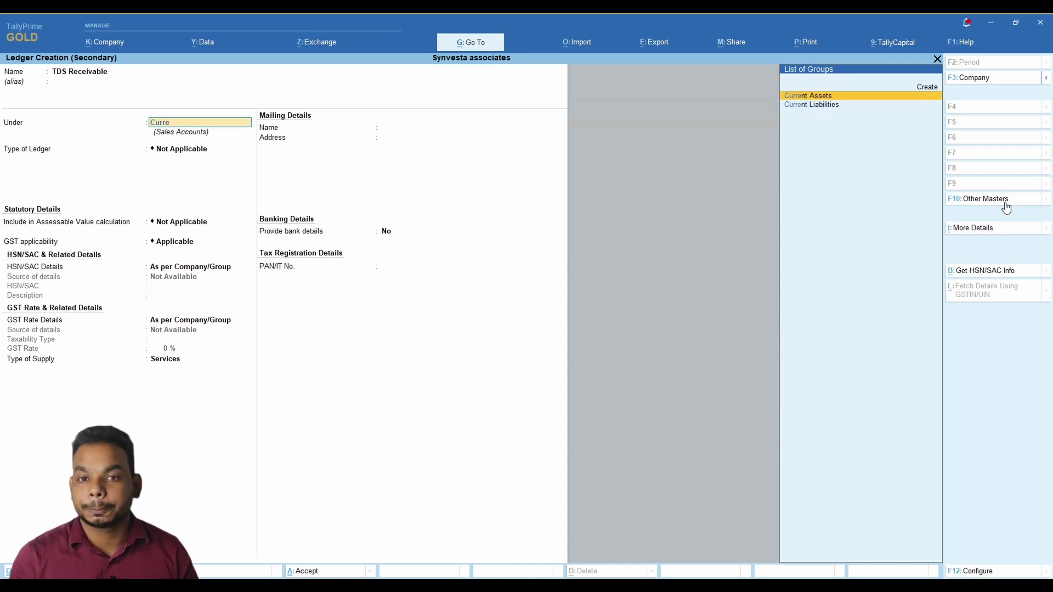
key(Return)
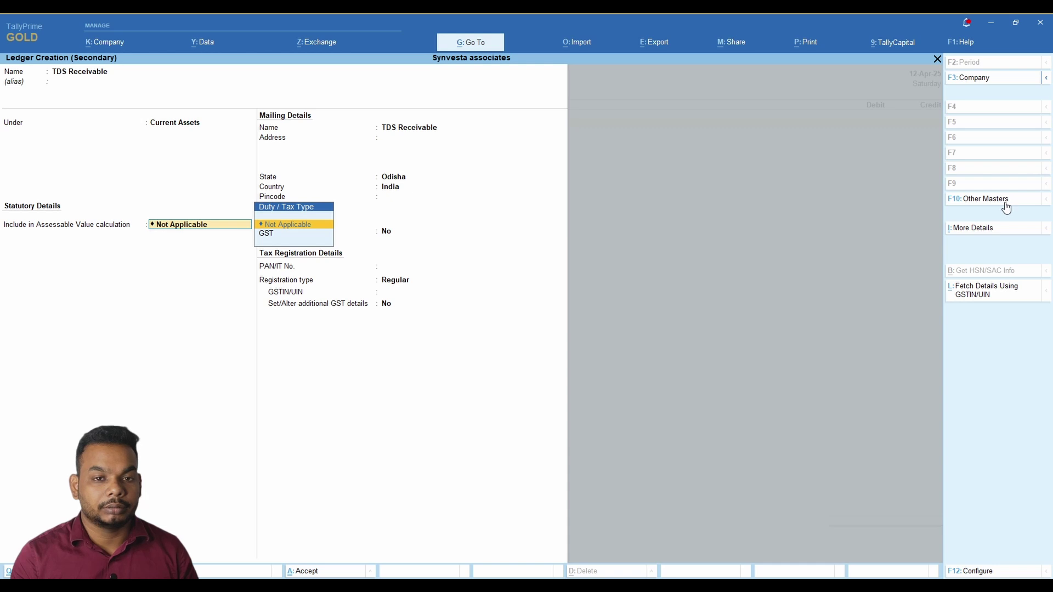
Complete the remaining statutory, mailing and tax registration details of the TDS Receivable ledger and save it
key(Return)
key(Return)
key(Return)
key(Return)
key(Return)
key(Return)
key(Return)
key(Return)
key(Down)
key(Return)
key(Return)
key(Return)
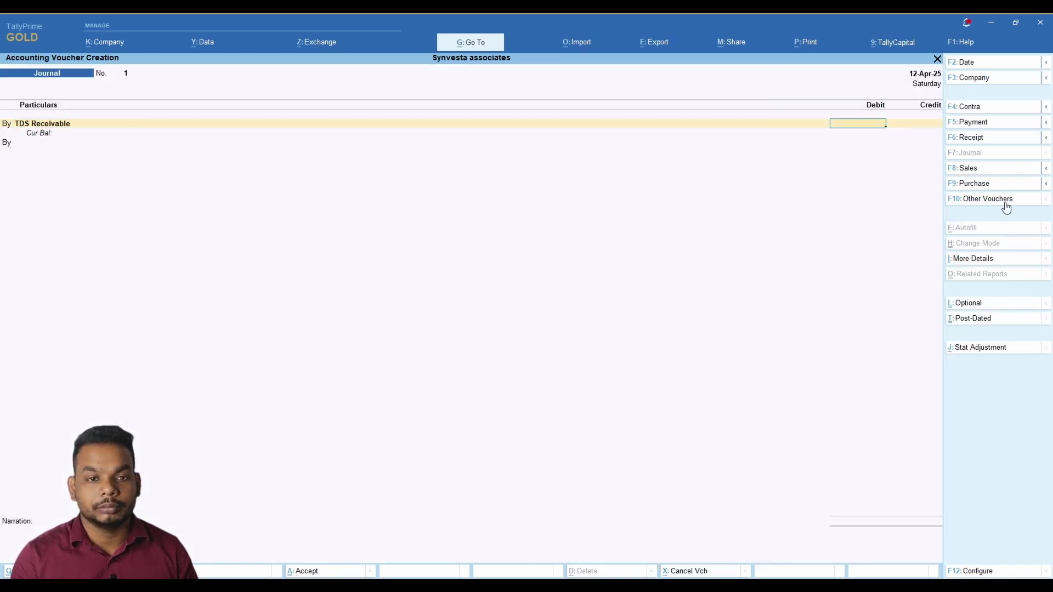
Debit TDS Receivable with 3500 and select KPL Construction as the credited ledger in the journal voucher
text(3500)
key(Return)
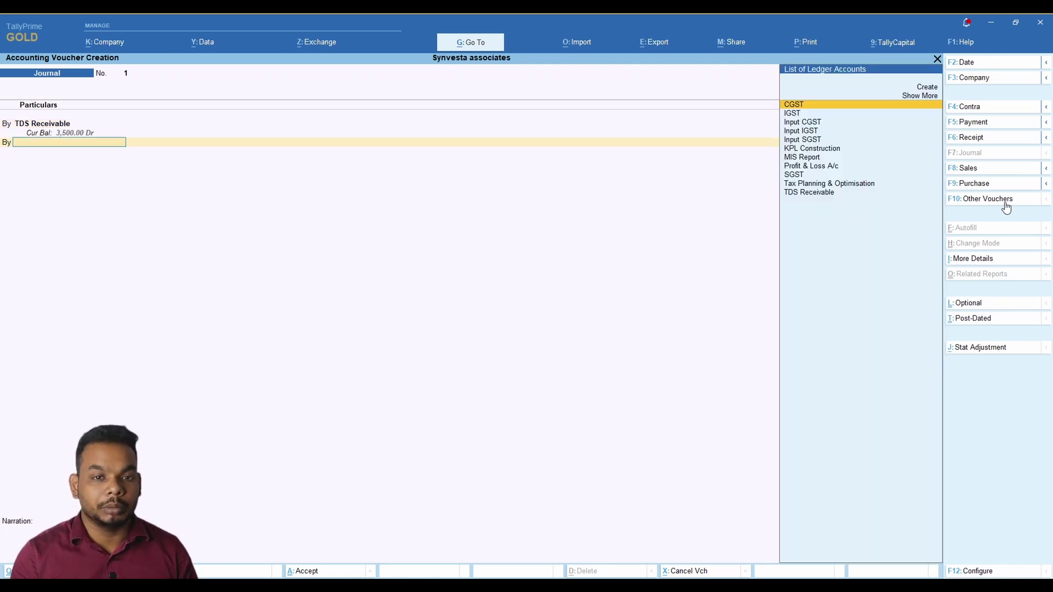
key(BackSpace)
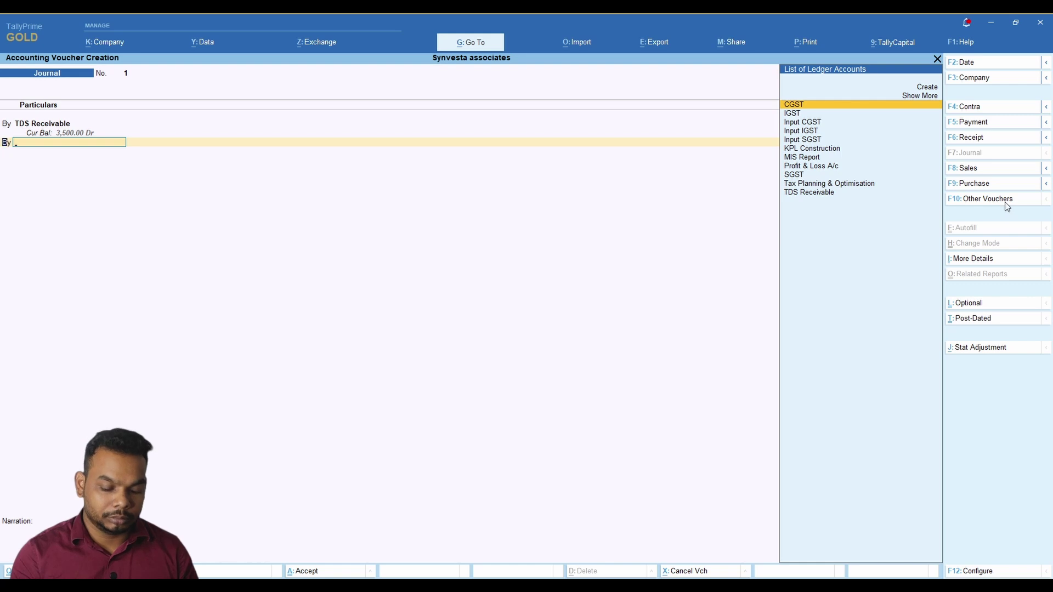
text(t)
key(Return)
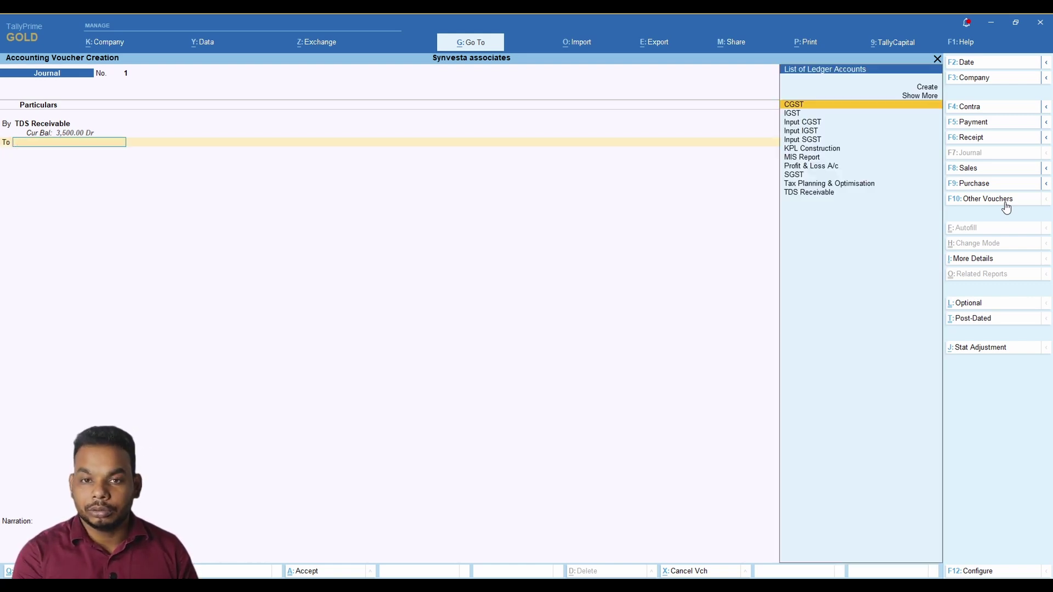
key(Down)
key(Down)
key(Down)
key(Down)
key(Down)
key(Return)
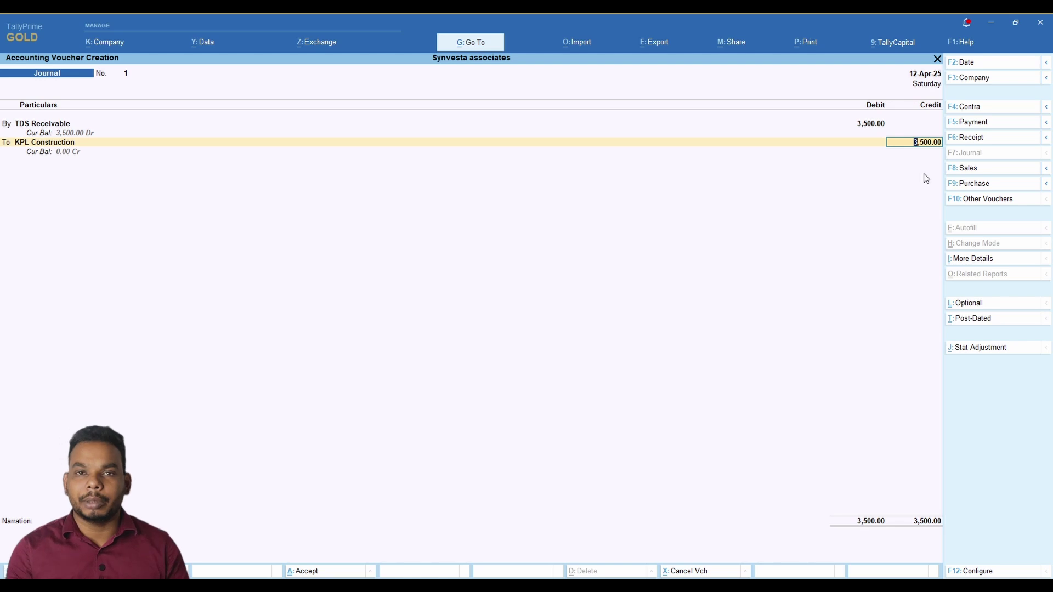
Allocate the 3,500 credit against KPL Construction's bill 1, enter a narration beginning "Being tds", and save the journal voucher
key(Return)
key(Return)
key(Return)
key(Return)
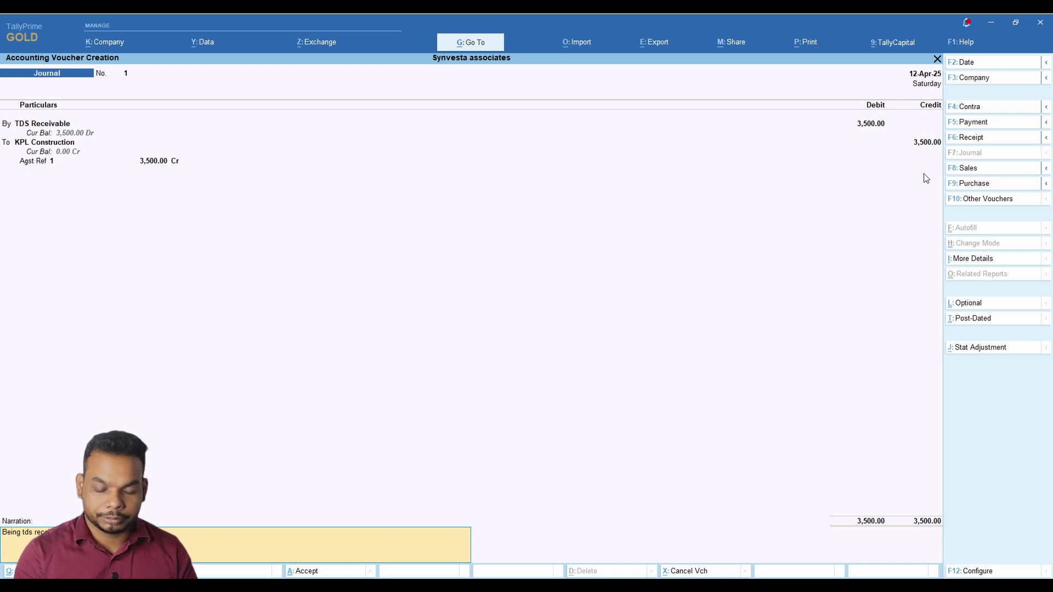
key(Return)
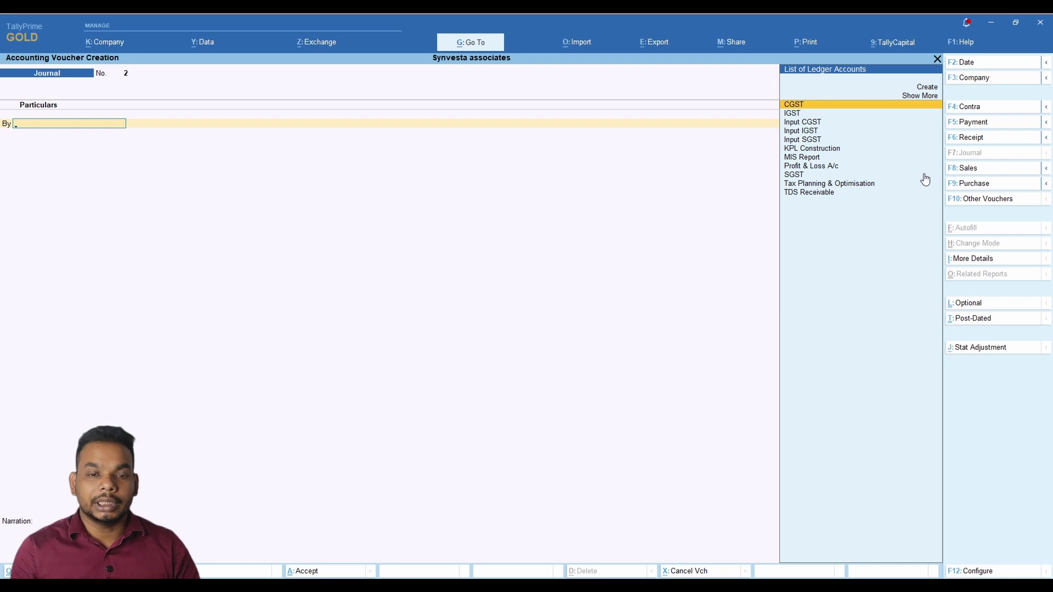
Open the Profit & Loss account and drill down into the Sales Accounts group summary
key(Escape)
key(Down)
key(Down)
key(Down)
key(Down)
key(Down)
key(Up)
key(Down)
key(Return)
key(Right)
key(Return)
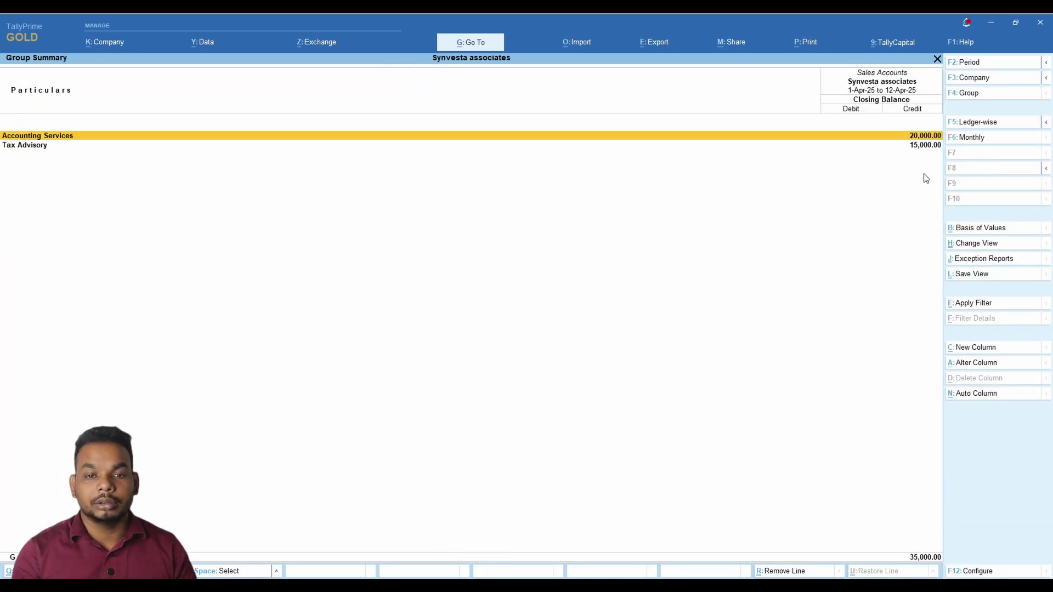
Drill down from Accounting Services through the MIS Report ledger's April entries to sales voucher 1, and switch to another window
key(Down)
key(Up)
key(Return)
key(Return)
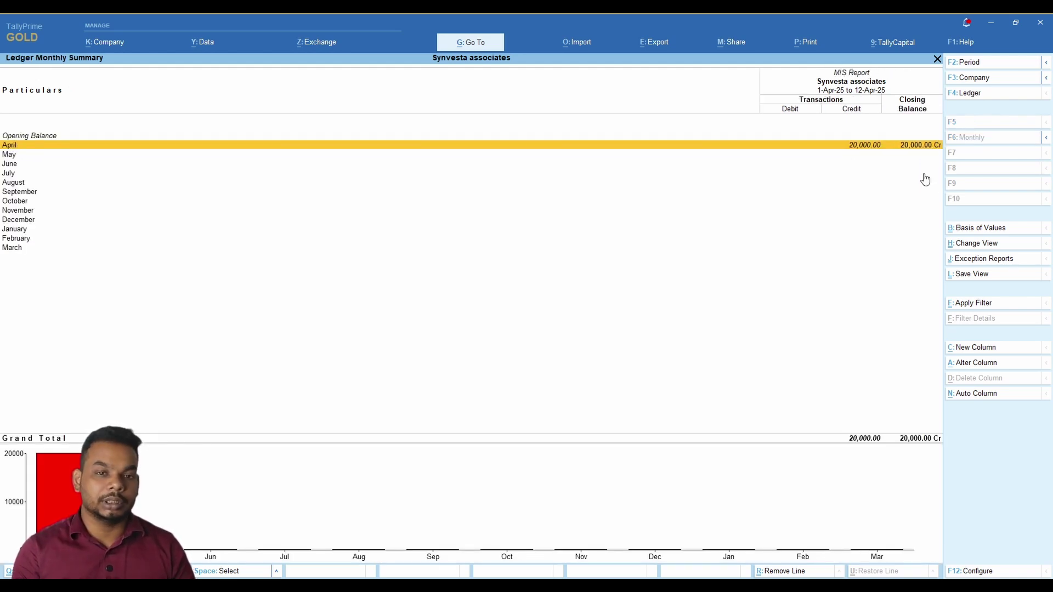
key(Return)
key(Return)
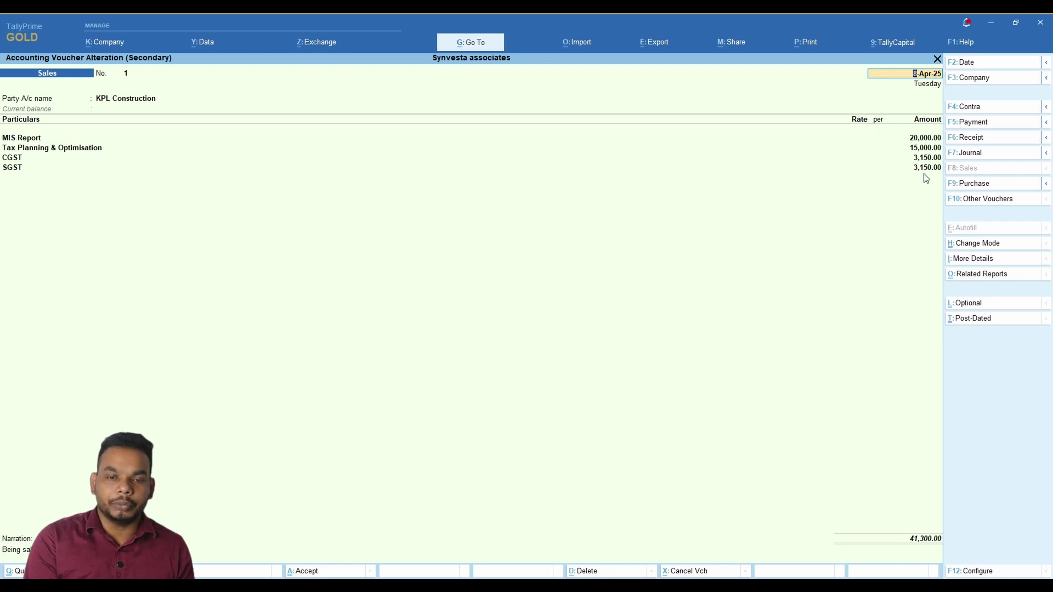
key(alt+Tab)
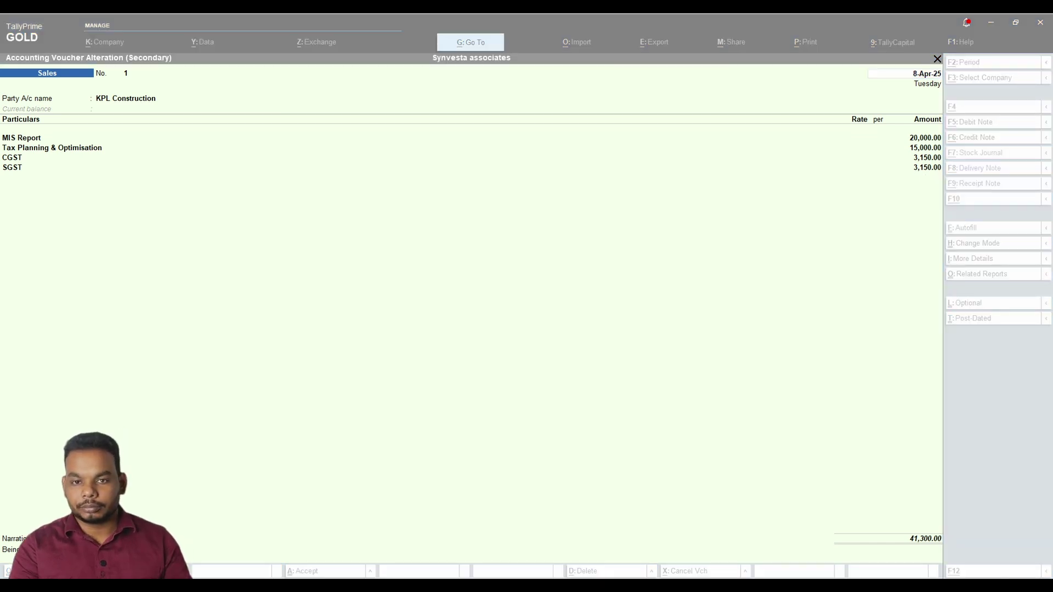